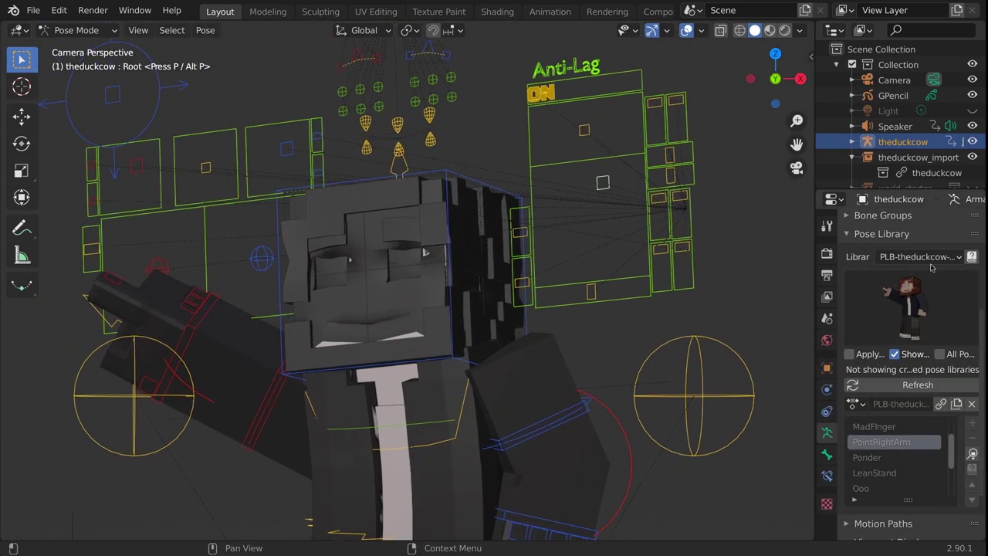
Choose the smirk and disappoint face poses one after the other from the character's pose library previews
click(888, 289)
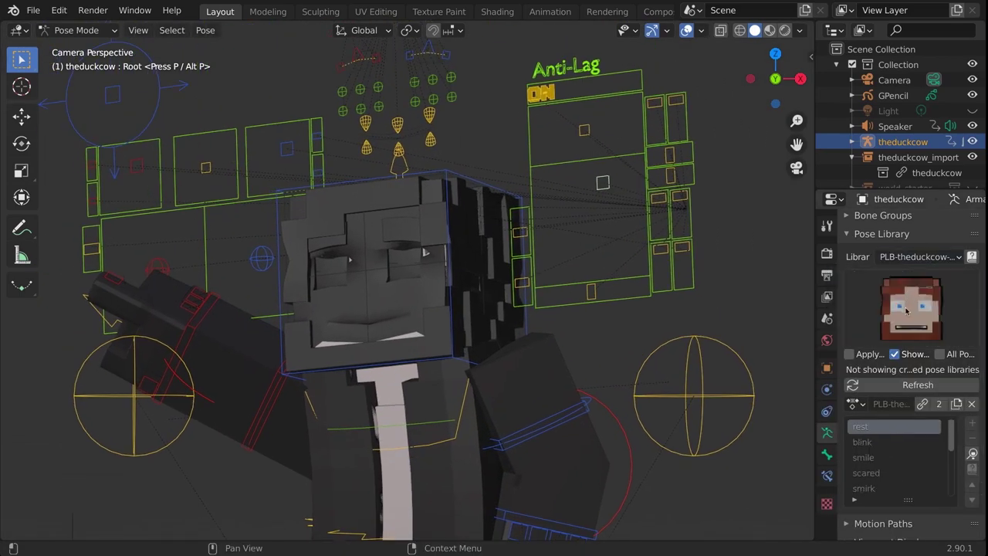
click(908, 310)
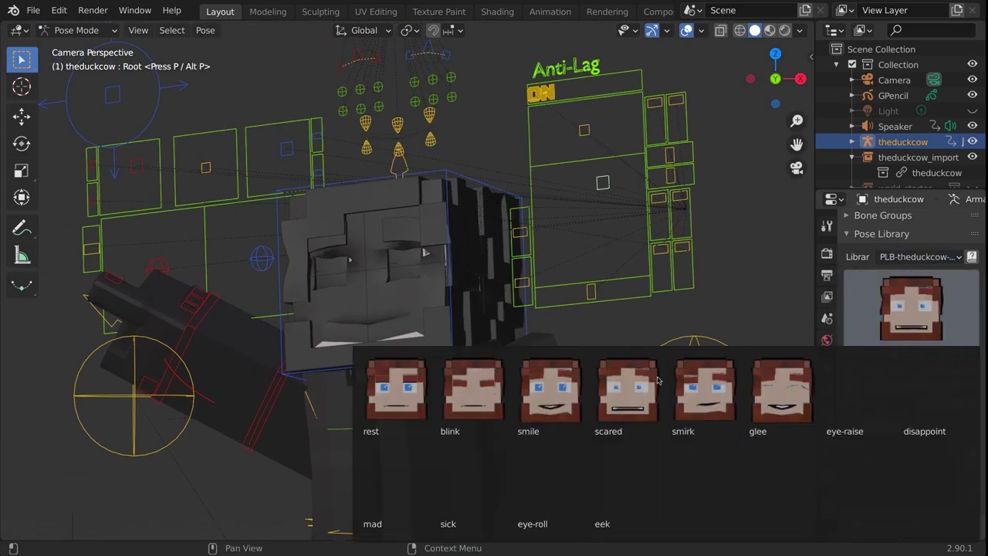
click(706, 390)
click(911, 309)
click(924, 380)
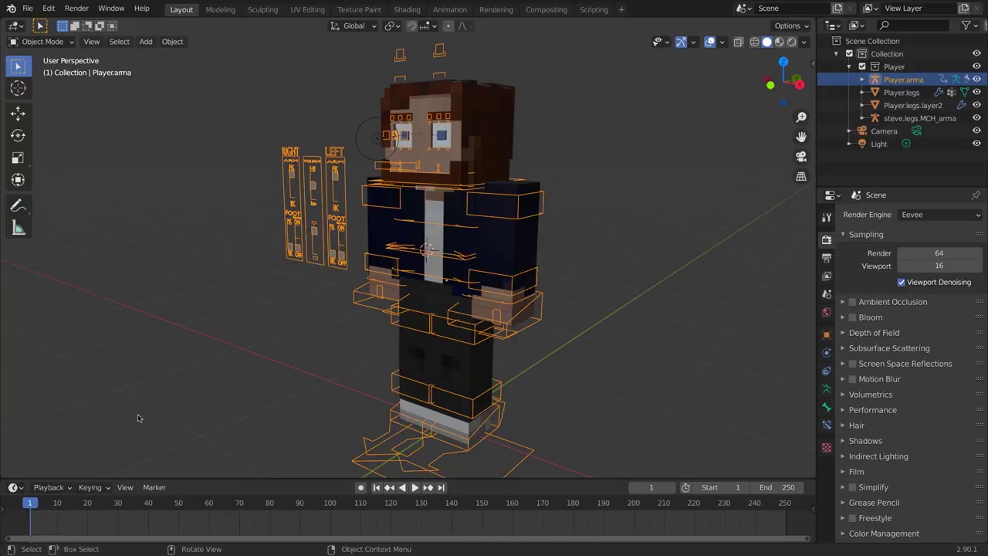
Switch the Player.arma armature to Pose Mode and show its Pose Library settings in the armature data properties
click(42, 42)
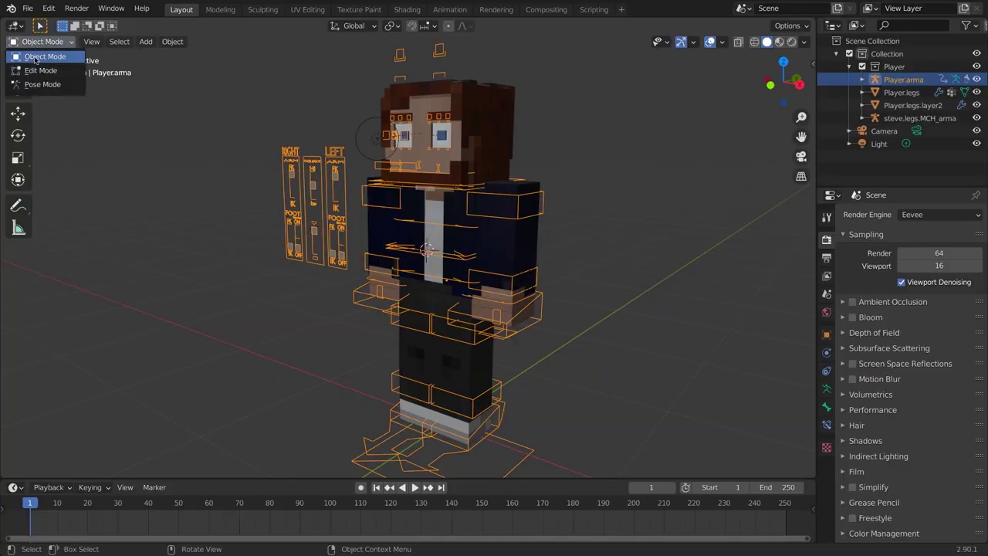
click(39, 84)
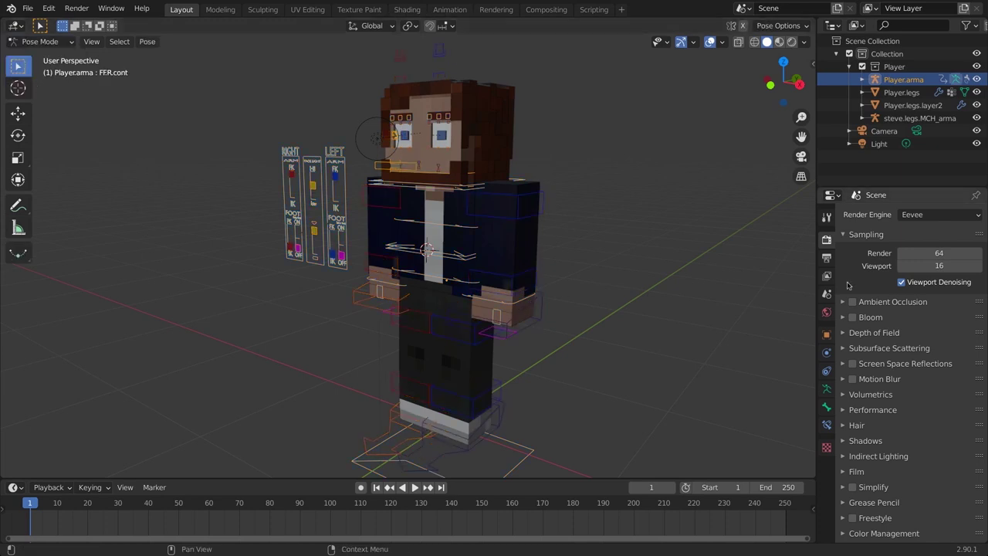
click(827, 392)
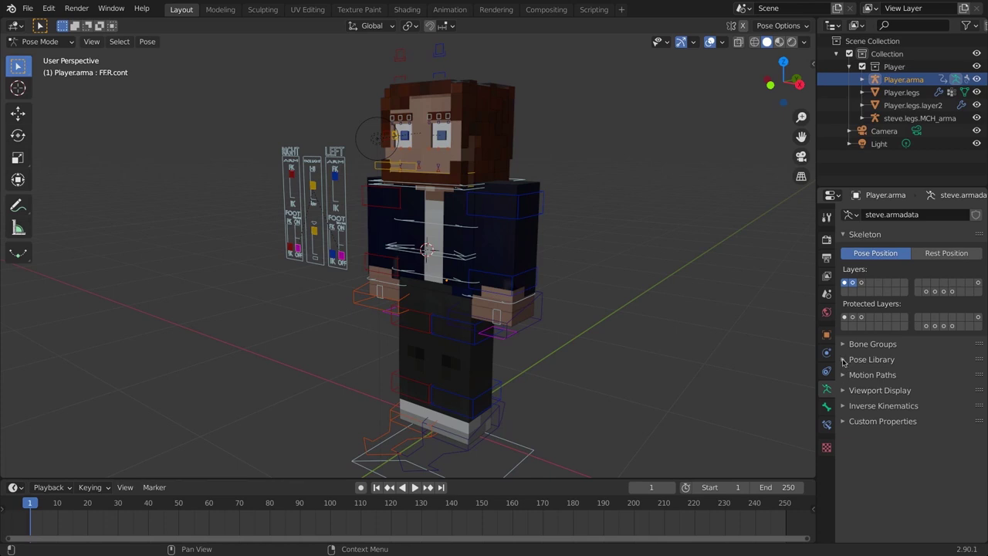
click(843, 360)
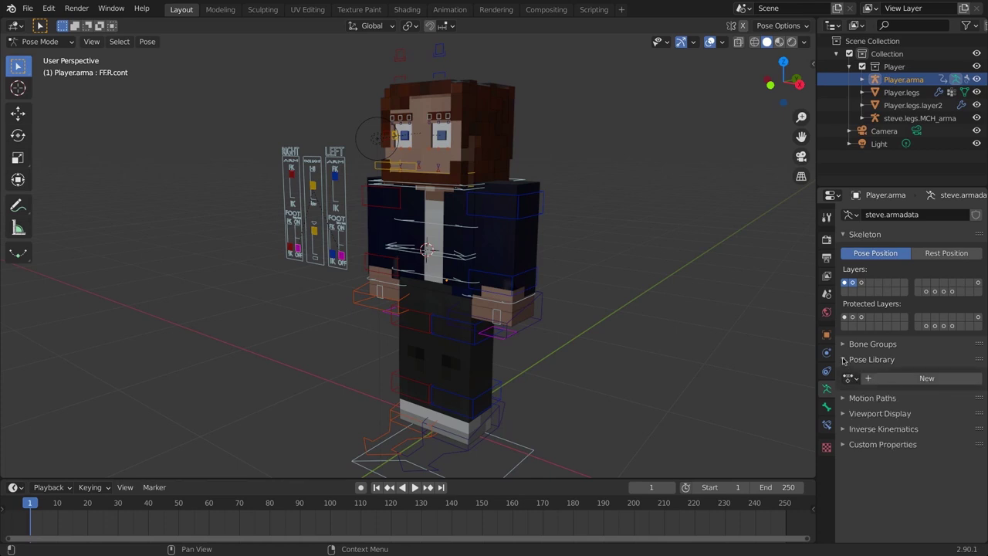
Create a new pose library for the armature and name it Body
click(900, 378)
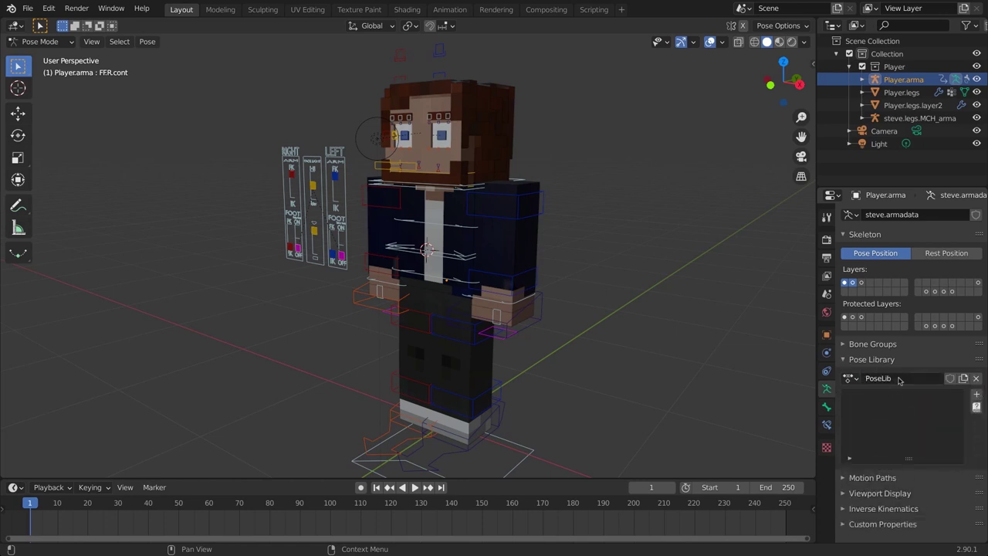
click(899, 380)
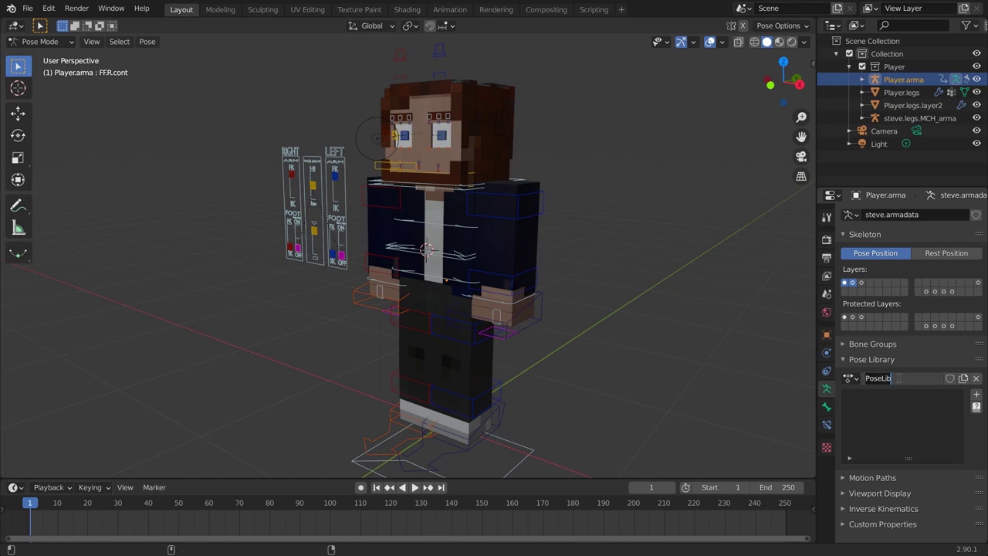
text(Body)
key(Return)
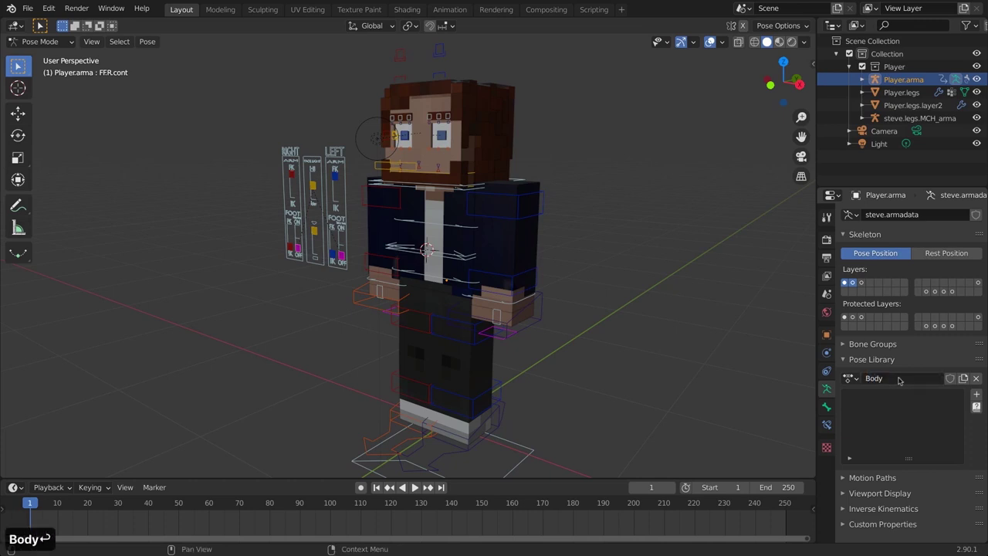
Select all bones and save their current stance in the Body library as a new pose named rest
key(a)
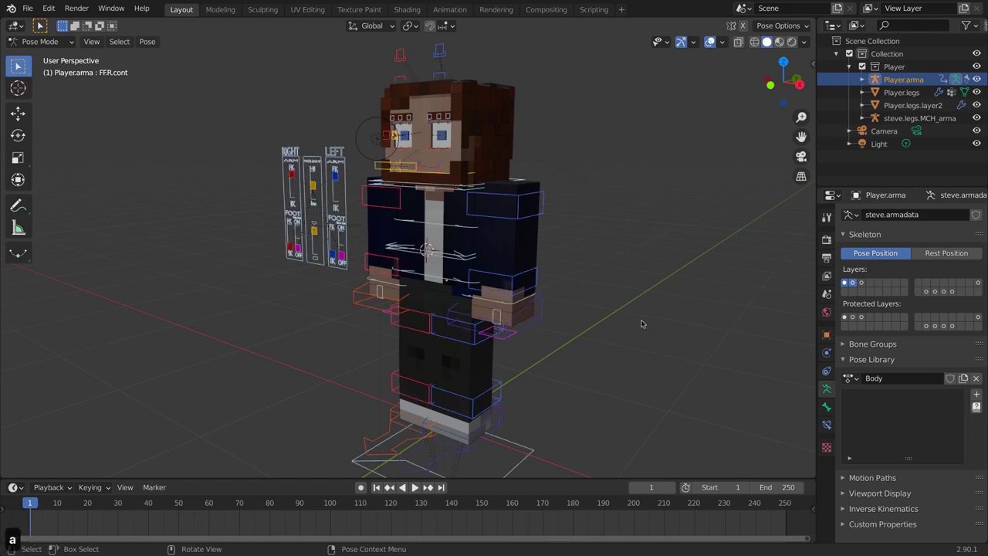
click(977, 394)
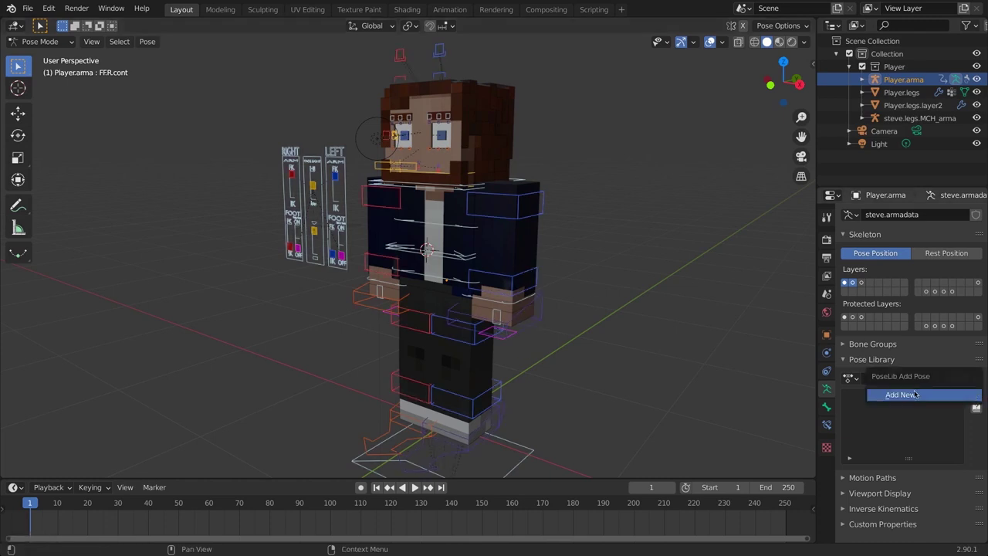
click(908, 395)
double_click(862, 398)
text(rest)
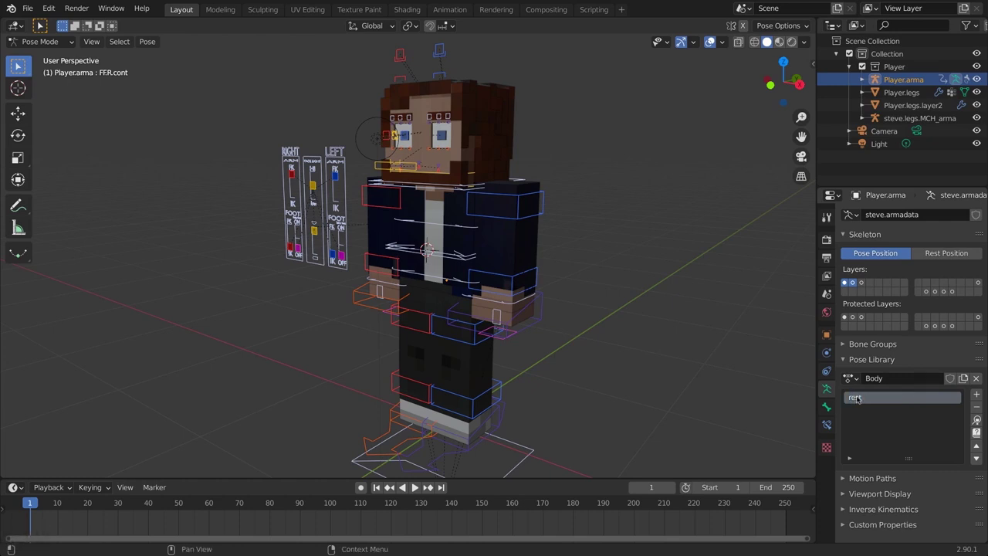
key(Return)
Select the BodyCenter bone and raise the character's body above the ground
middle_drag(595, 410, 528, 382)
click(457, 215)
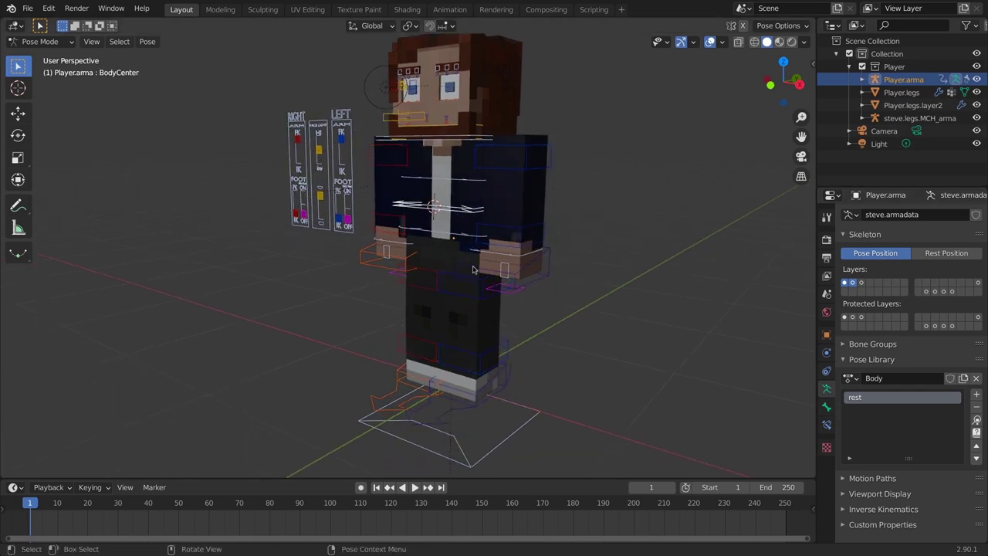
key(g)
click(471, 154)
Move the foot_IK.R and foot_IK.L controls up and outward so the legs spread apart in mid-air
middle_drag(463, 231, 419, 314)
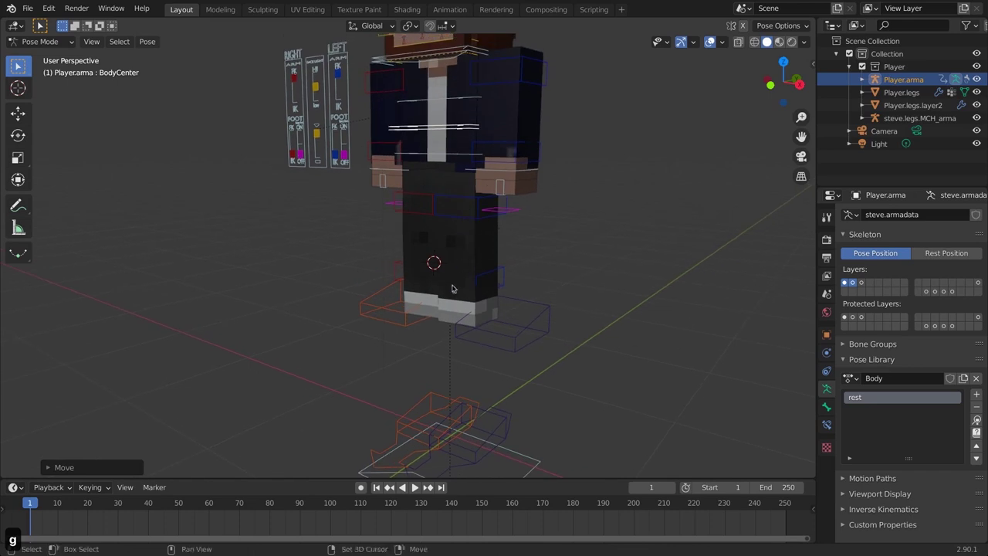
click(431, 356)
click(410, 423)
key(g)
click(339, 363)
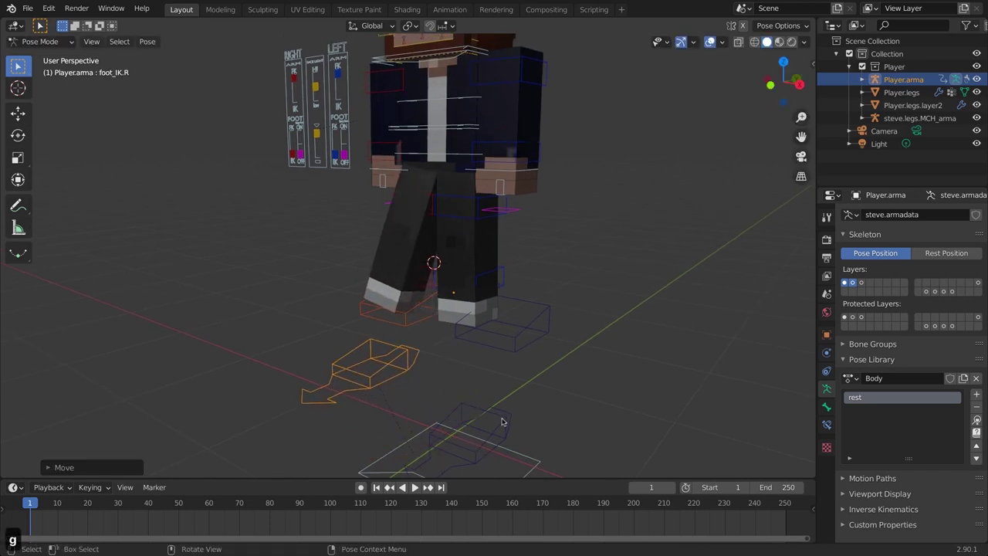
click(503, 420)
key(g)
click(615, 378)
middle_drag(586, 306, 564, 305)
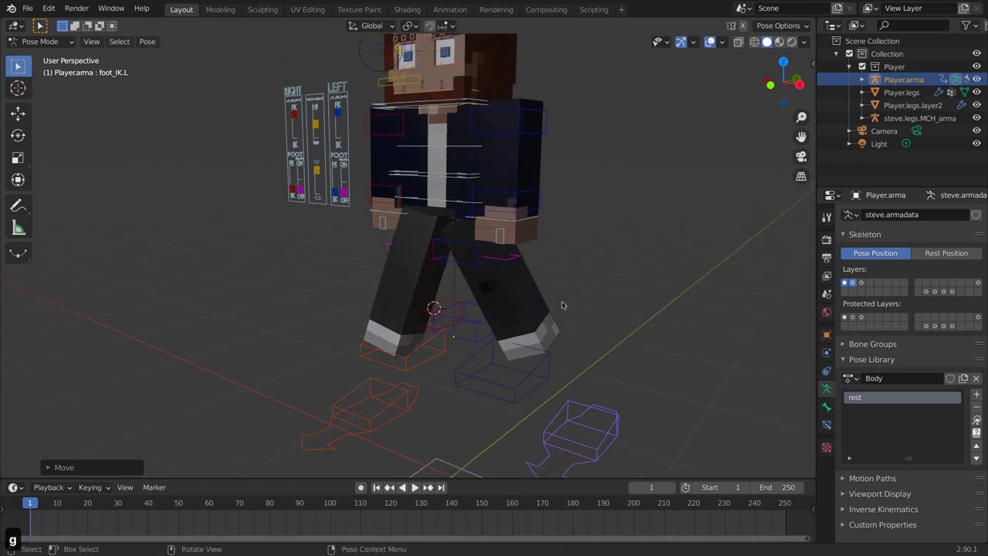
Select all bones and save the spread-leg stance in the Body library as a new pose named jump
click(562, 306)
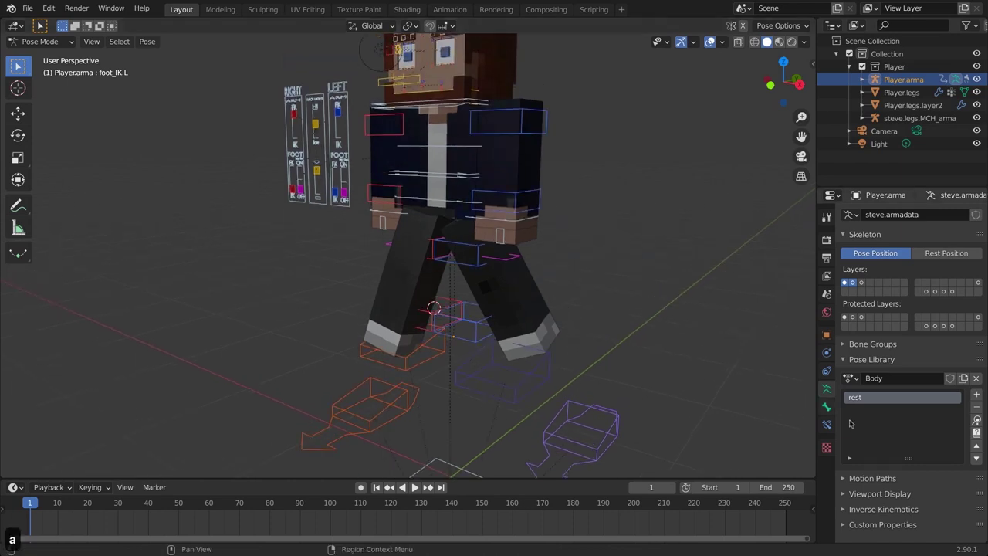
click(977, 395)
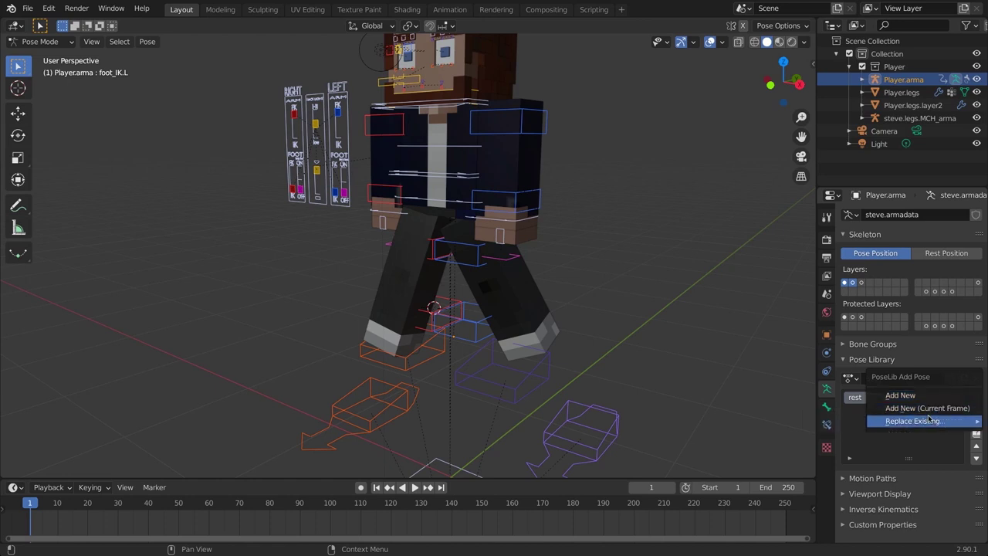
click(909, 395)
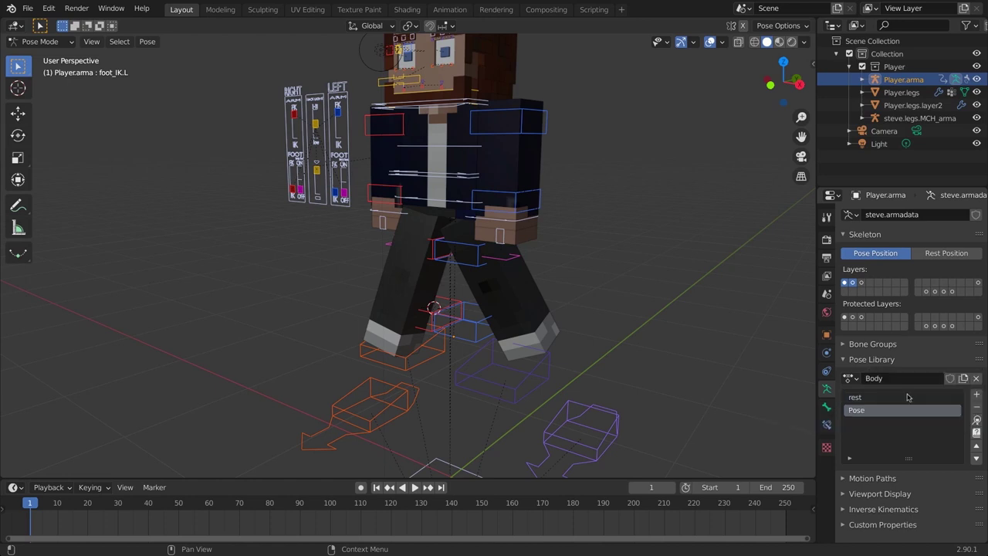
double_click(857, 410)
text(jump)
key(Return)
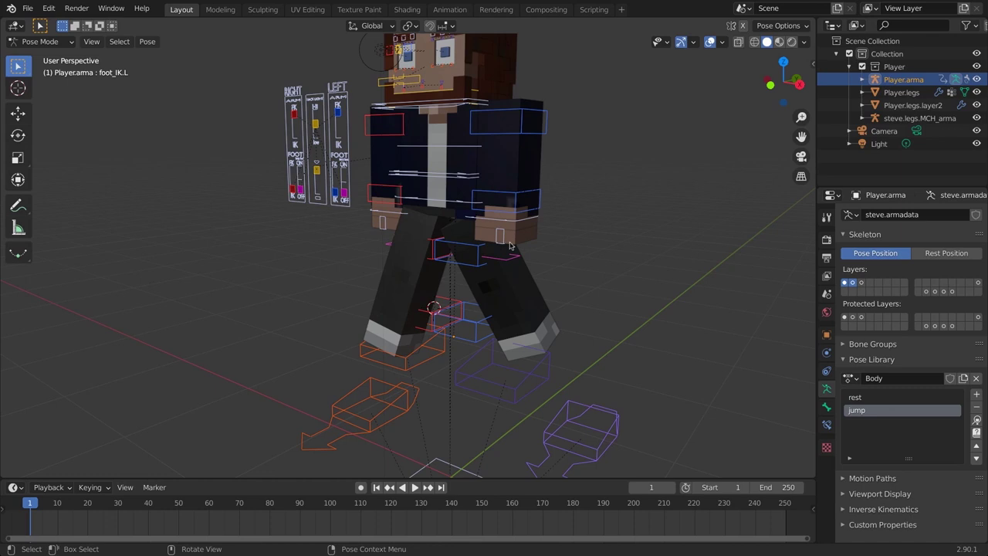
Apply the jump and rest poses alternately to all selected bones, ending with rest
click(976, 421)
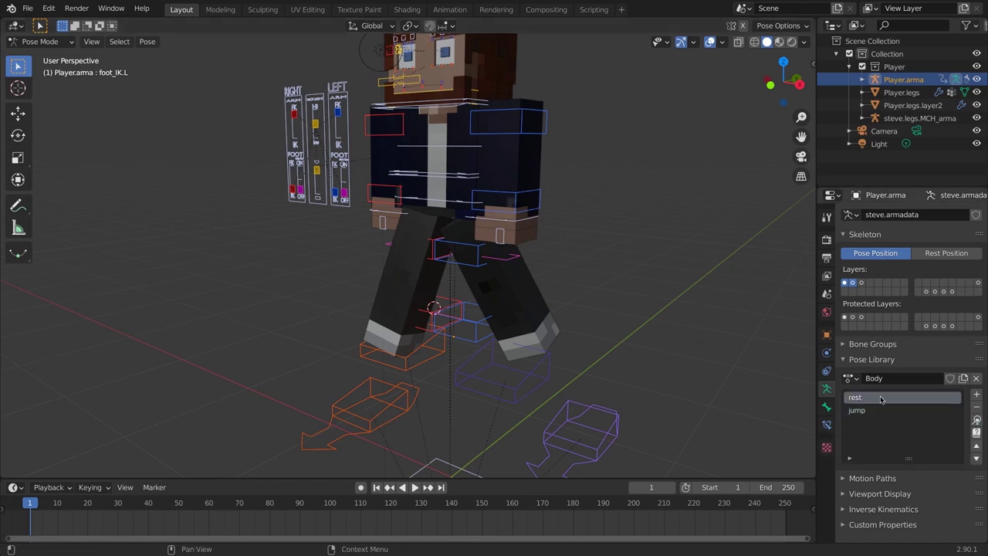
click(976, 422)
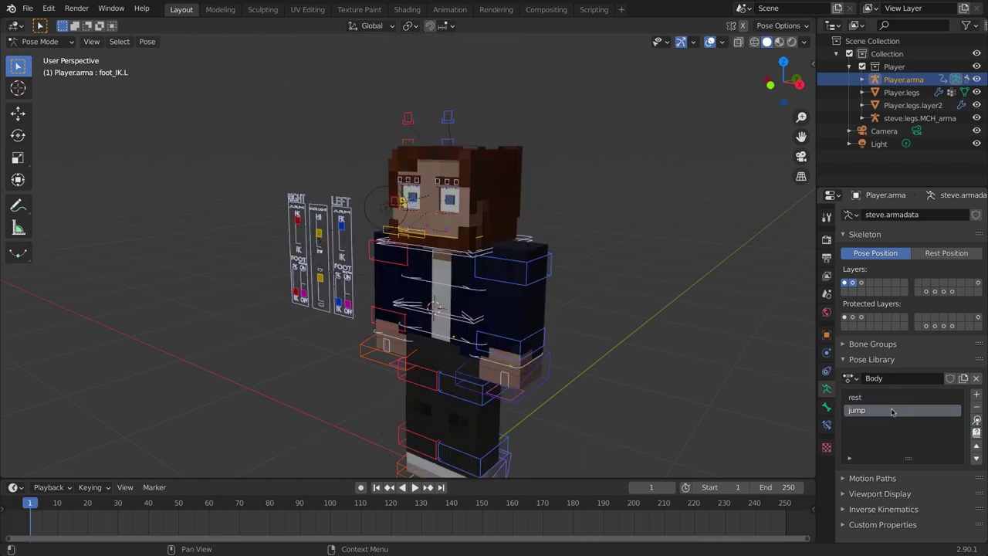
click(977, 421)
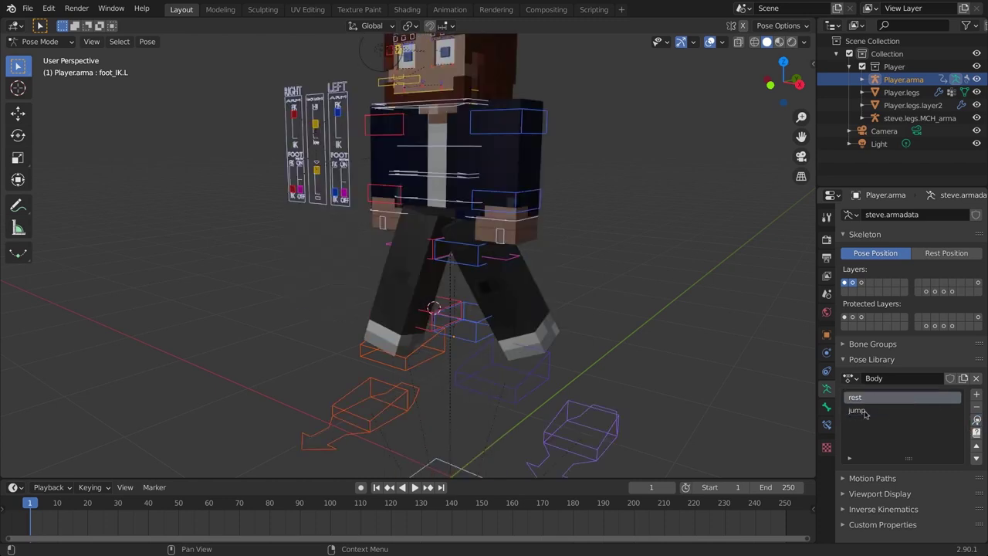
click(977, 421)
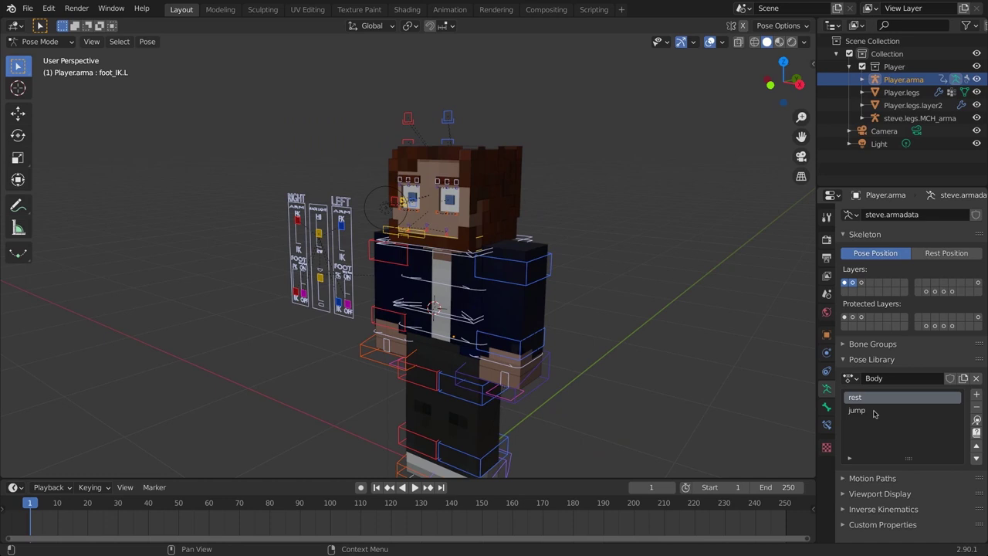
Select only the BodyCenter bone and apply jump, rest and jump again to it alone
click(468, 320)
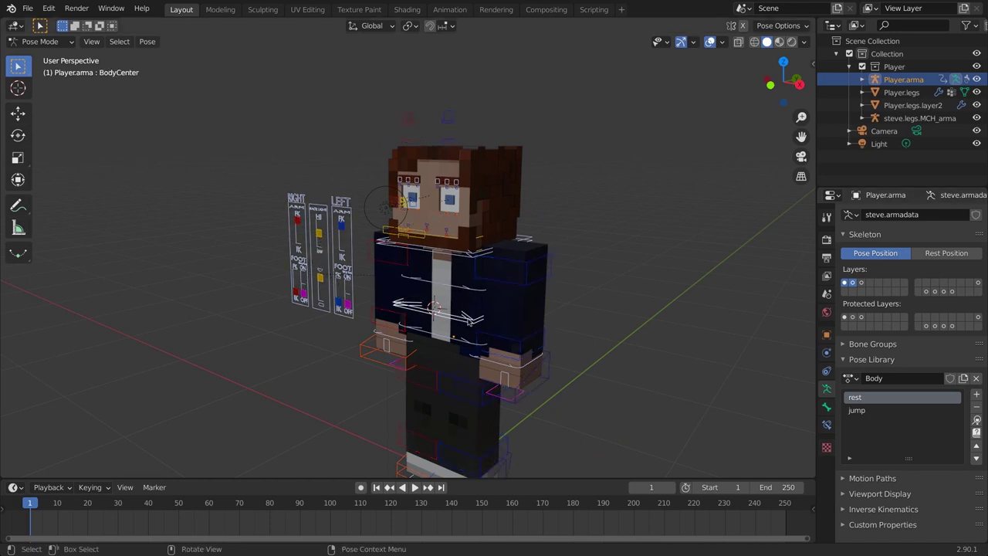
click(921, 410)
click(976, 421)
click(888, 398)
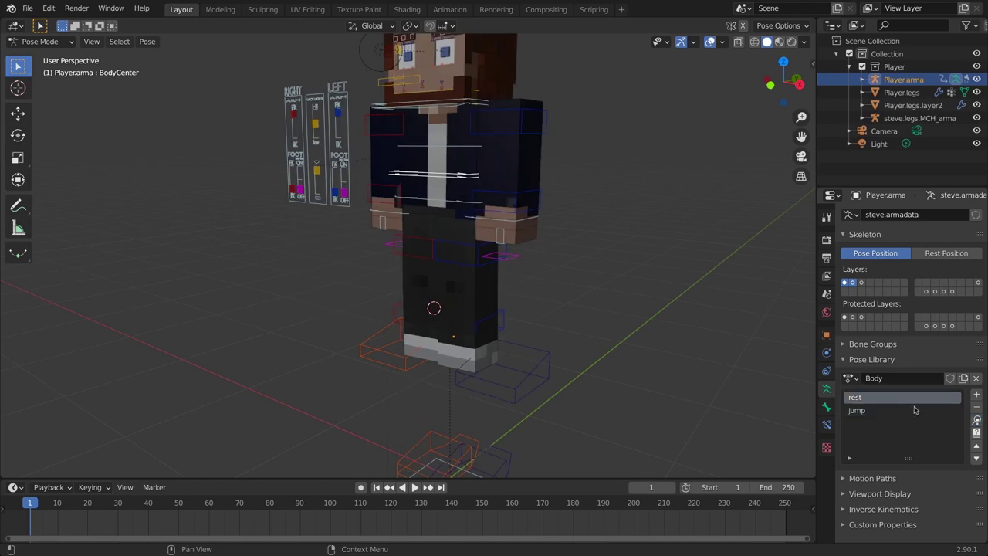
click(976, 421)
click(880, 410)
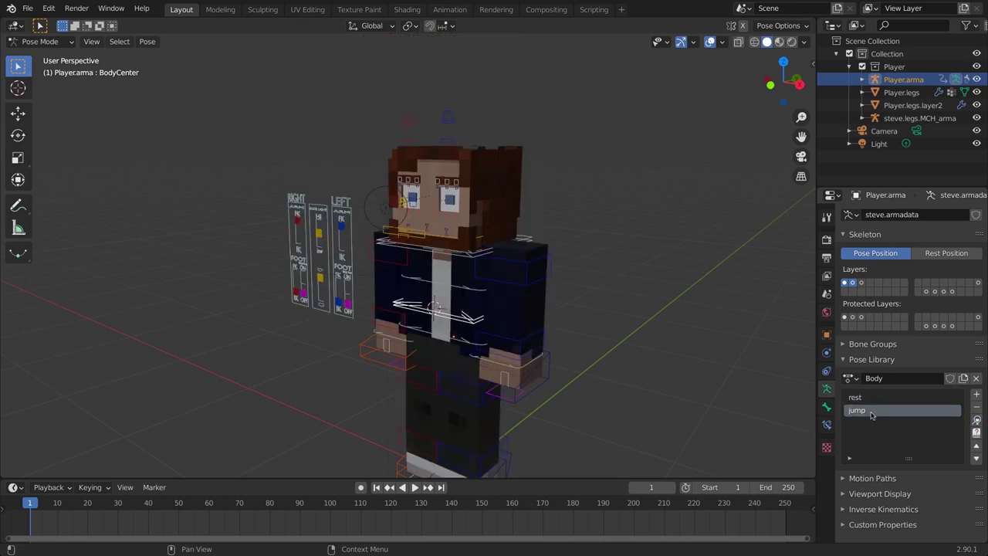
click(977, 421)
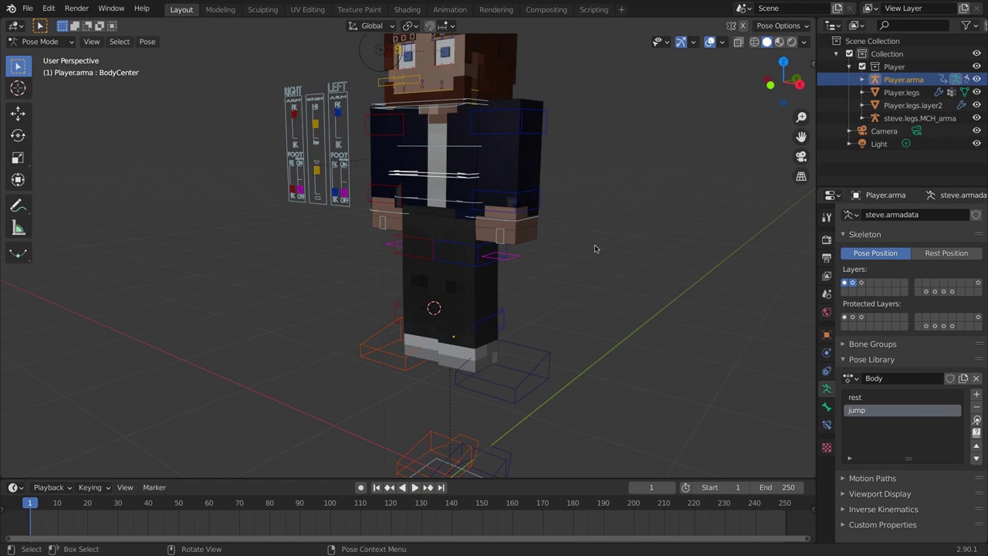
click(850, 378)
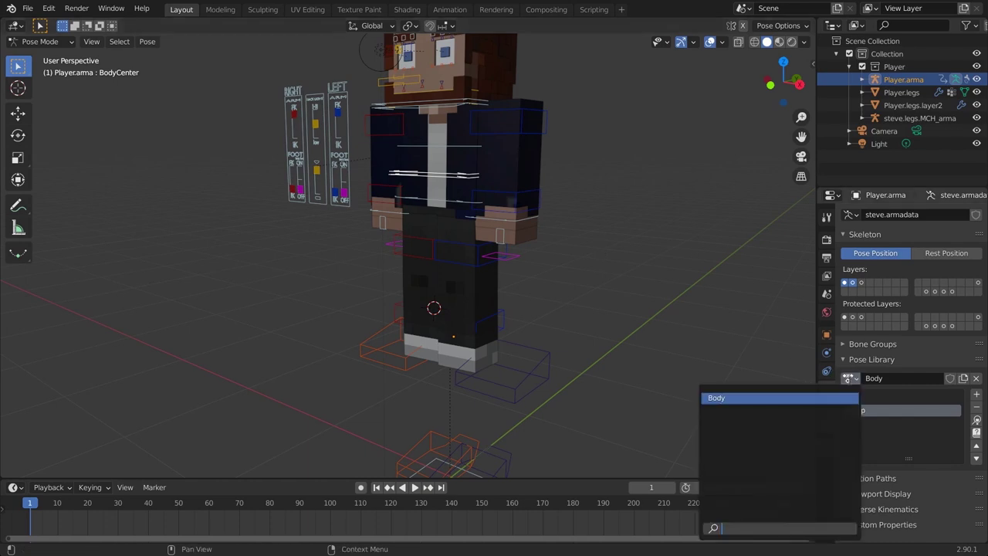
key(Escape)
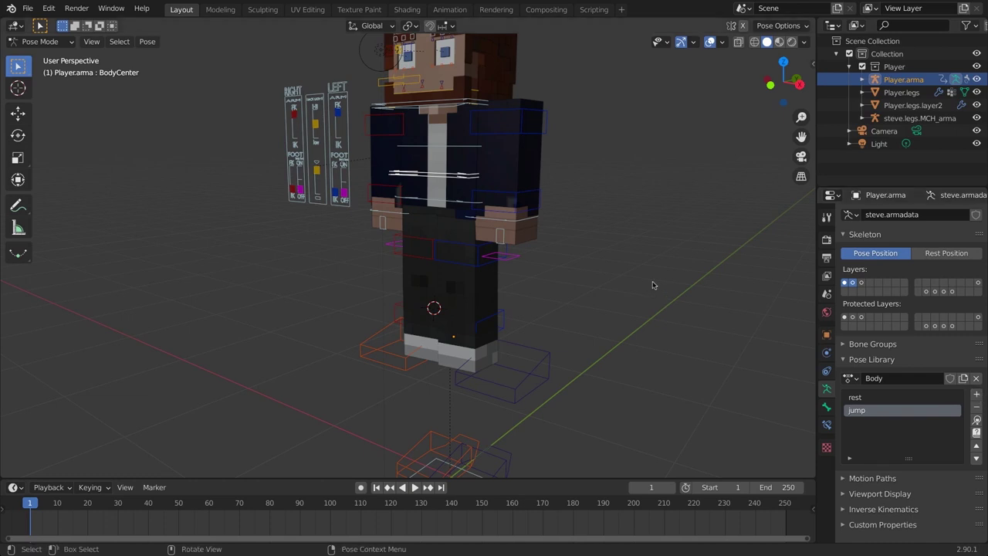
Rotate the BodyCenter bone freely with Trackball so the torso turns and leans, and shift it slightly sideways
key(r)
key(r)
click(631, 341)
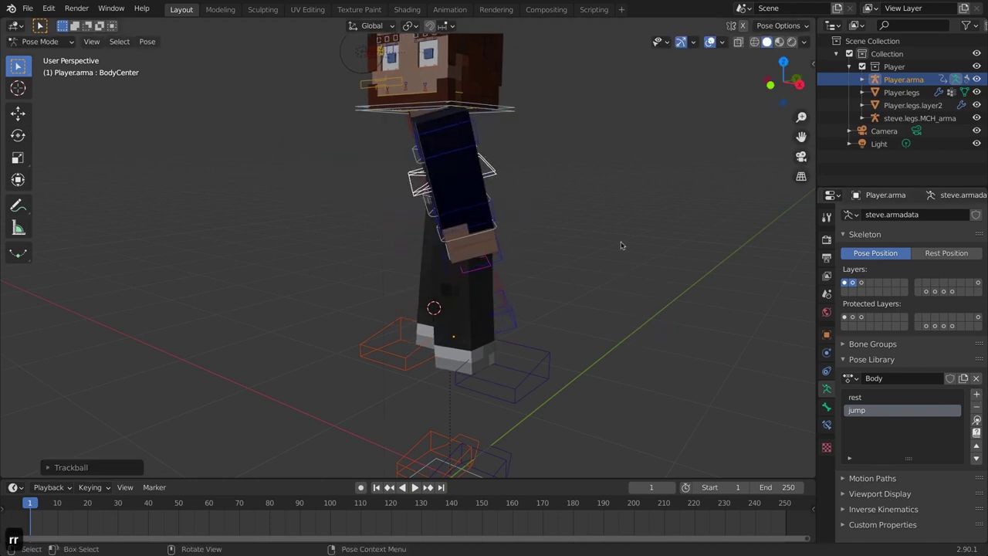
key(g)
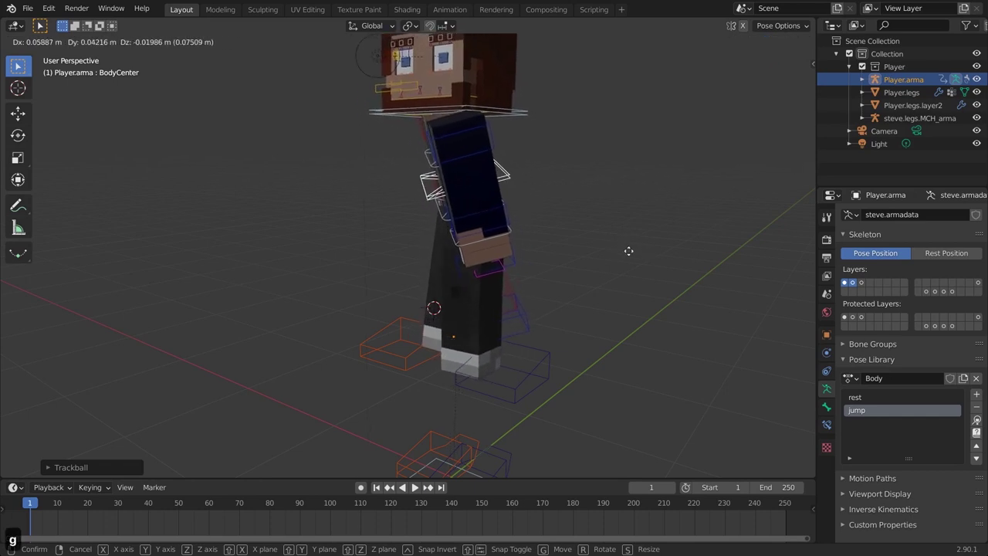
click(628, 249)
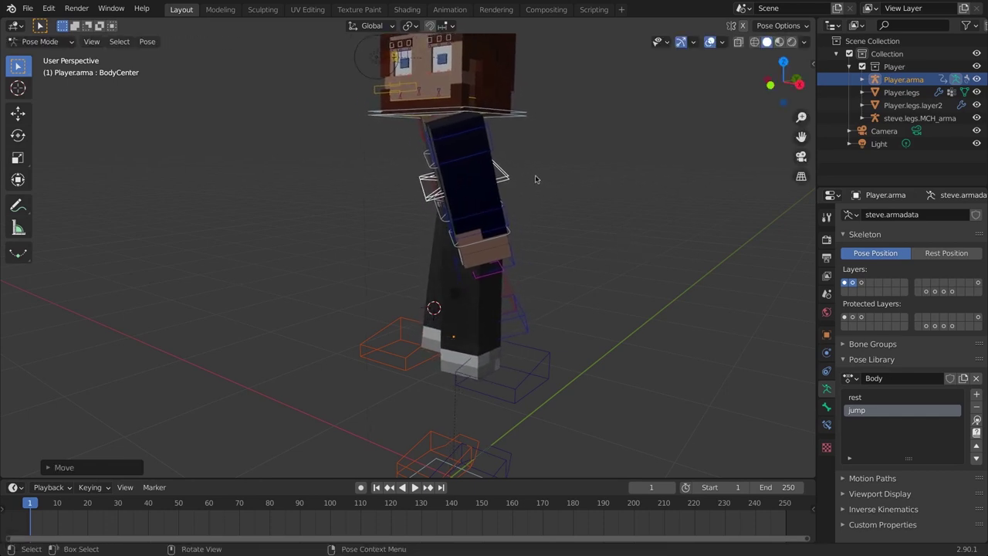
Replace the existing jump pose in the Body library with the current pose of the selected BodyCenter bone
click(978, 394)
mouse_move(929, 424)
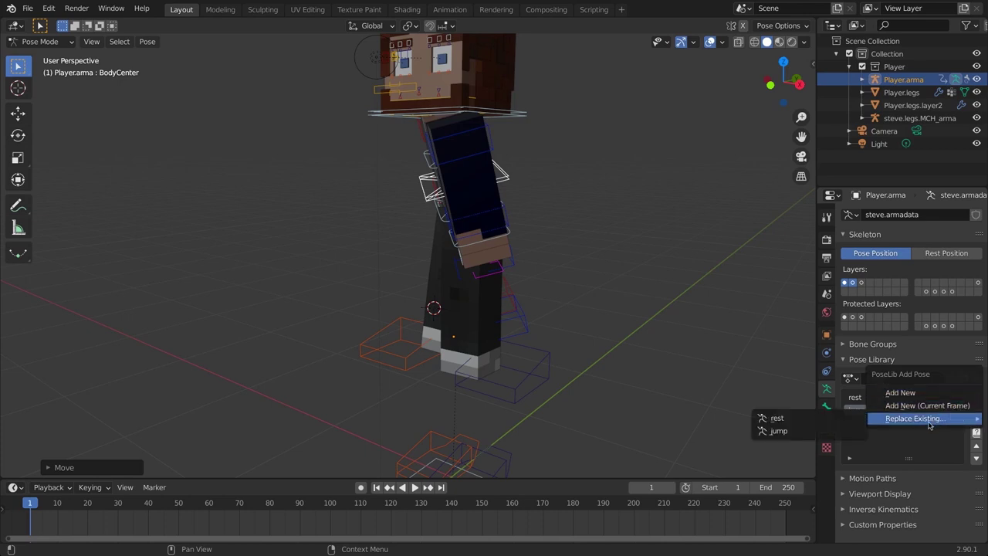
click(798, 435)
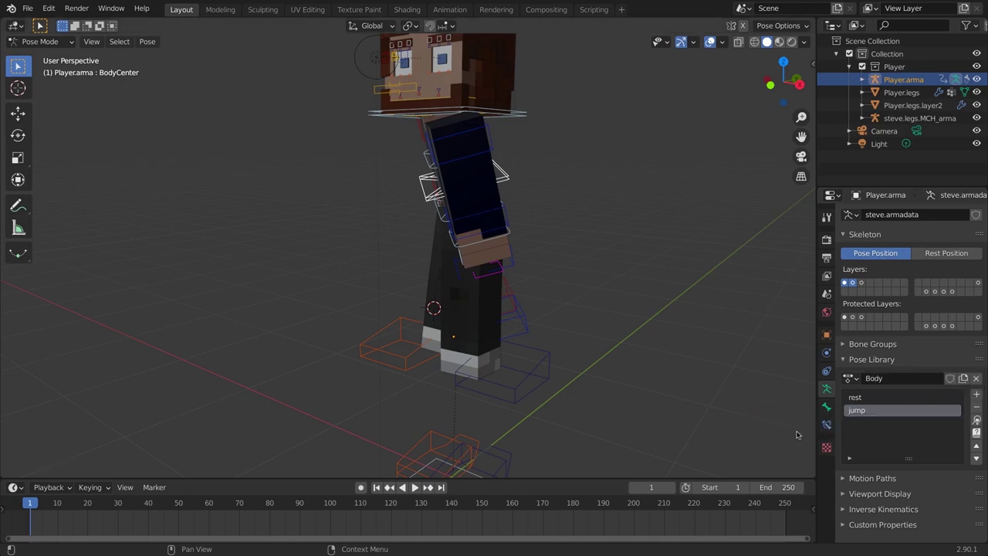
Select all bones and apply the jump and rest poses alternately, ending with rest
key(a)
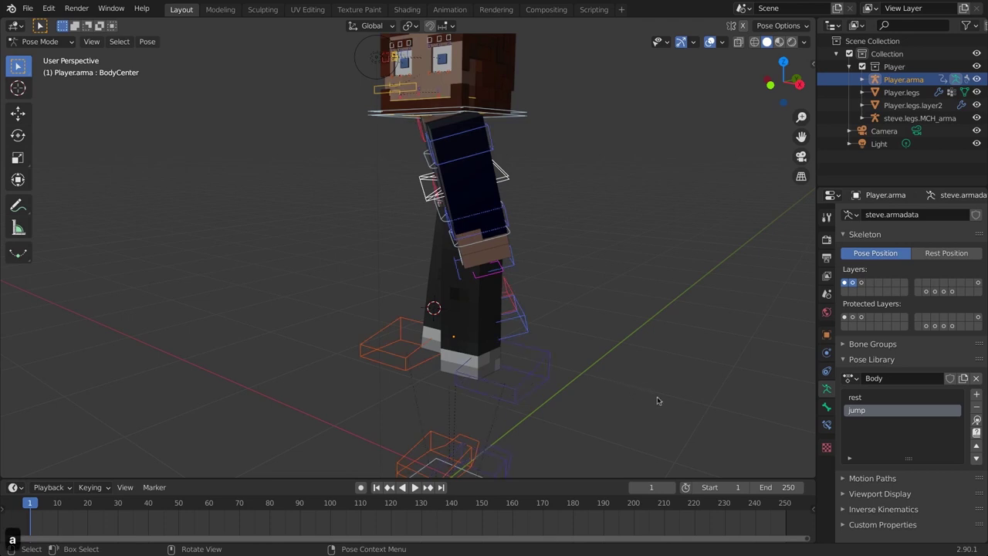
click(977, 421)
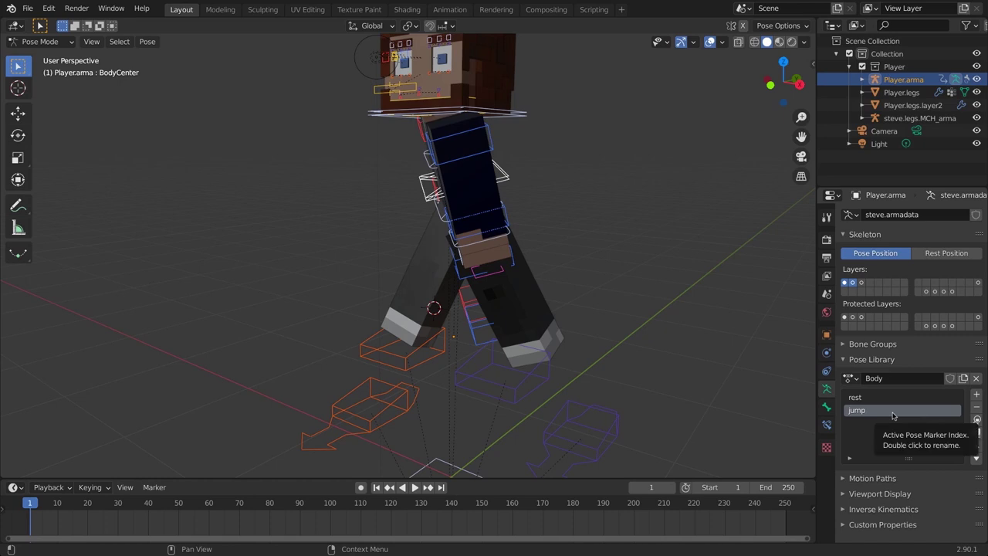
click(876, 398)
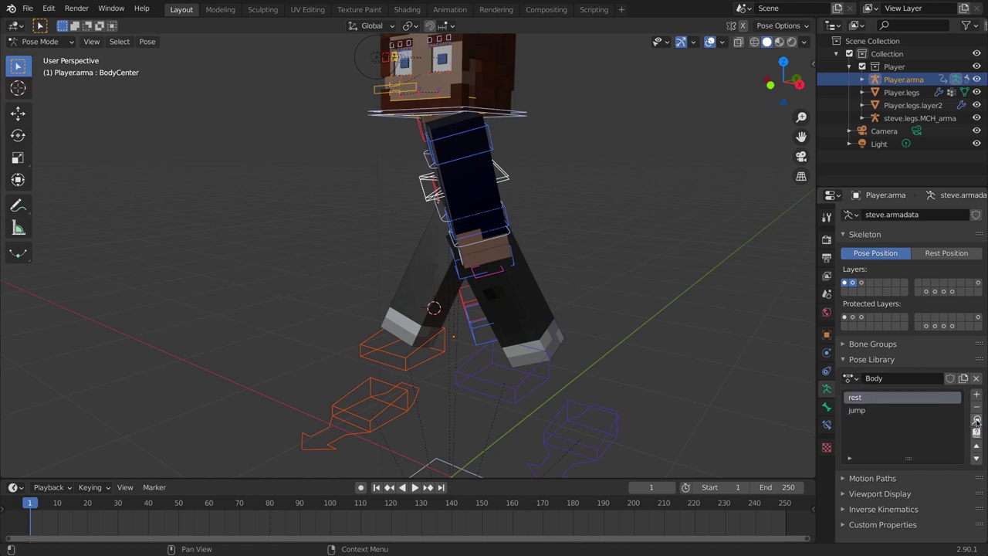
click(976, 421)
click(976, 421)
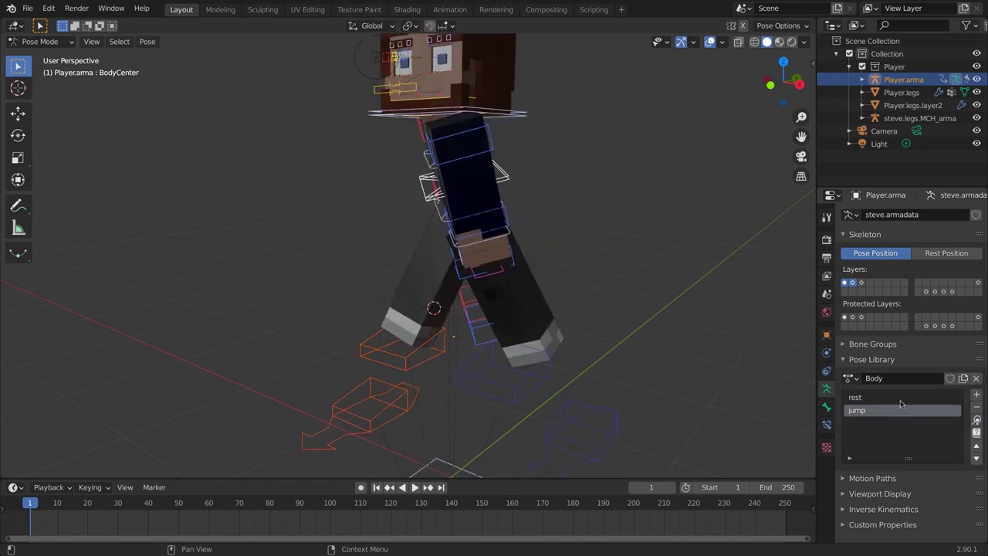
click(976, 420)
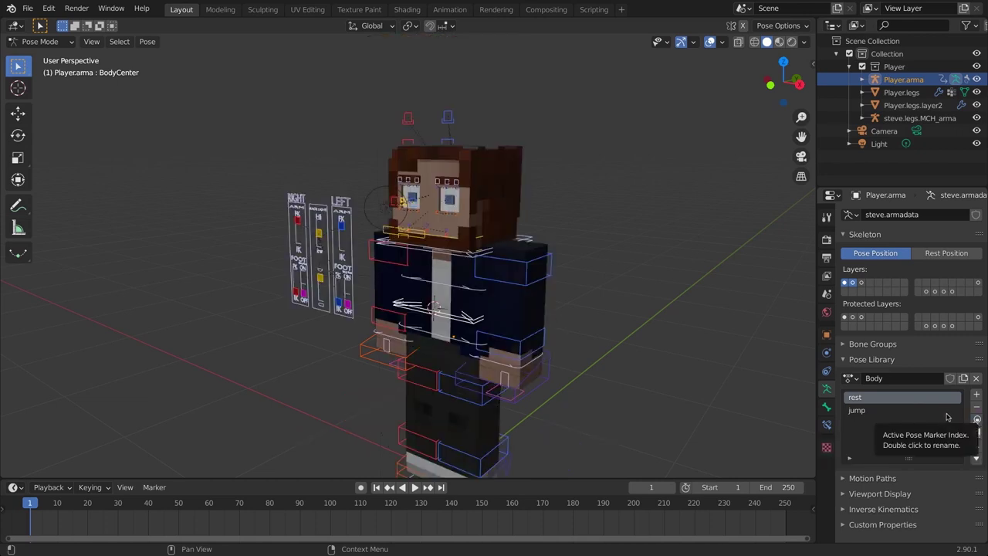
Delete the jump pose from the Body library and undo the deletion
click(946, 412)
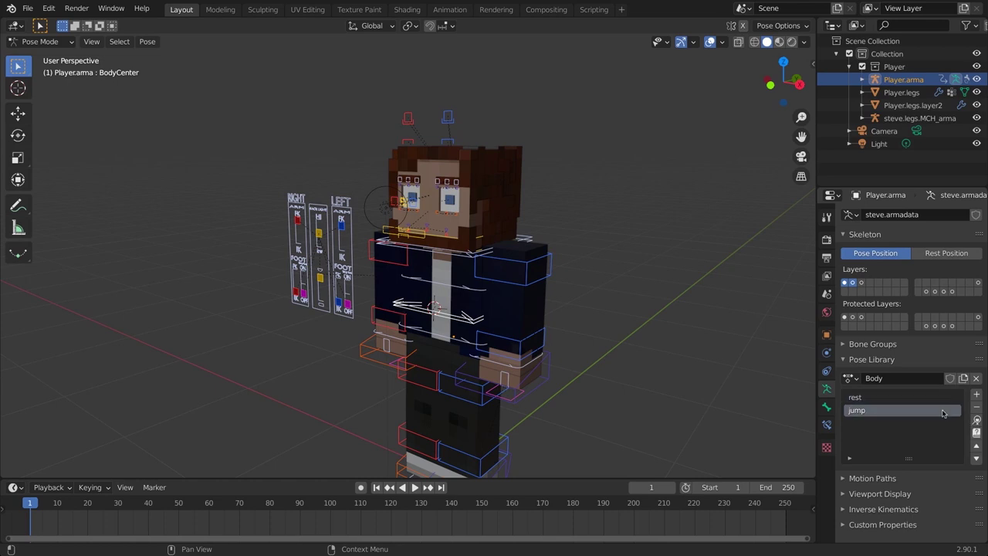
click(977, 406)
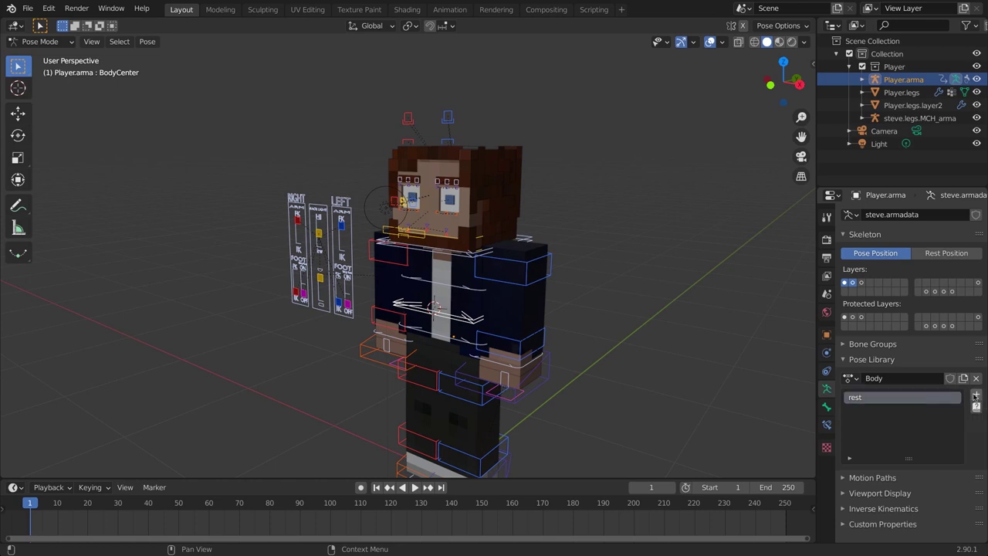
key(super+z)
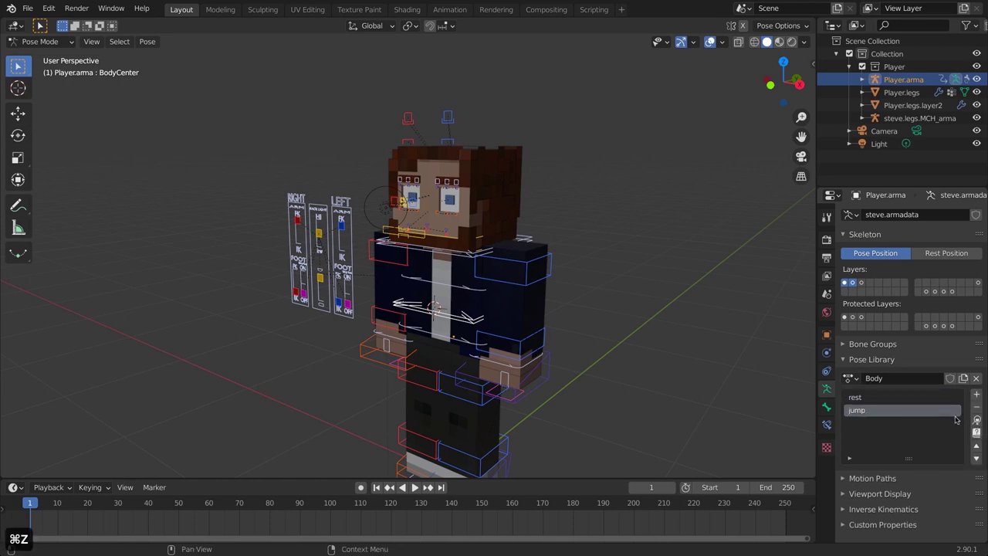
Apply the jump pose to all bones and expand the filter options of the pose list
click(976, 420)
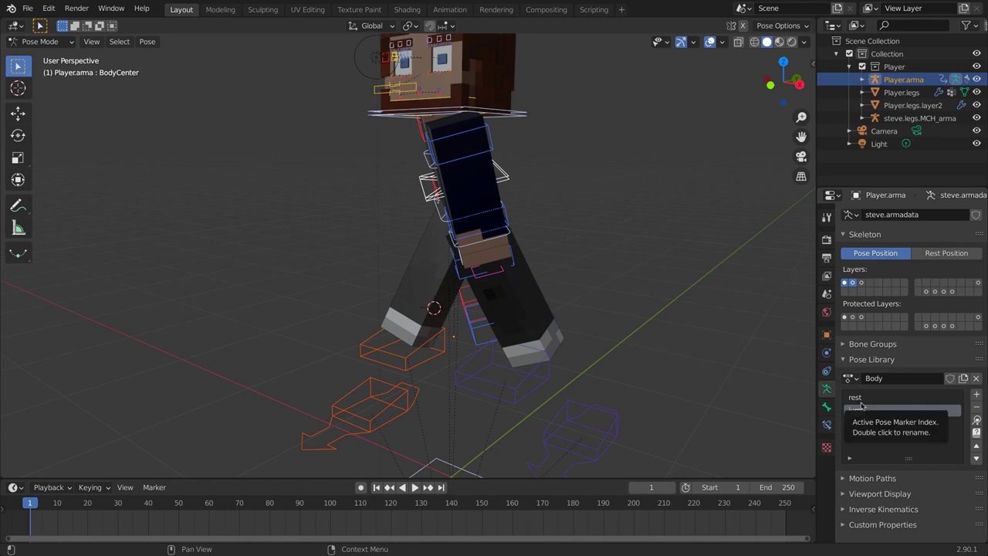
click(849, 459)
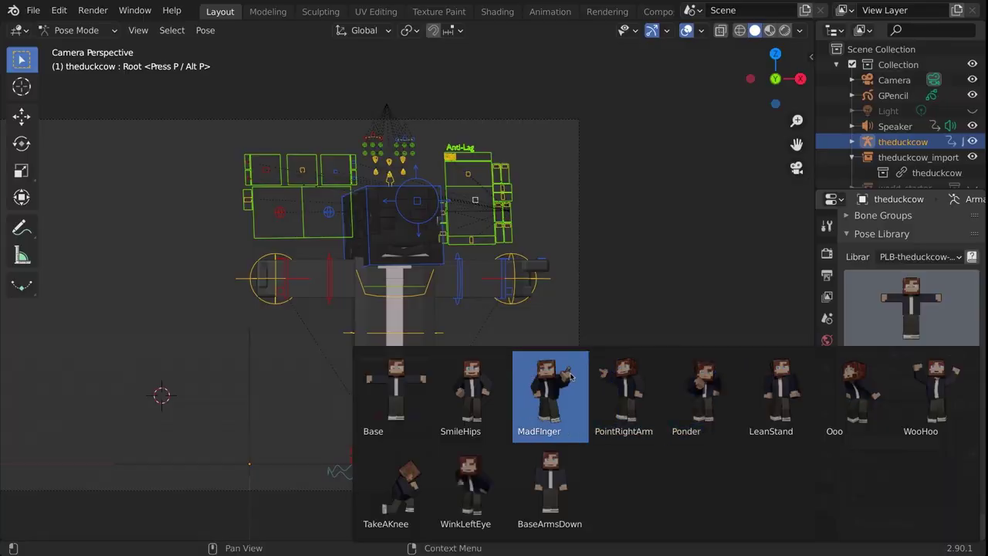
On the theduckcow rig, apply the MadFInger, Ooo and PointRightArm body poses one after another from the pose thumbnails
click(564, 377)
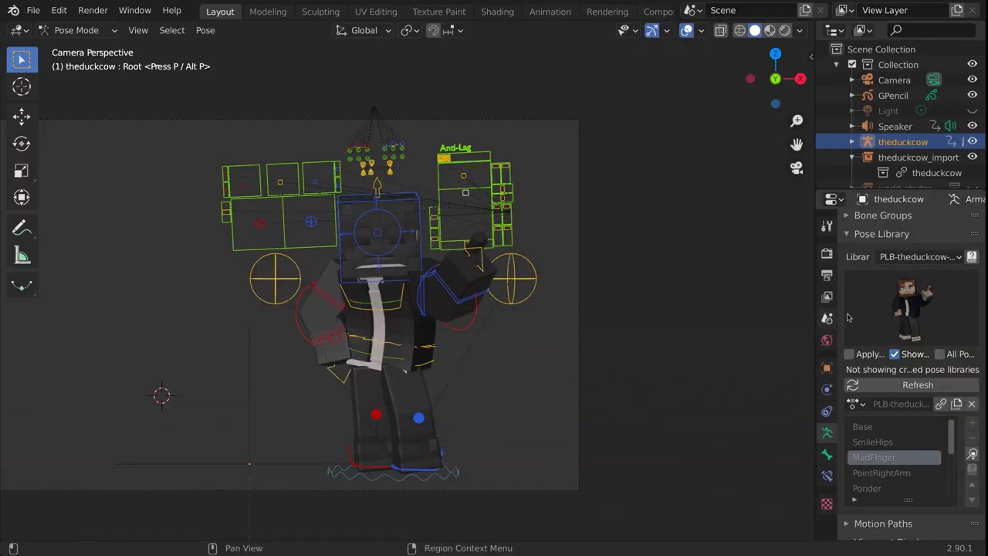
click(910, 305)
click(836, 401)
click(910, 305)
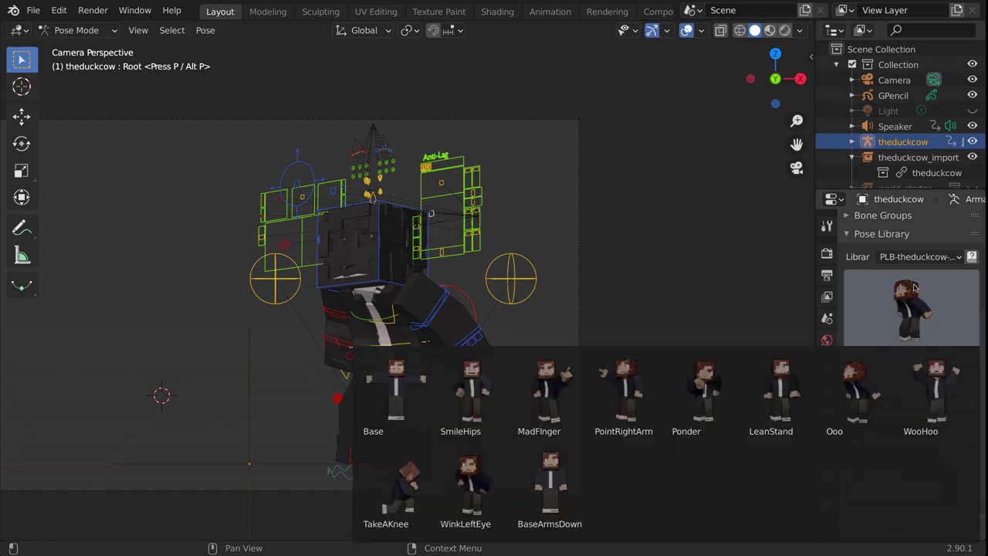
click(610, 378)
Switch the theduckcow rig to its facial expression pose library and apply the scared expression
scroll(429, 259, up, 8)
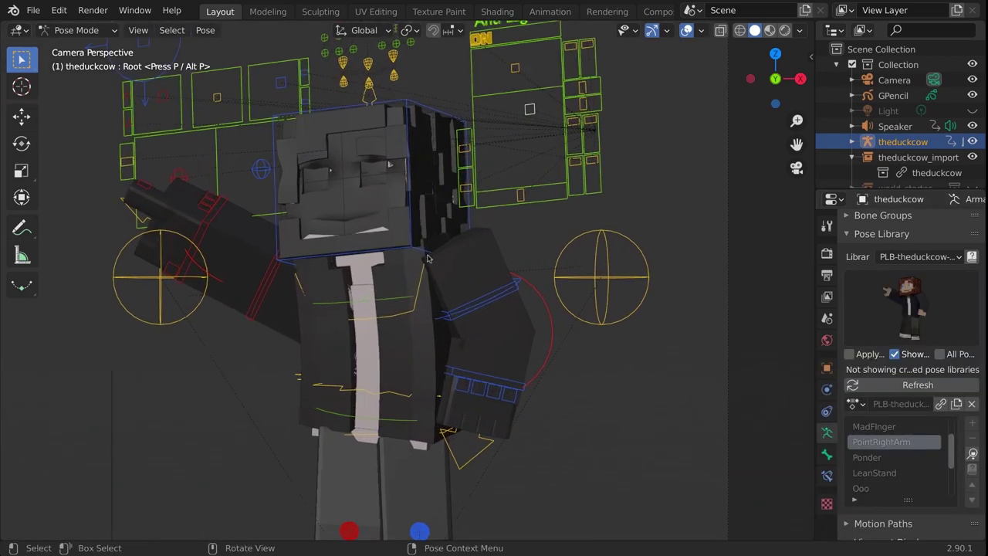
scroll(429, 259, down, 2)
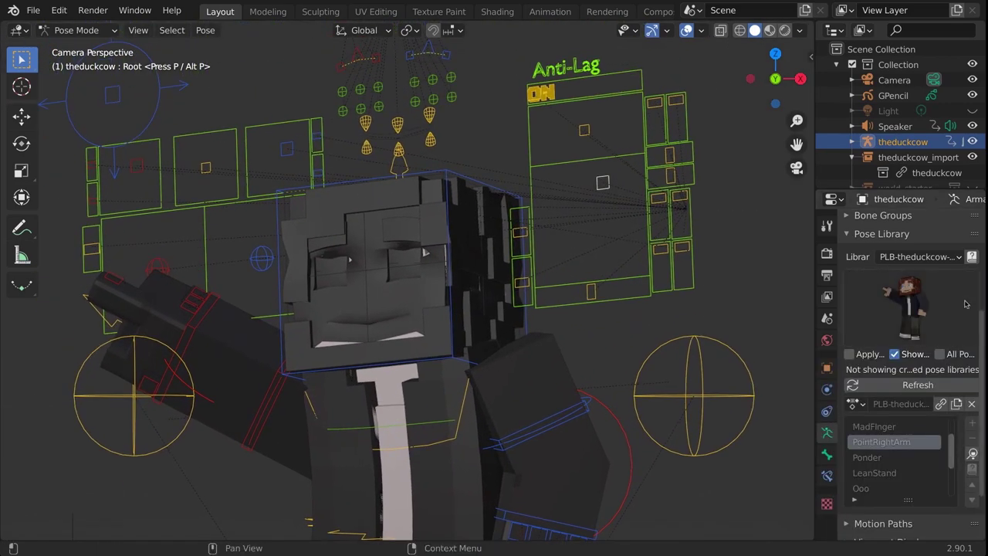
click(918, 256)
click(900, 288)
click(907, 307)
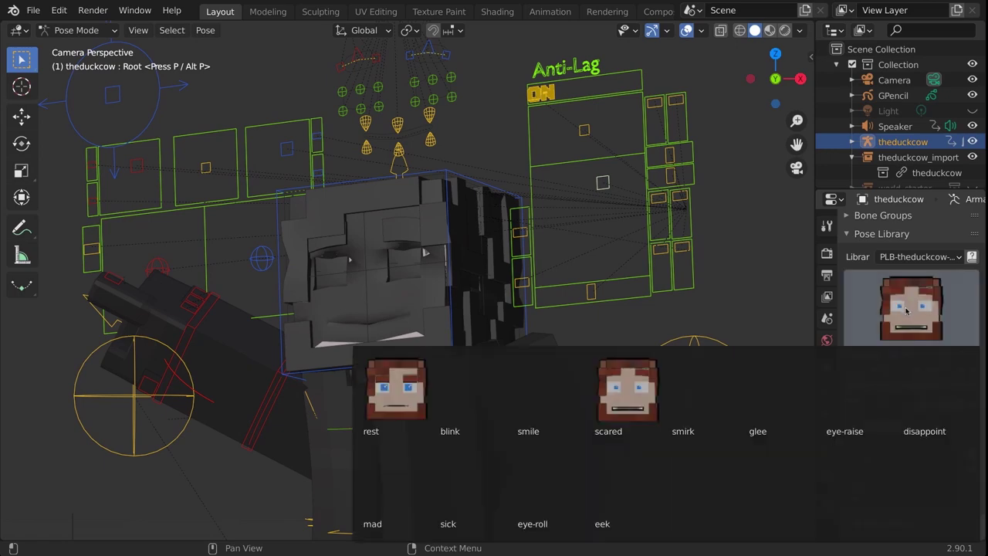
click(633, 382)
Apply the eye-raise, eek, mad and sick expressions in turn to the rig's face from the pose thumbnails
click(911, 306)
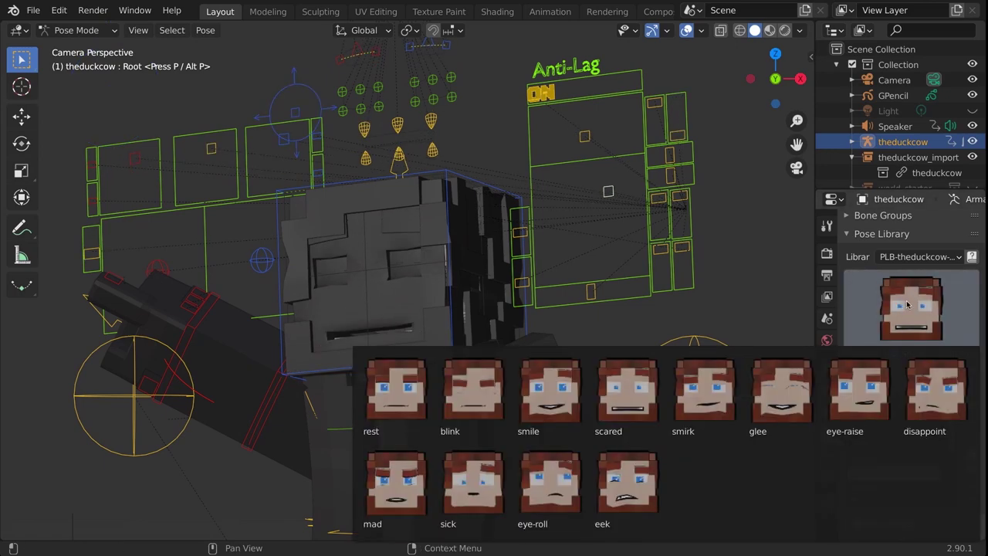
click(859, 390)
click(927, 309)
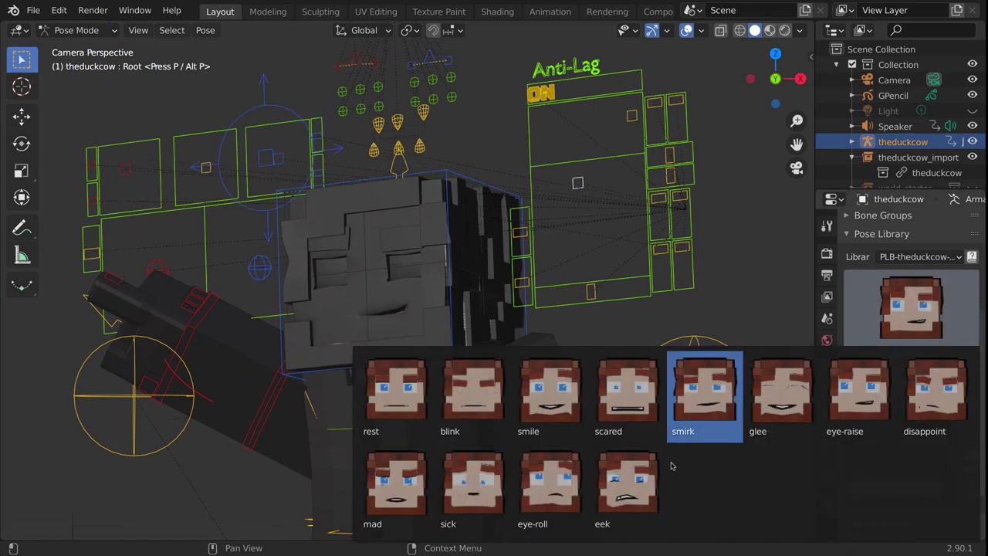
click(629, 482)
click(890, 299)
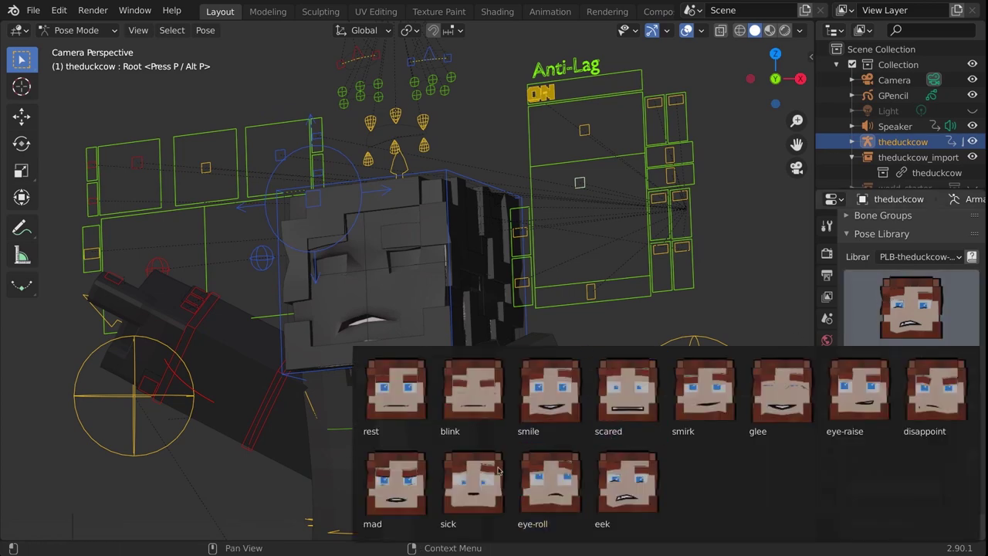
click(404, 471)
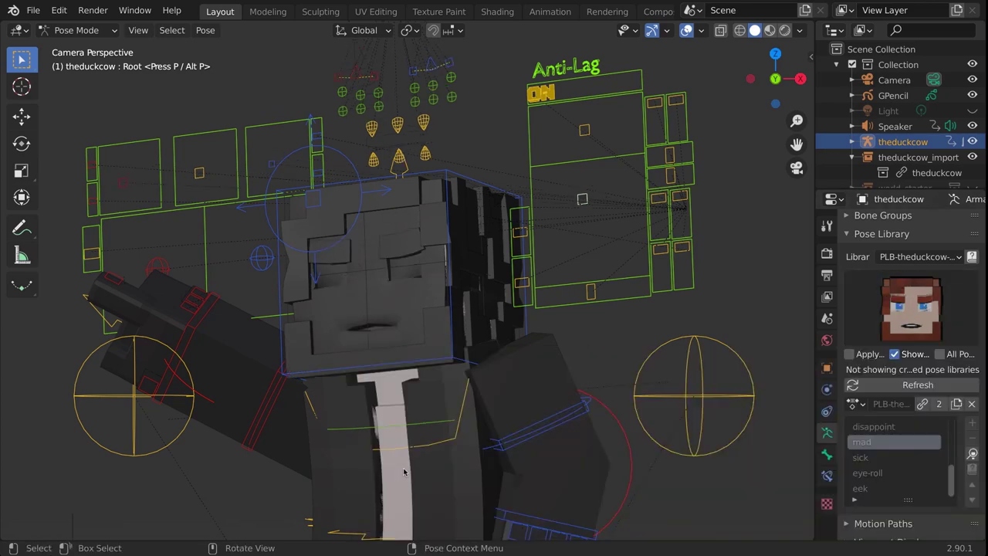
click(911, 309)
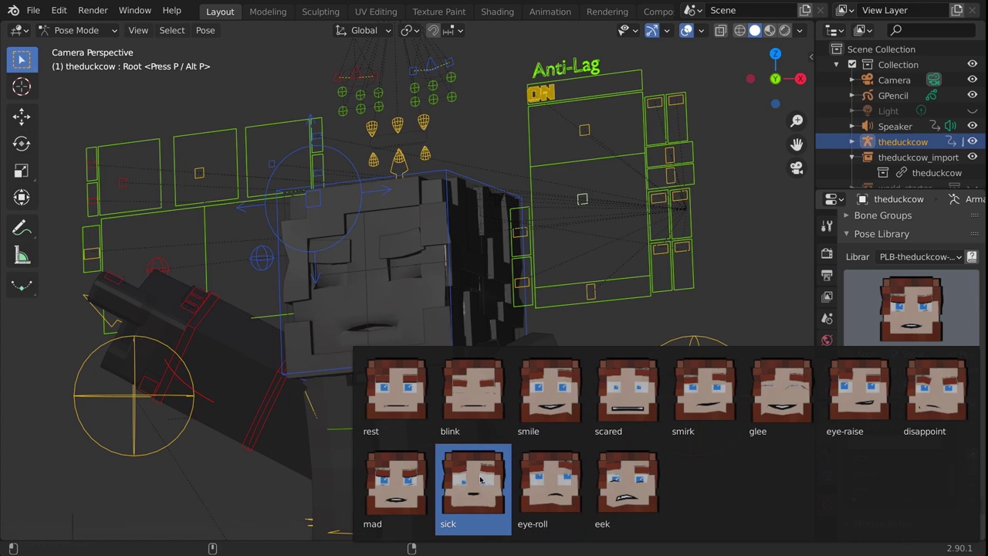
click(481, 480)
drag(877, 358, 951, 359)
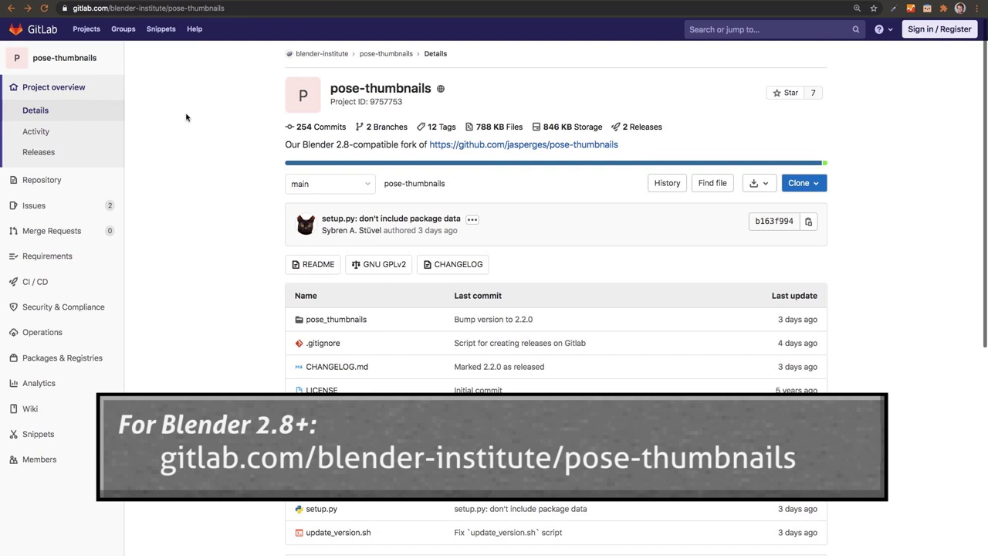
In the browser, open the releases of the pose-thumbnails GitLab project and download pose_thumbnails-2.2.0.addon.zip
click(37, 155)
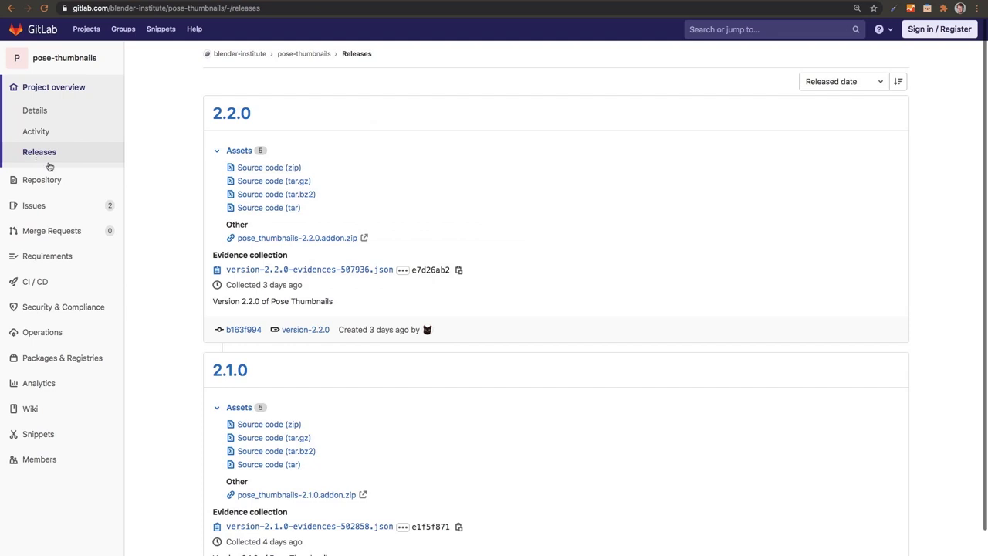
click(276, 242)
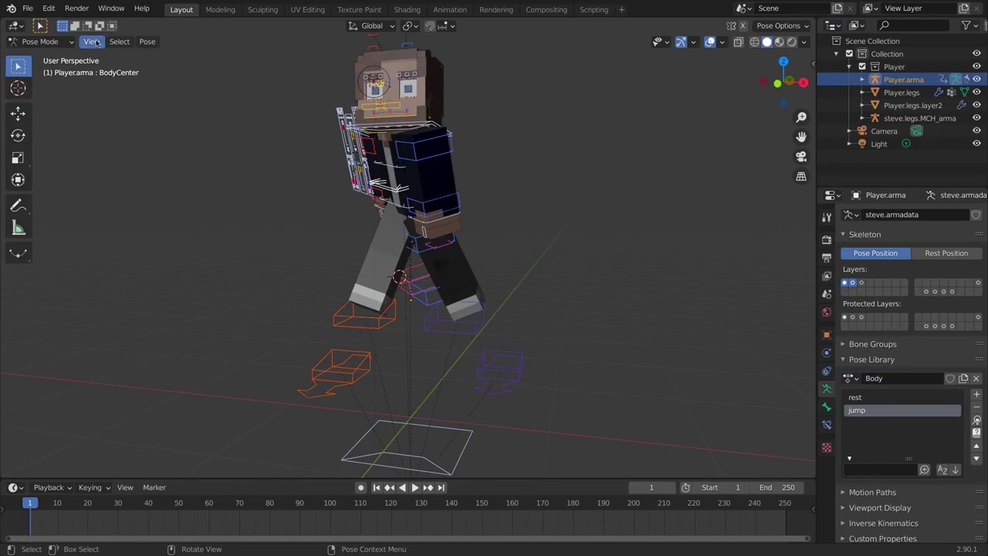
Switch back to Blender and install the add-on from pose_thumbnails-2.2.0.addon.zip on the Desktop through the Preferences
click(48, 8)
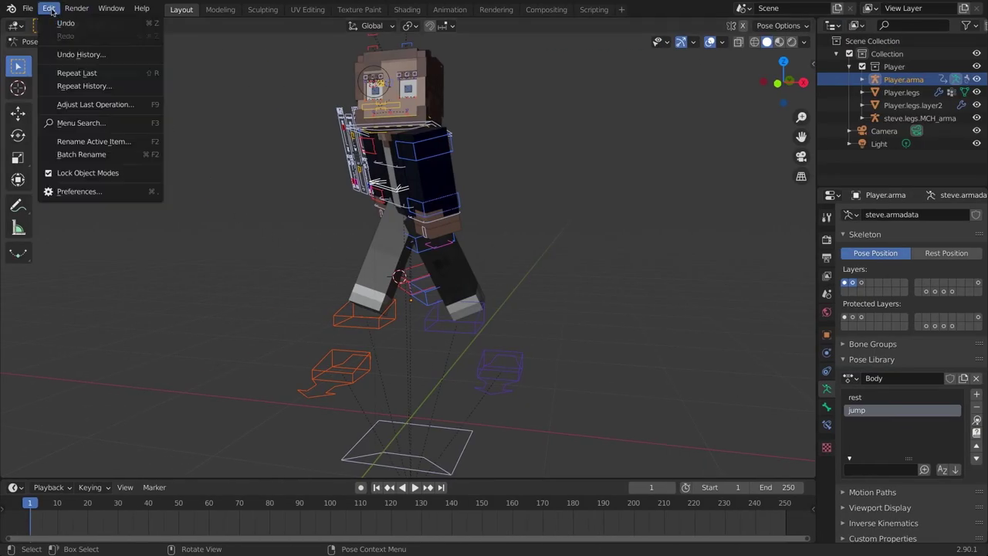
click(85, 192)
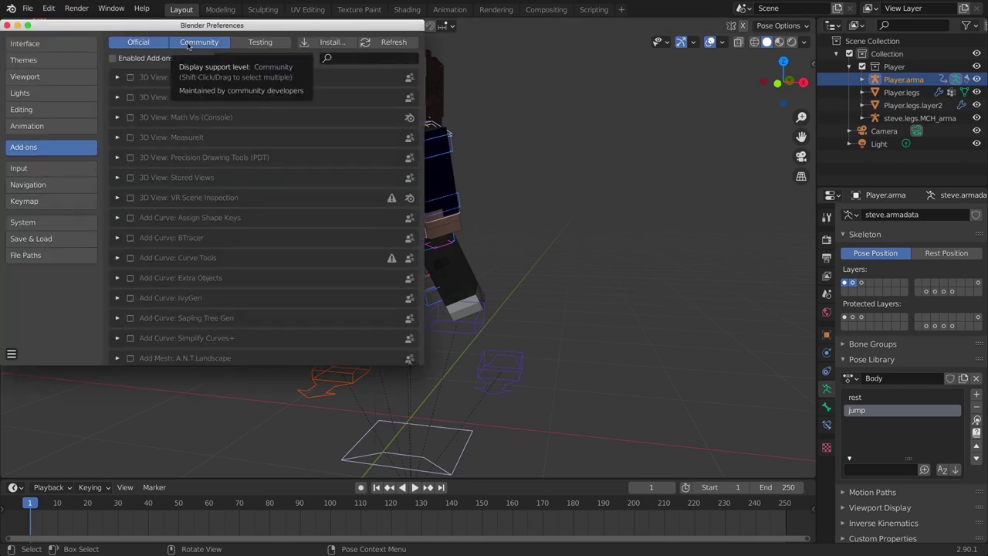
click(329, 42)
click(195, 148)
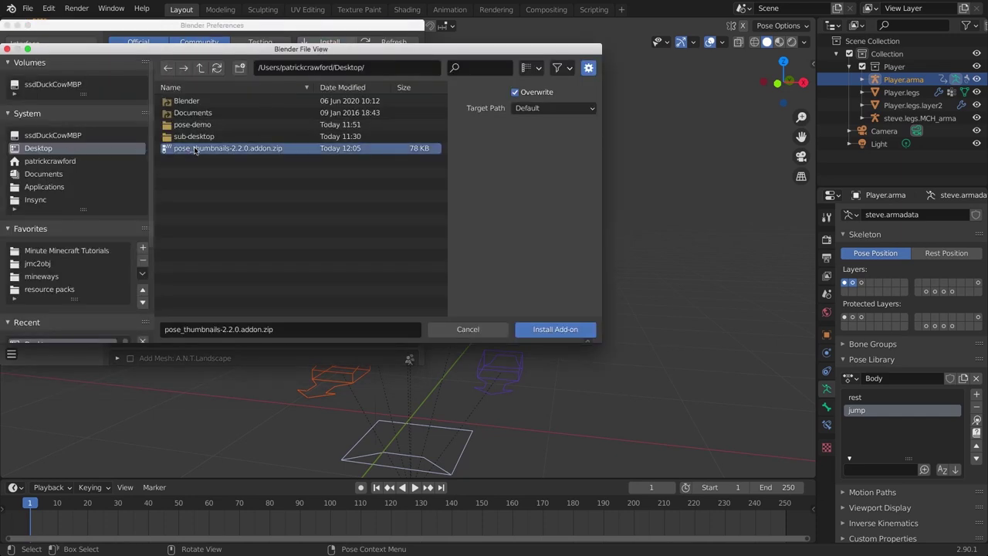
click(557, 334)
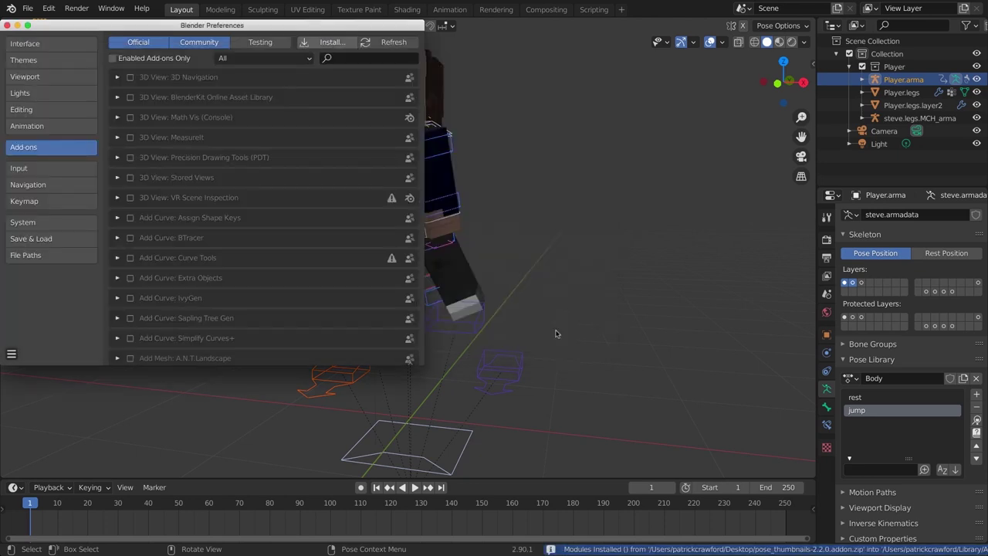
Search the add-ons for "pose" and enable Animation: Pose Library Thumbnails
click(369, 58)
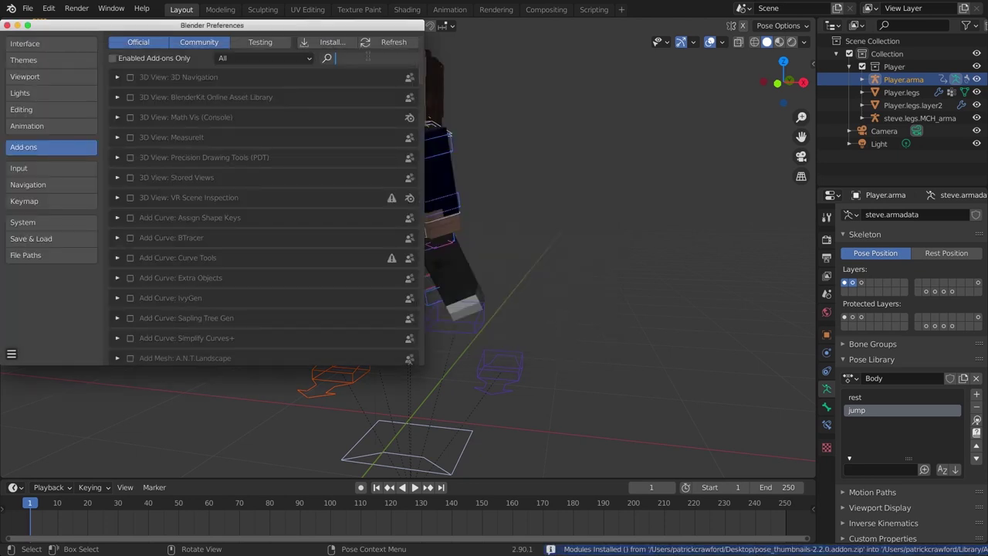
text(pose)
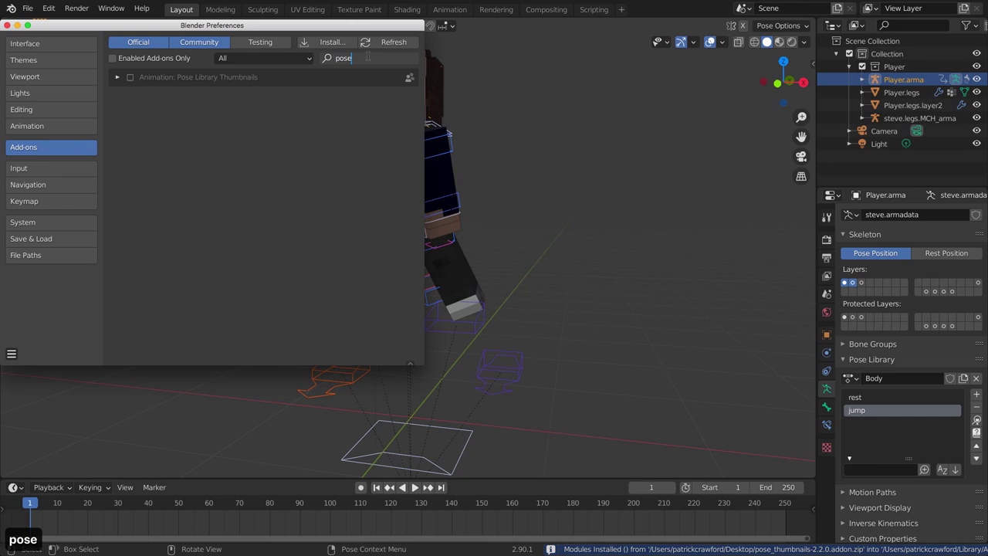
key(Return)
click(131, 77)
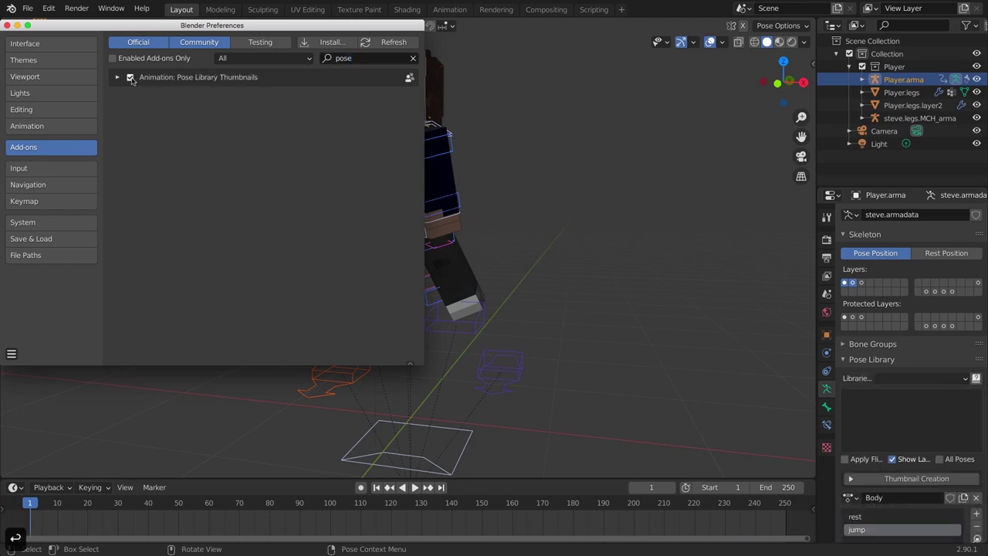
Expand the Pose Library Thumbnails add-on's details to review its preferences, and close the Preferences window
click(117, 78)
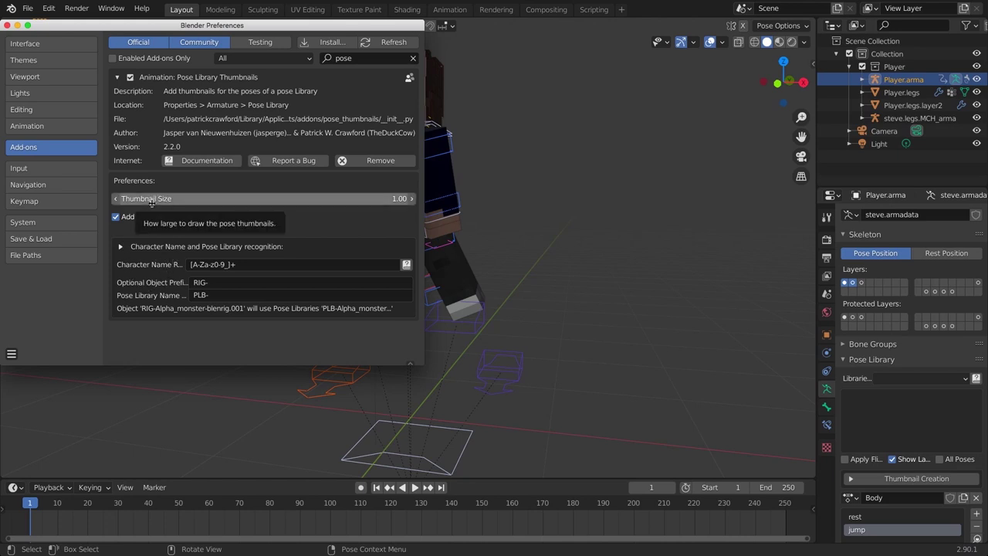
key(super+w)
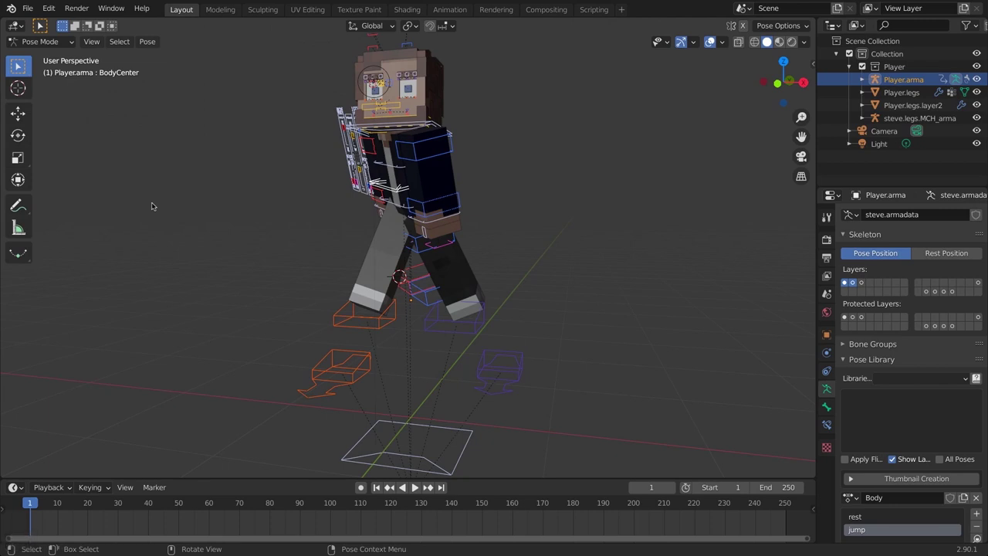
scroll(878, 378, down, 4)
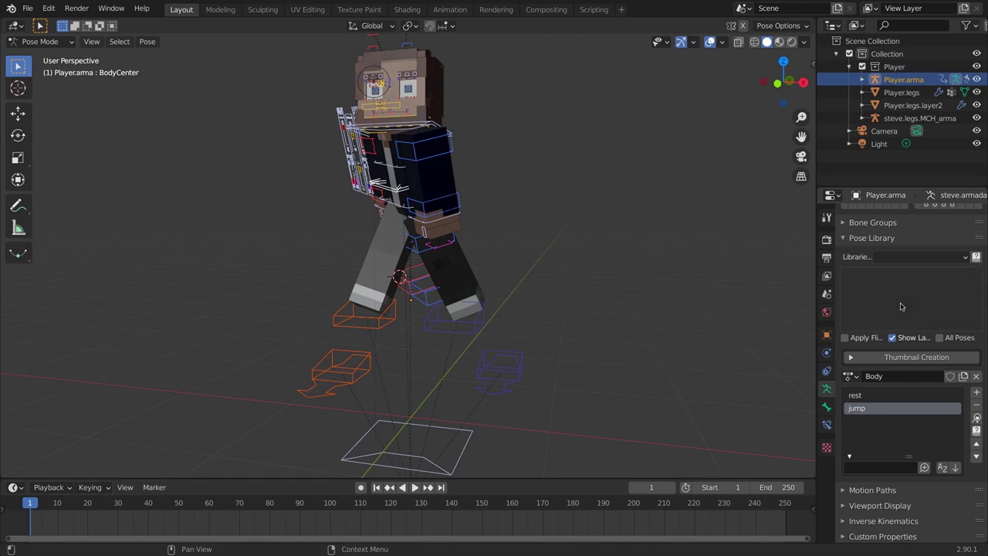
Protect the Body pose library with a fake user and convert it to a library recognized by the thumbnails add-on
click(951, 377)
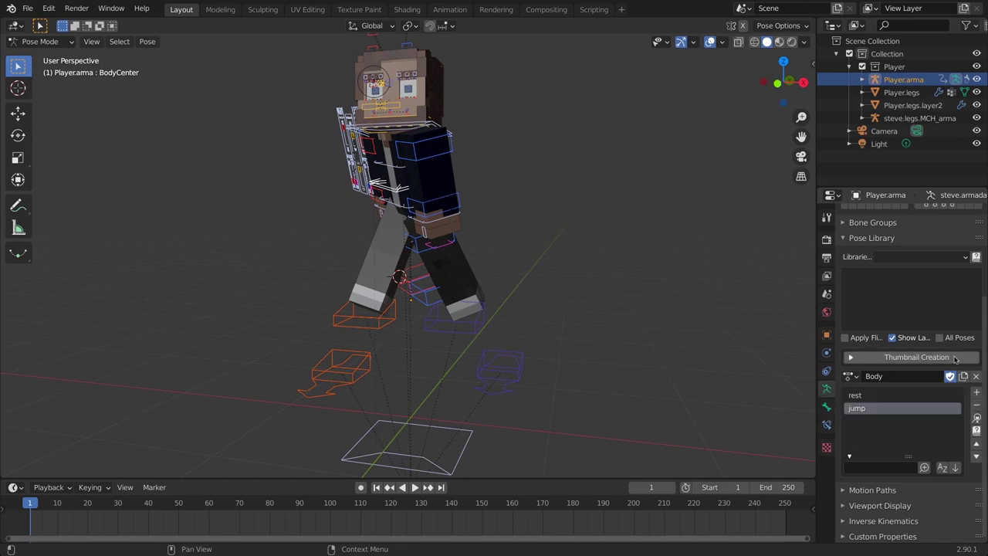
click(976, 258)
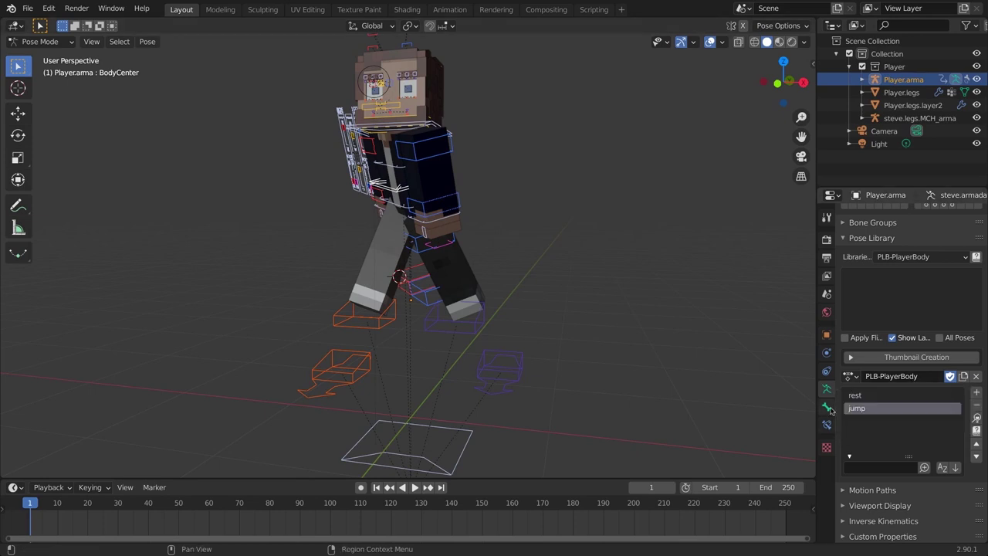
Create a new pose library named Faces and convert it to a library for the thumbnails add-on
click(965, 379)
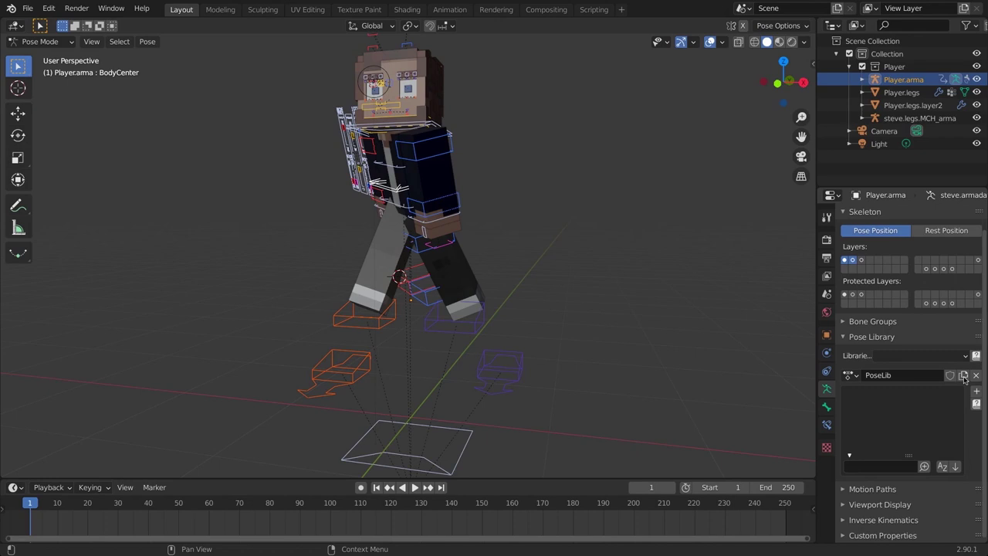
click(880, 376)
click(890, 376)
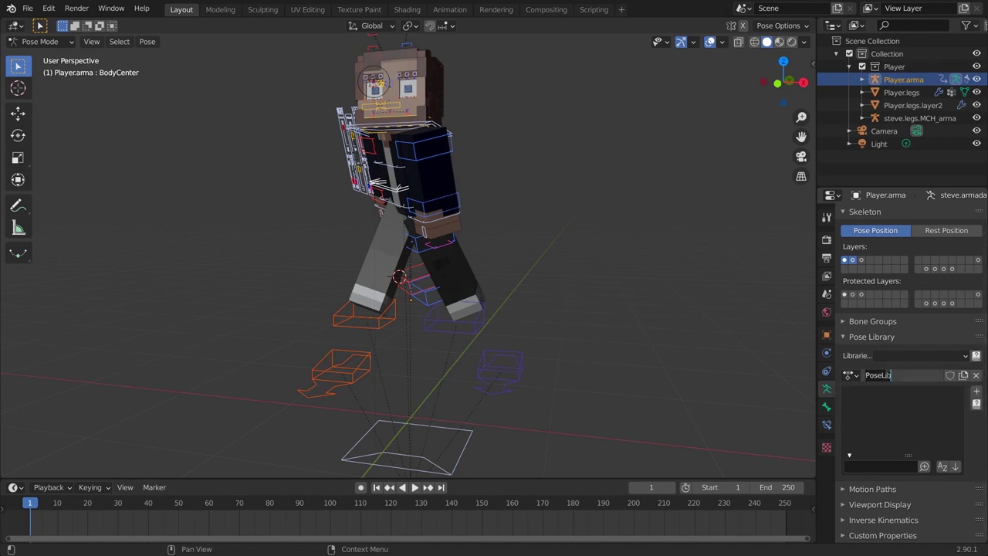
key(ctrl+a)
text(Faces)
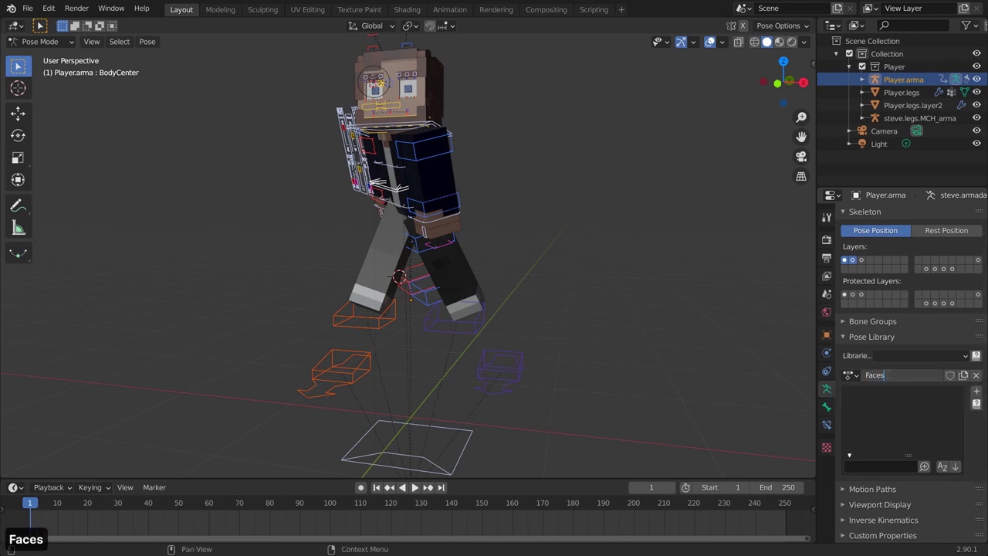
key(Return)
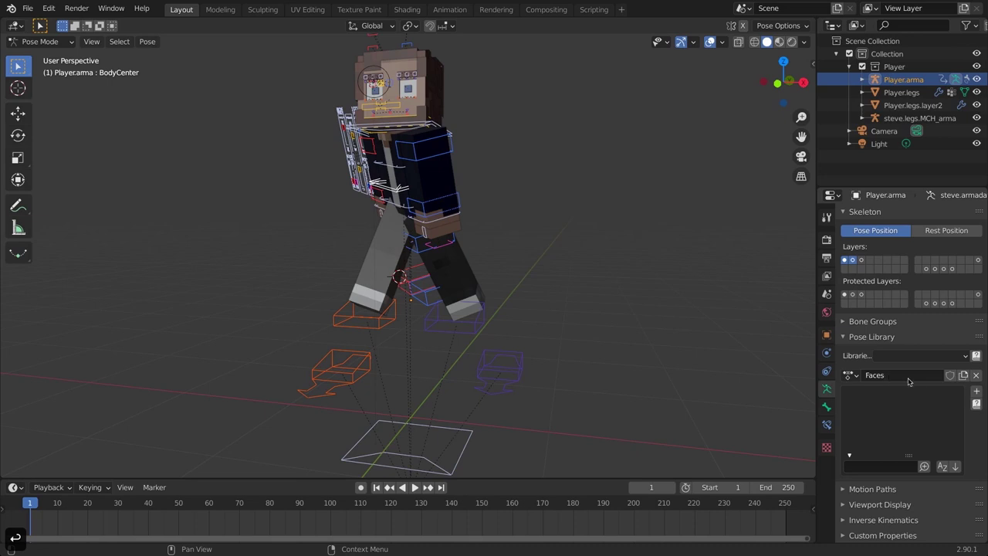
click(977, 358)
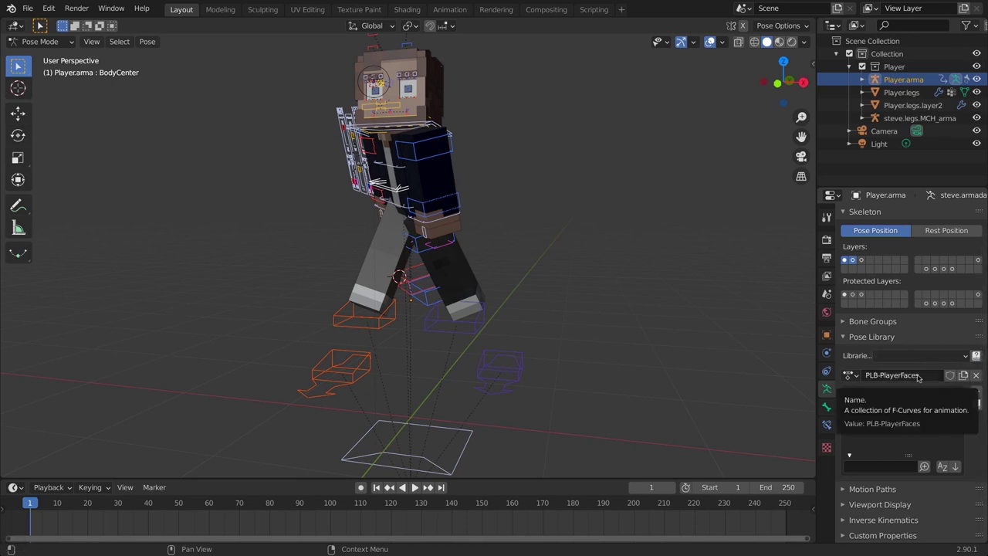
Clear the location and rotation of all the rig's bones and deselect them
key(a)
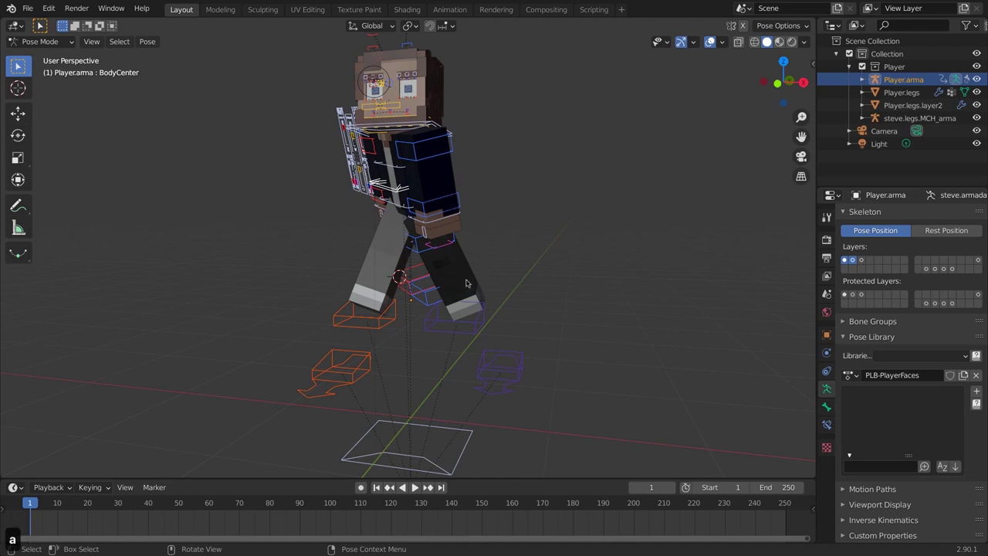
key(alt+a)
key(a)
key(alt+g)
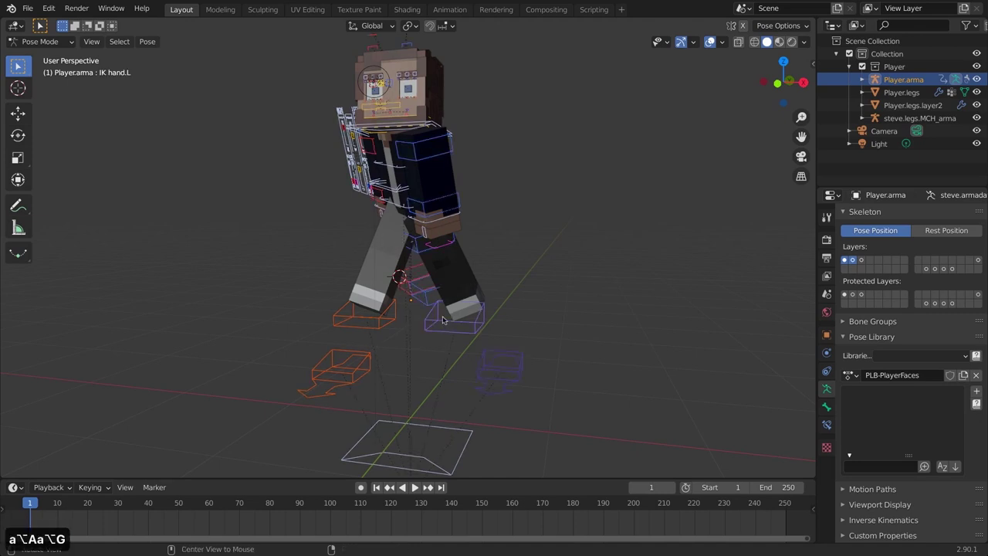
key(alt+r)
key(alt+a)
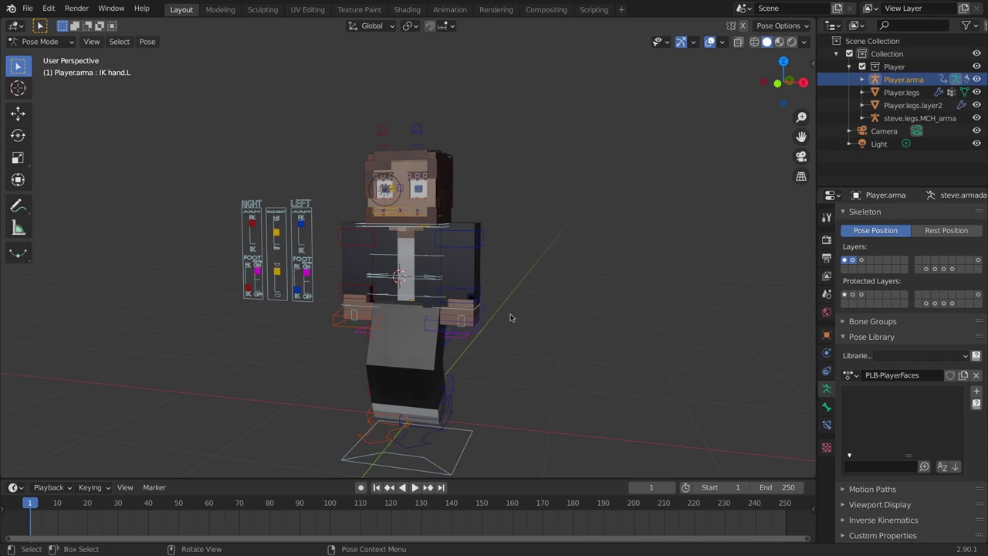
Try moving the mouth control bone on the character's face
shift+middle_drag(506, 323, 511, 282)
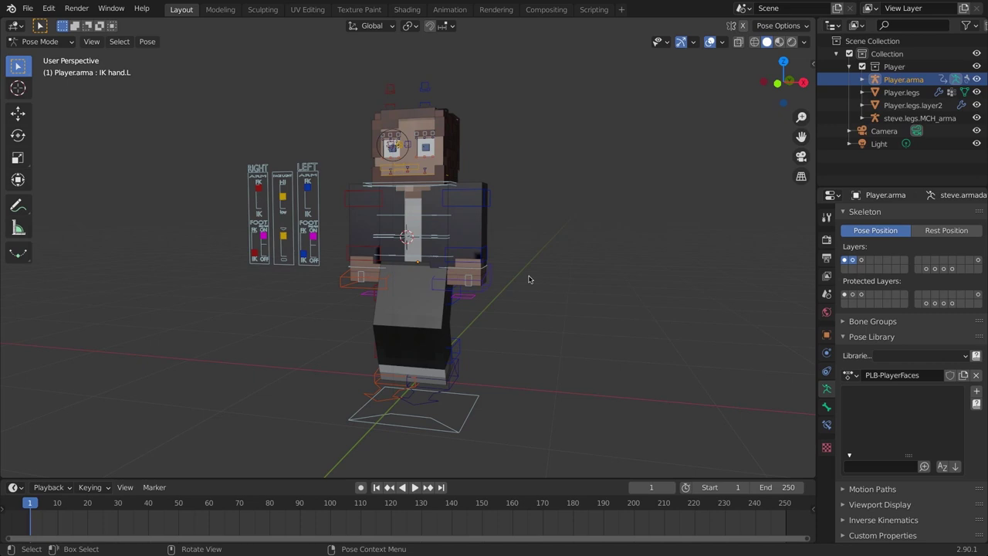
click(421, 168)
key(g)
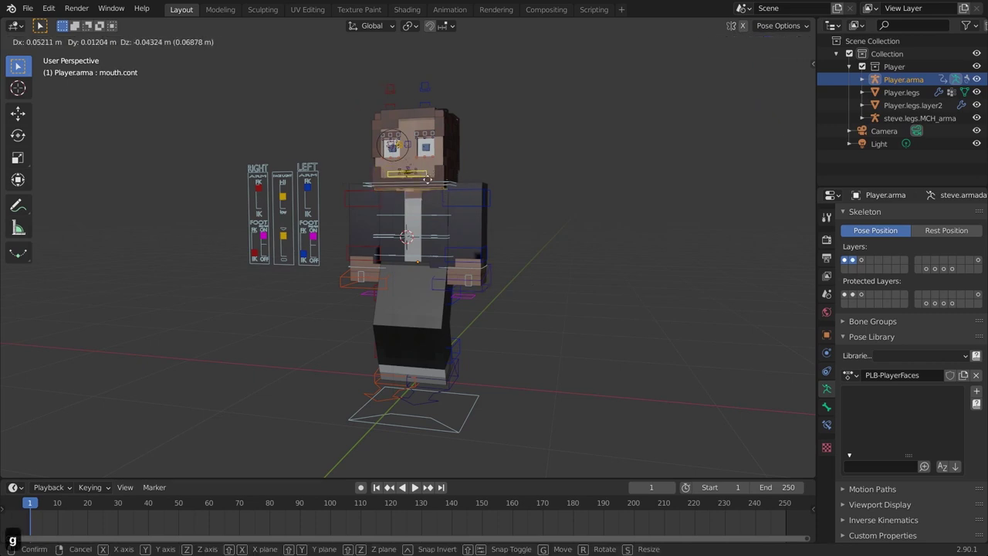
key(Escape)
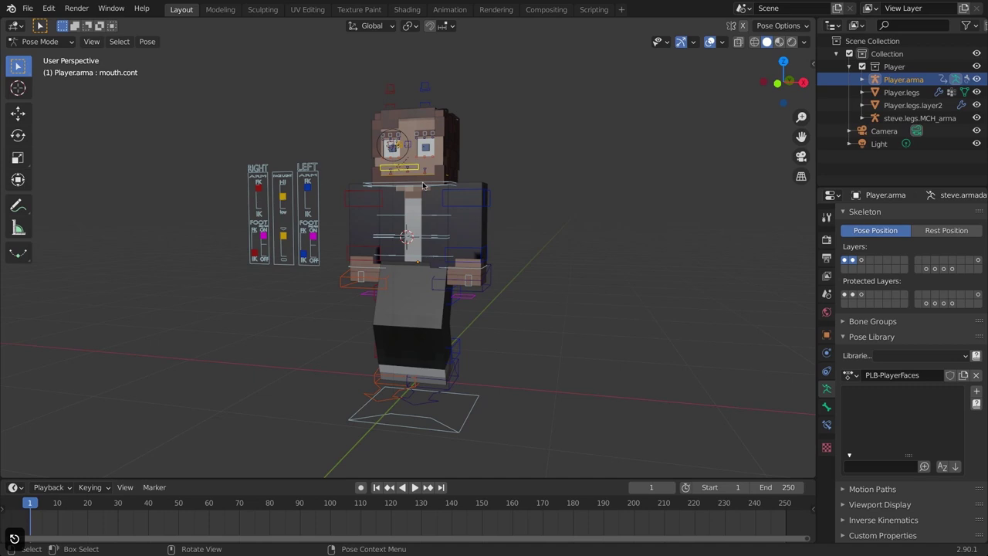
Box-select the head's control bones, and try moving the BodyCenter bone
scroll(423, 186, up, 3)
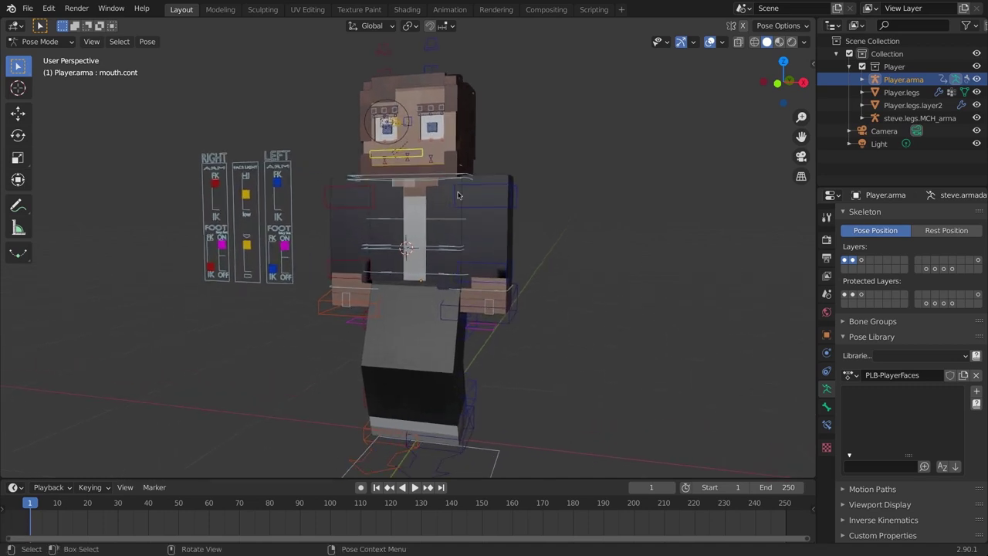
shift+middle_drag(451, 196, 466, 248)
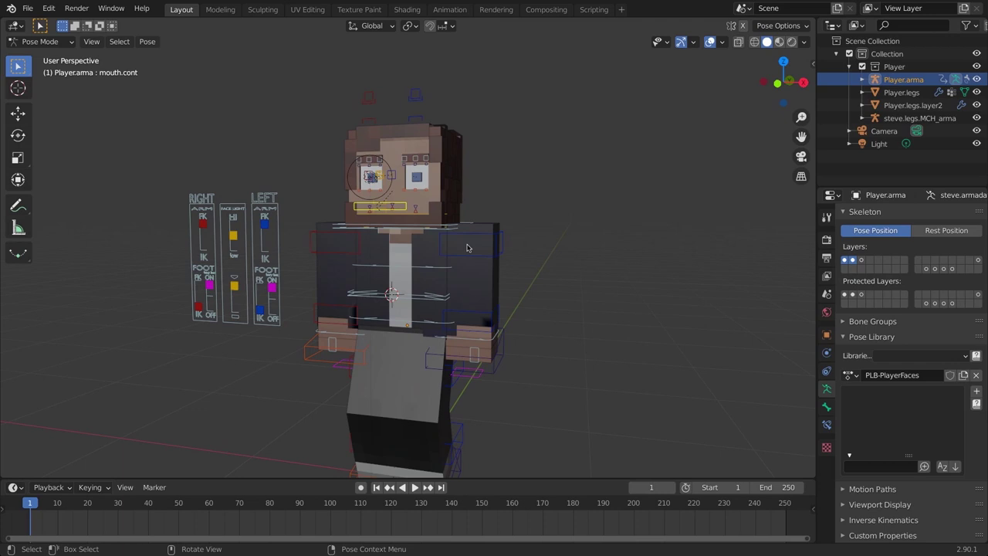
middle_drag(370, 215, 444, 232)
key(b)
drag(385, 105, 541, 216)
middle_drag(541, 217, 473, 218)
click(411, 295)
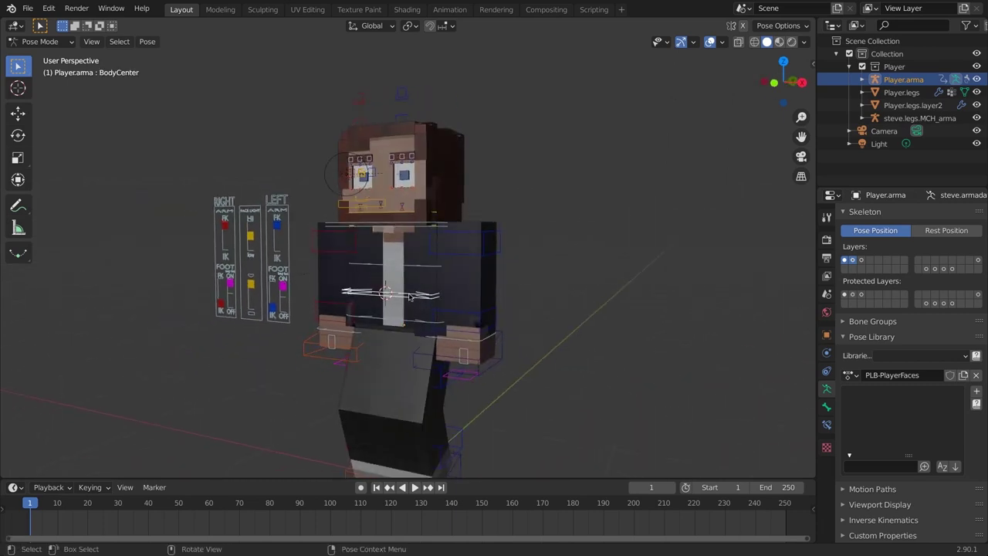
key(g)
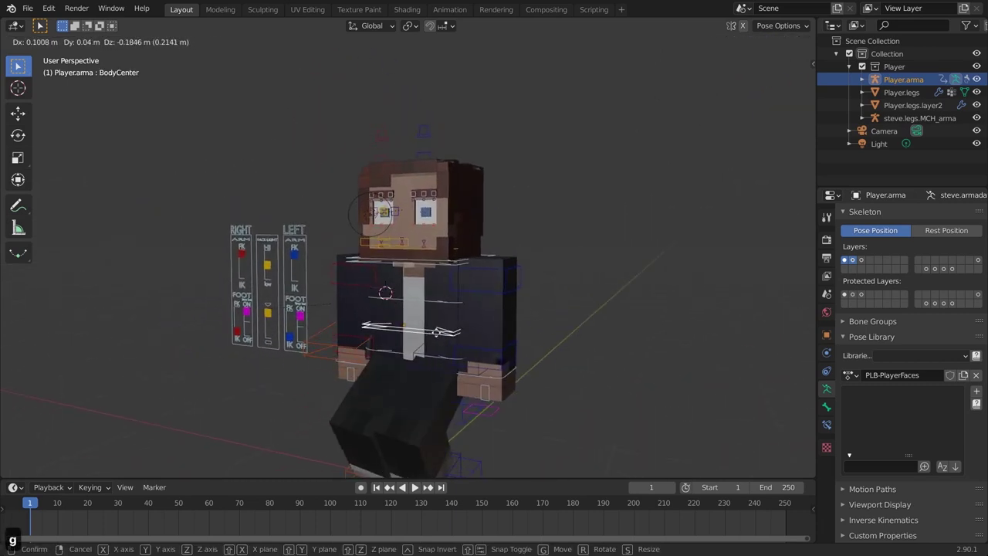
key(Escape)
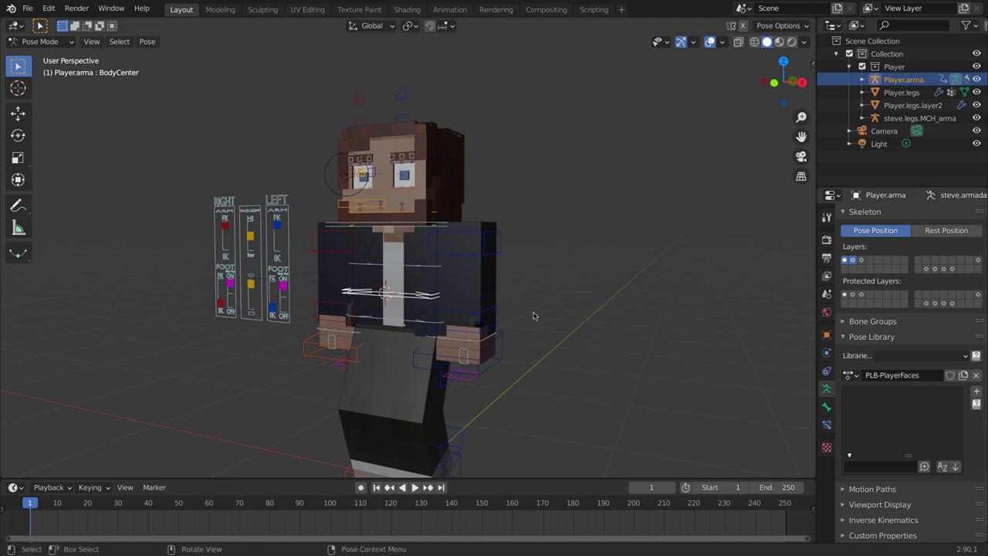
middle_drag(532, 316, 517, 310)
middle_drag(570, 305, 468, 301)
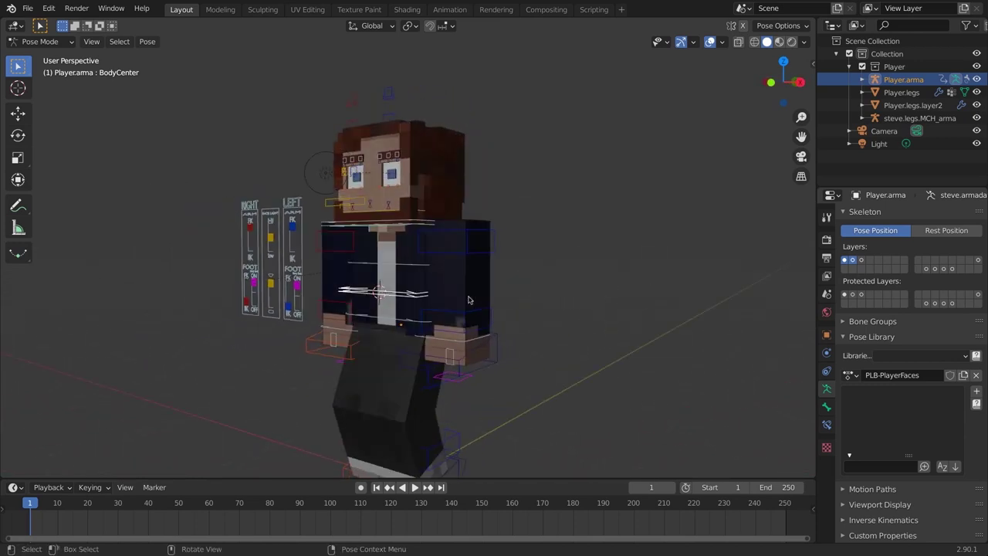
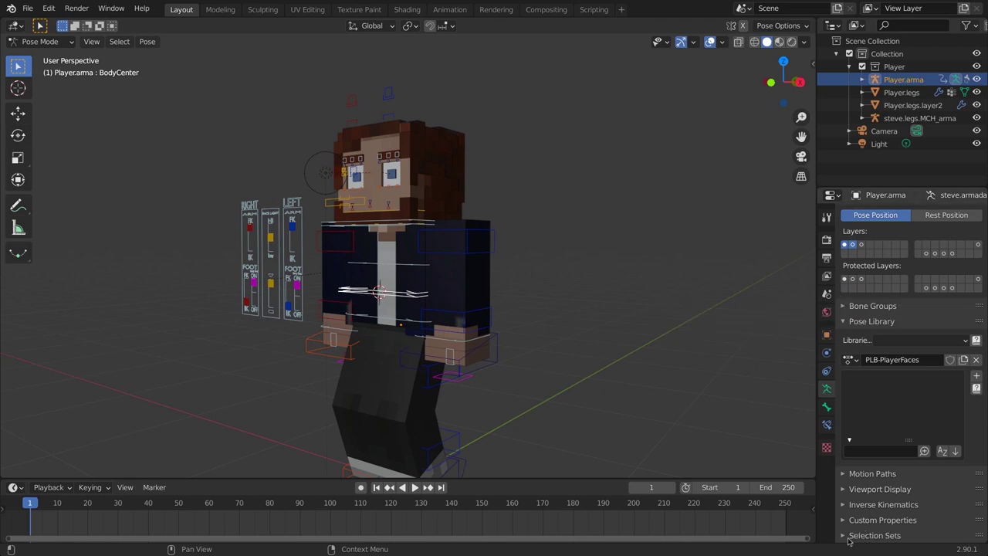
Place the Selection Sets section directly below Pose Library and add a selection set named face
scroll(864, 458, down, 4)
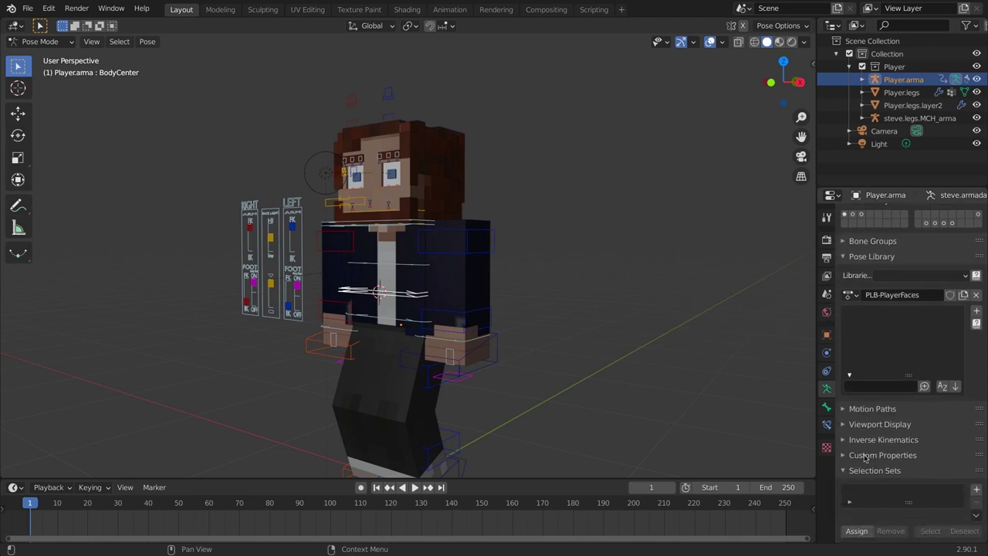
drag(979, 469, 978, 412)
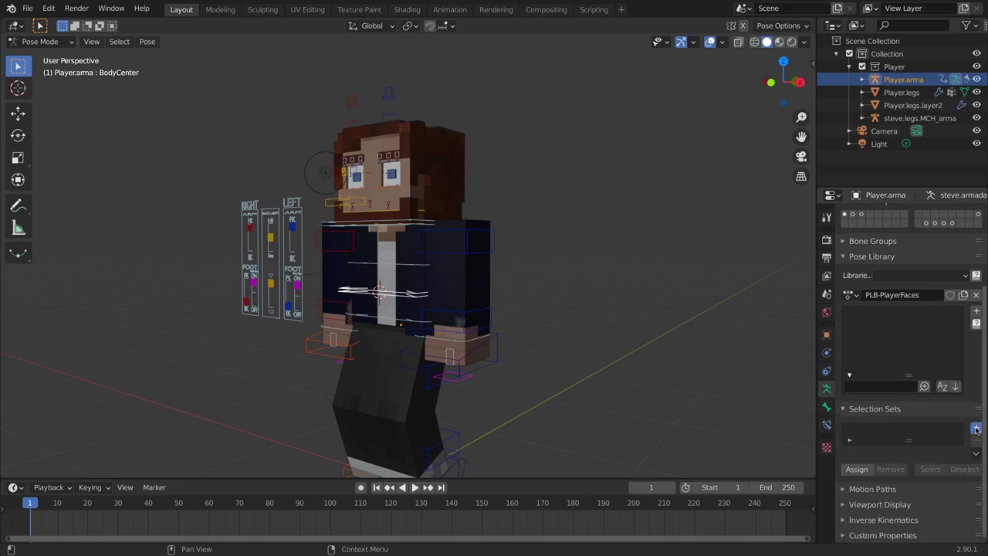
click(976, 426)
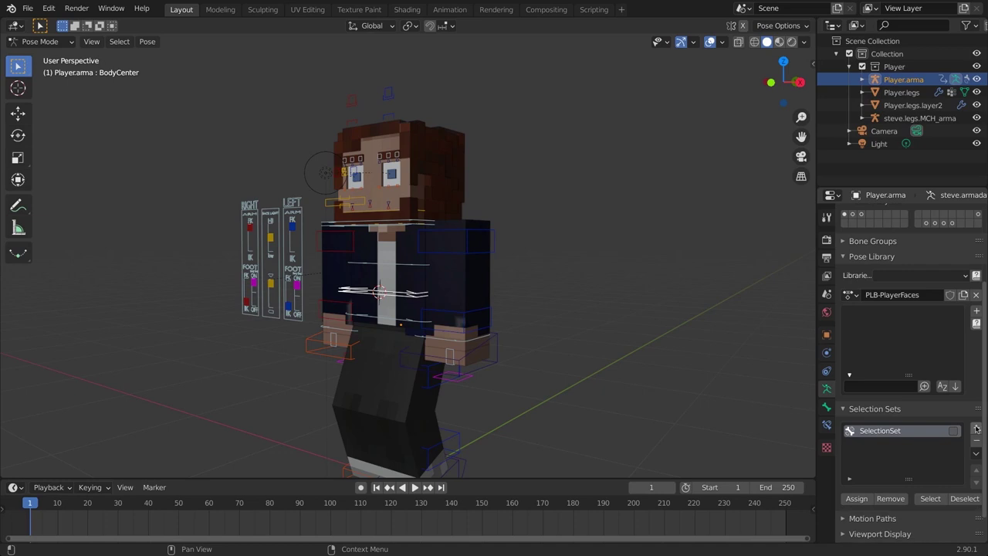
double_click(871, 431)
text(face)
key(Return)
Box-select all the facial control bones in front view and assign them to the face selection set
middle_drag(417, 266, 477, 276)
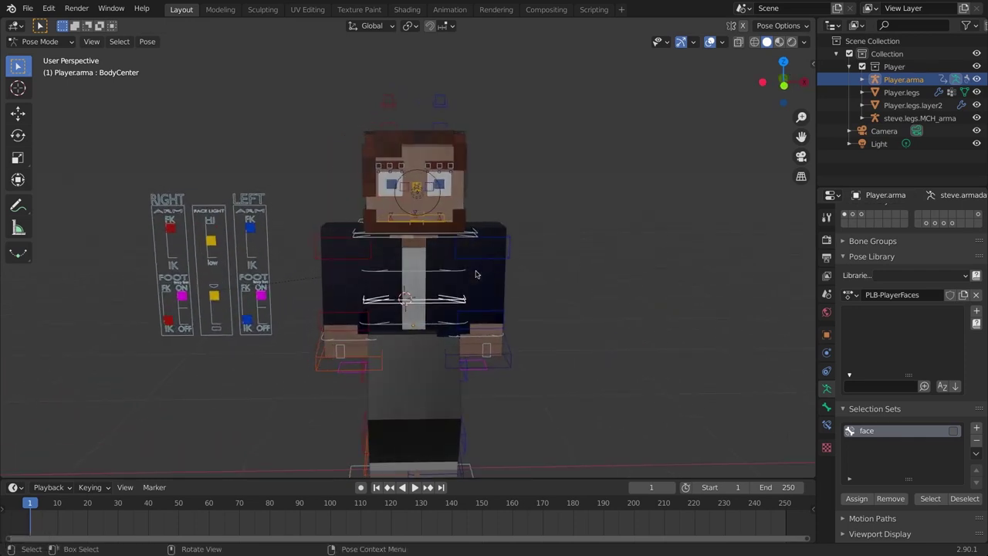
key(KP_1)
scroll(499, 236, up, 4)
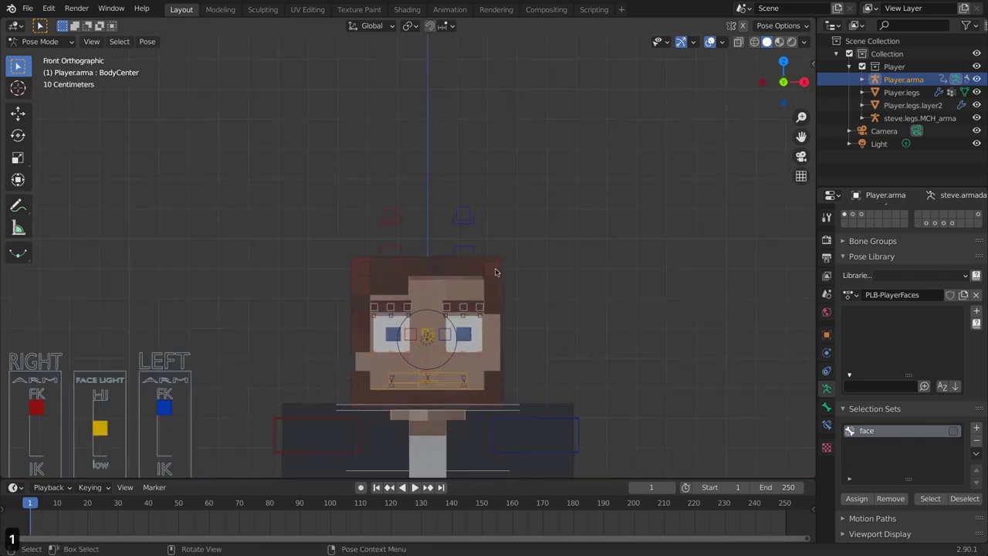
key(alt+a)
key(b)
drag(261, 170, 579, 400)
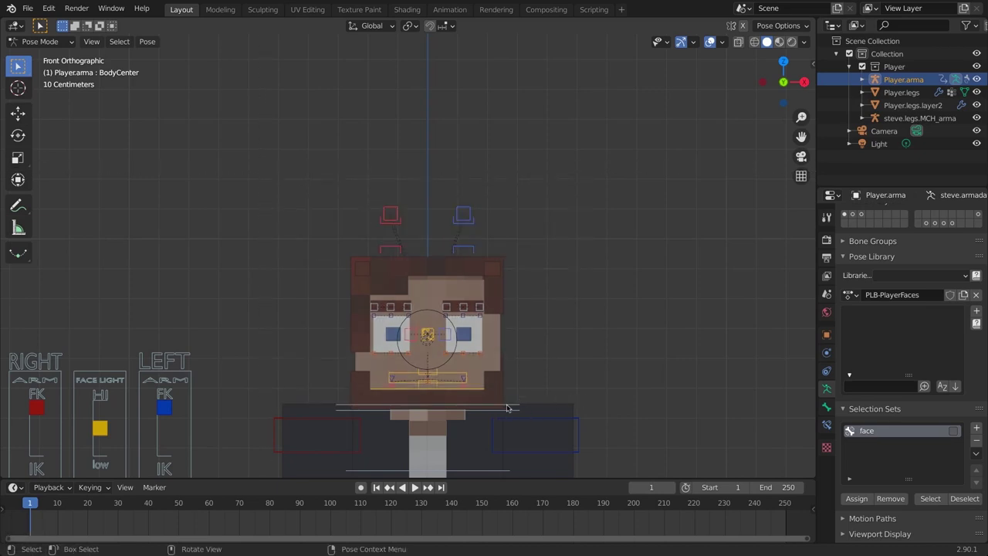
middle_drag(548, 399, 519, 378)
key(g)
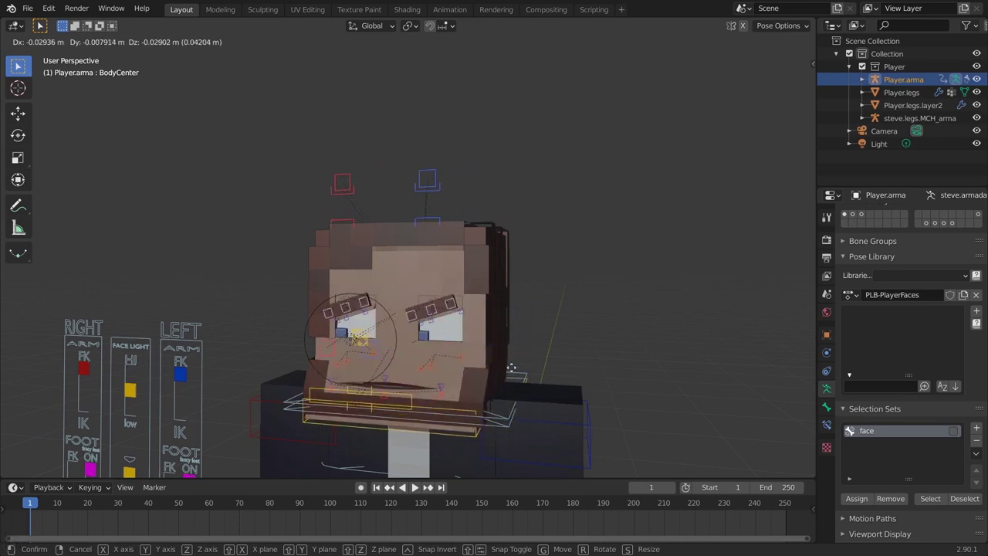
key(Escape)
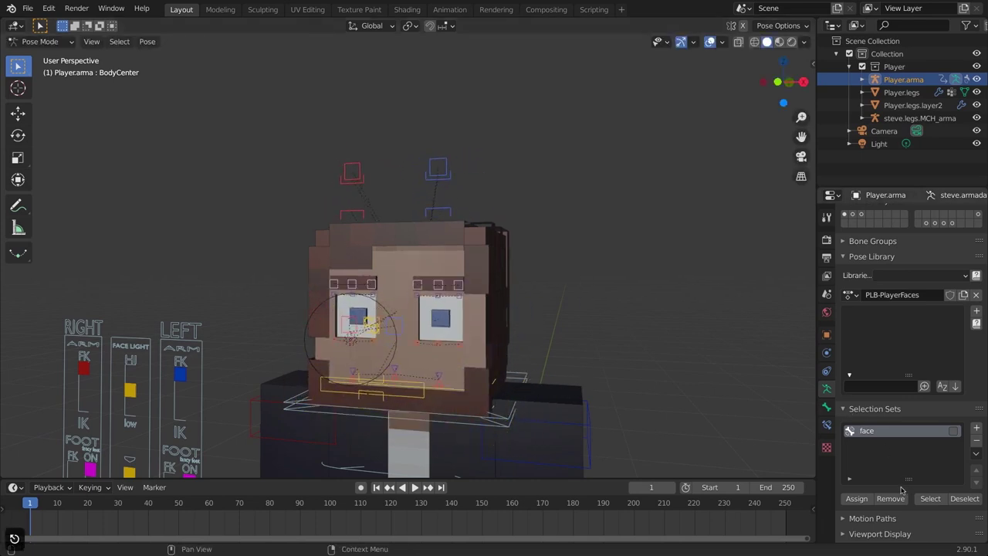
click(859, 499)
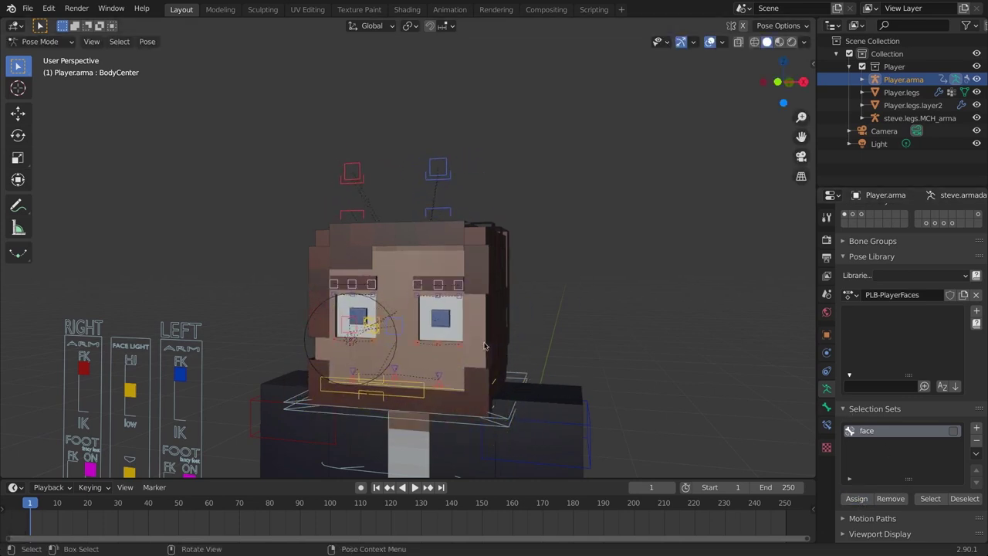
Test the face selection set by recalling it with the upper.L arm bone selected, try moving the bones, and deselect everything
key(alt+a)
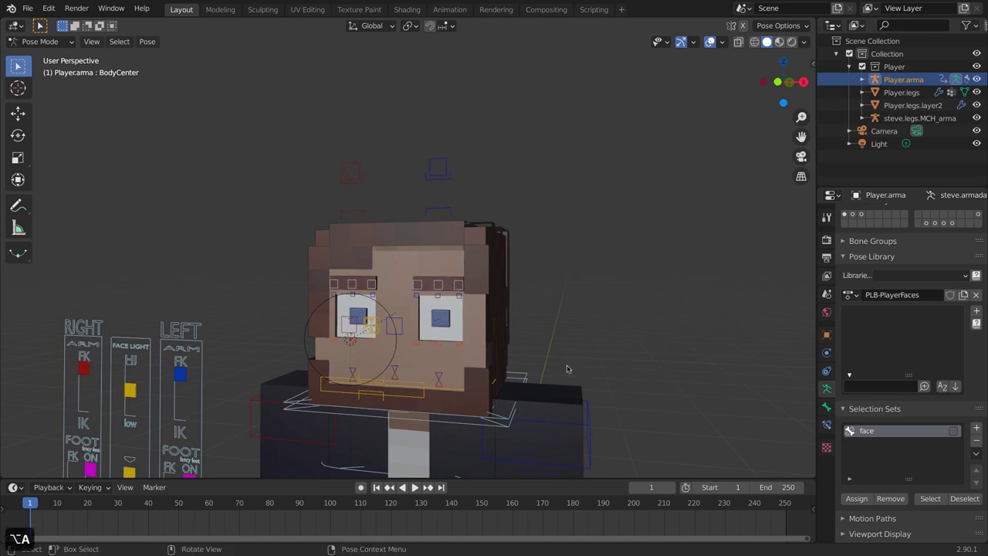
click(591, 432)
shift+middle_drag(590, 433, 584, 327)
shift+scroll(583, 327, down, 2)
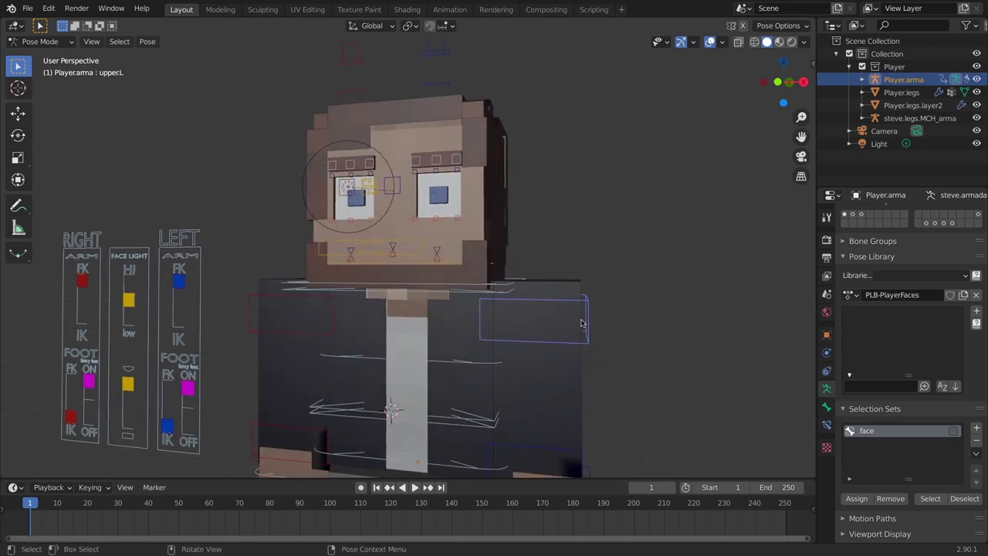
click(931, 498)
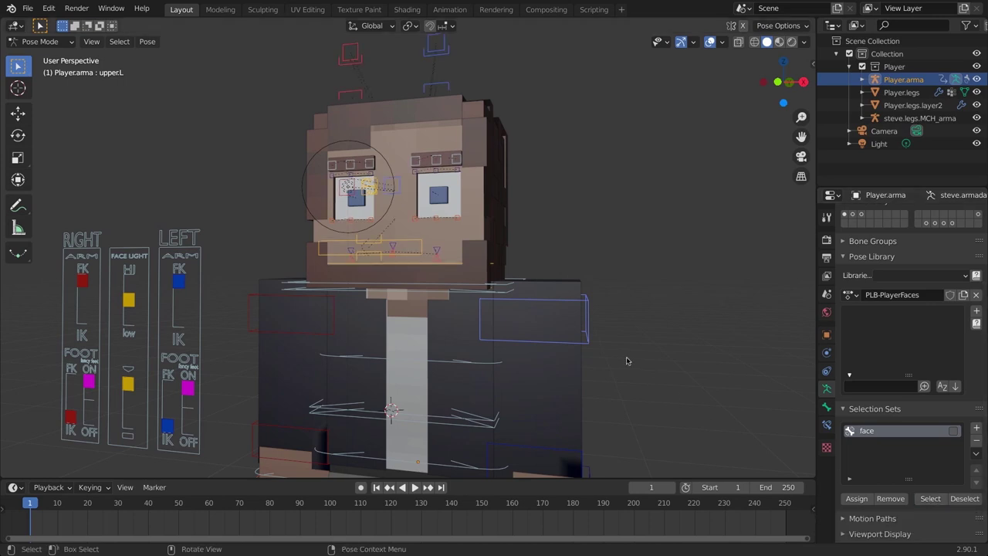
key(g)
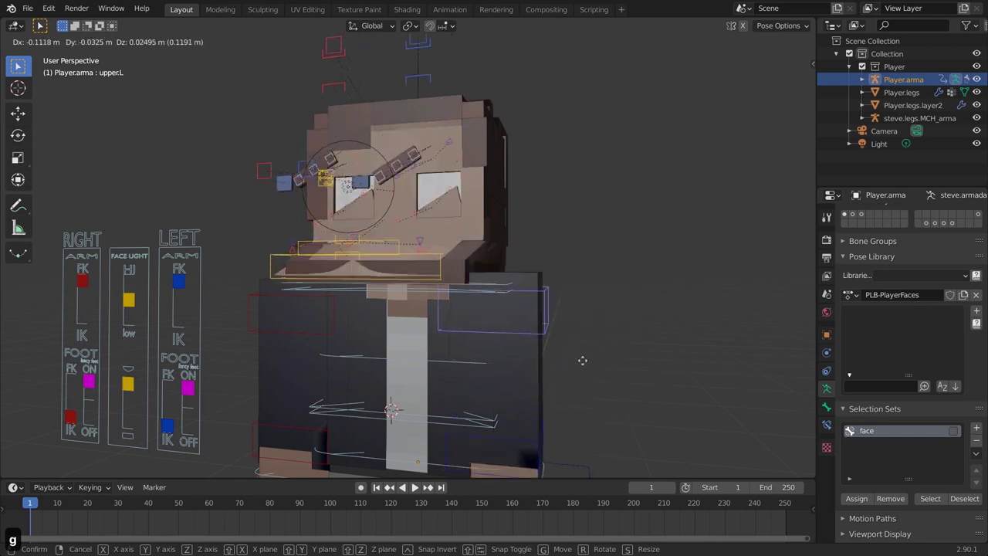
right_click(639, 341)
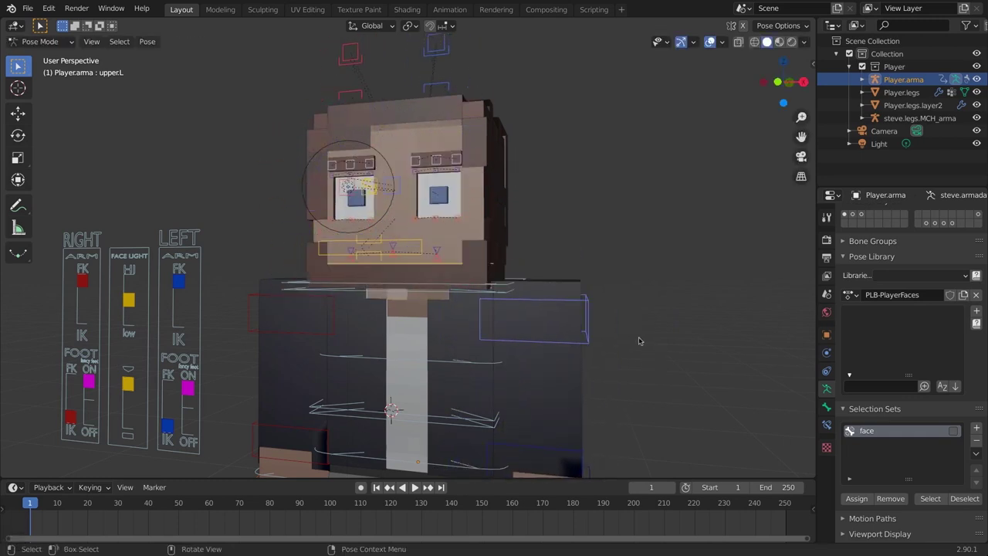
key(alt+a)
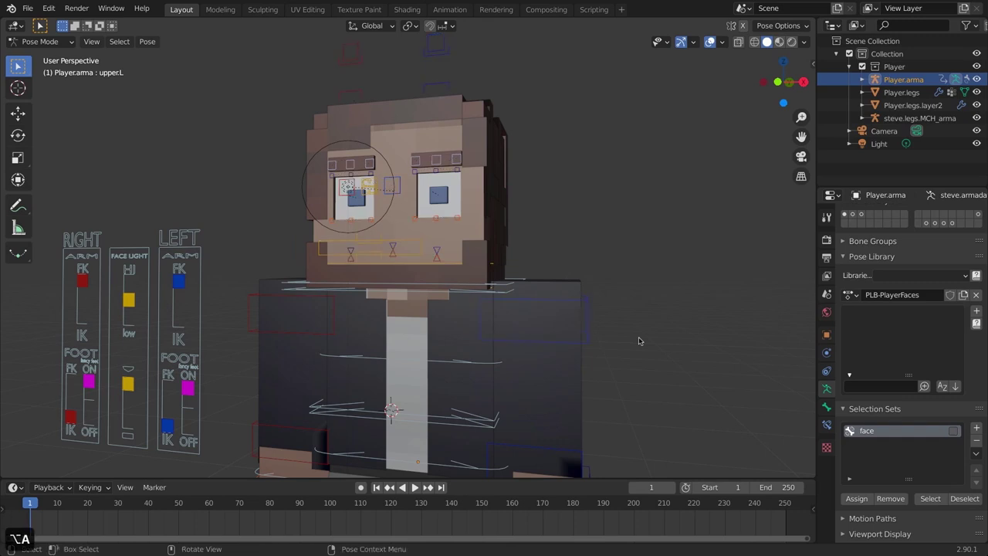
Select the bones of the face selection set and add their current pose as a new pose in PLB-PlayerFaces
click(931, 499)
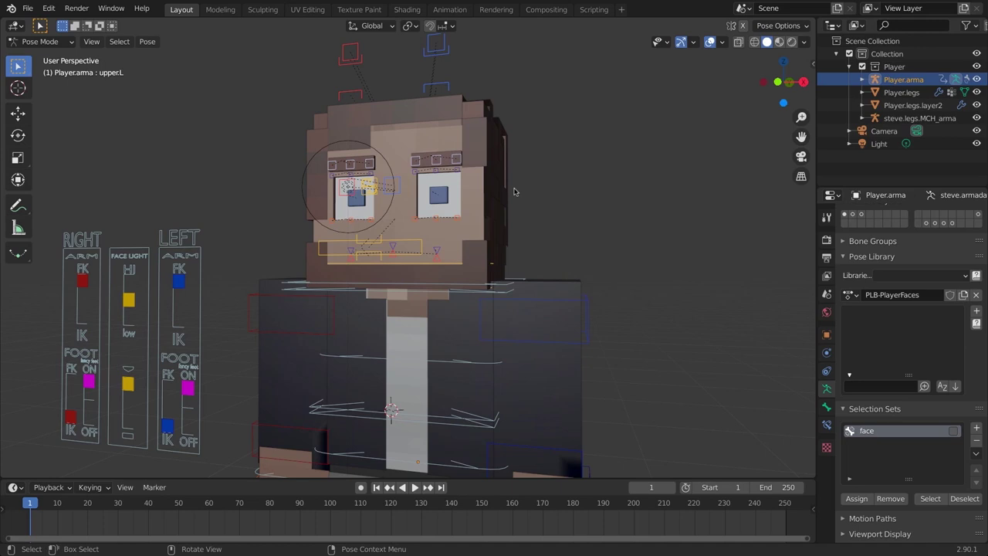
middle_drag(515, 191, 553, 230)
click(976, 311)
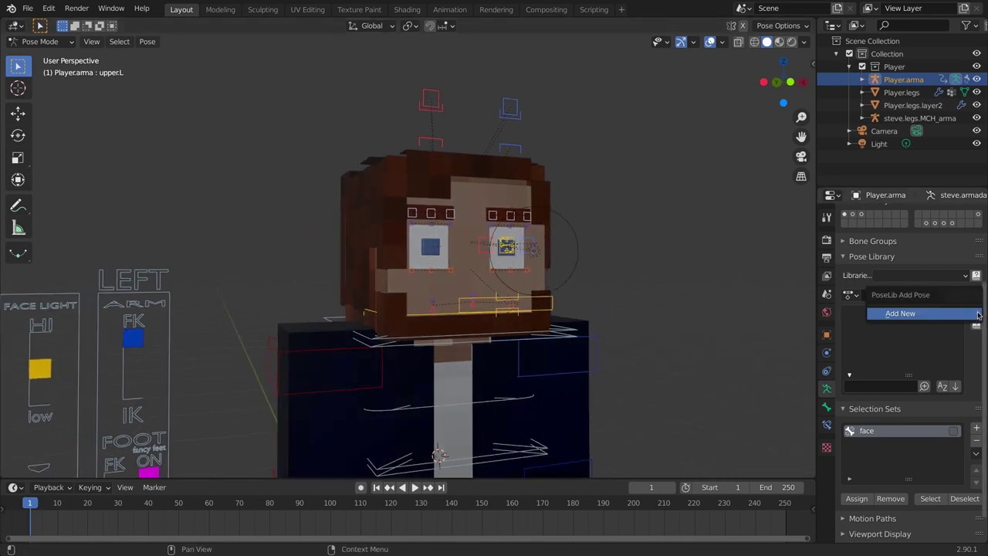
click(944, 314)
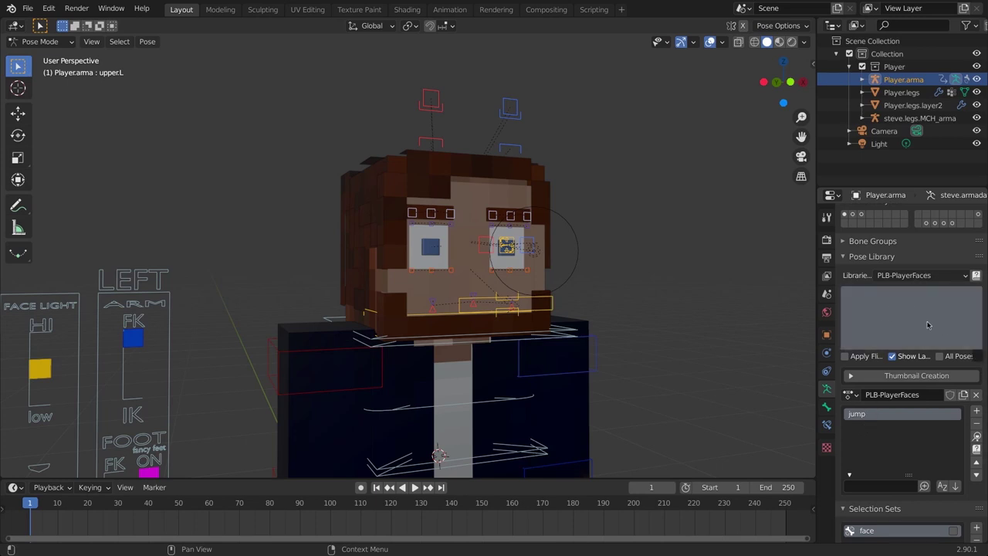
Rename the new pose in the PLB-PlayerFaces library to faceRest
click(854, 485)
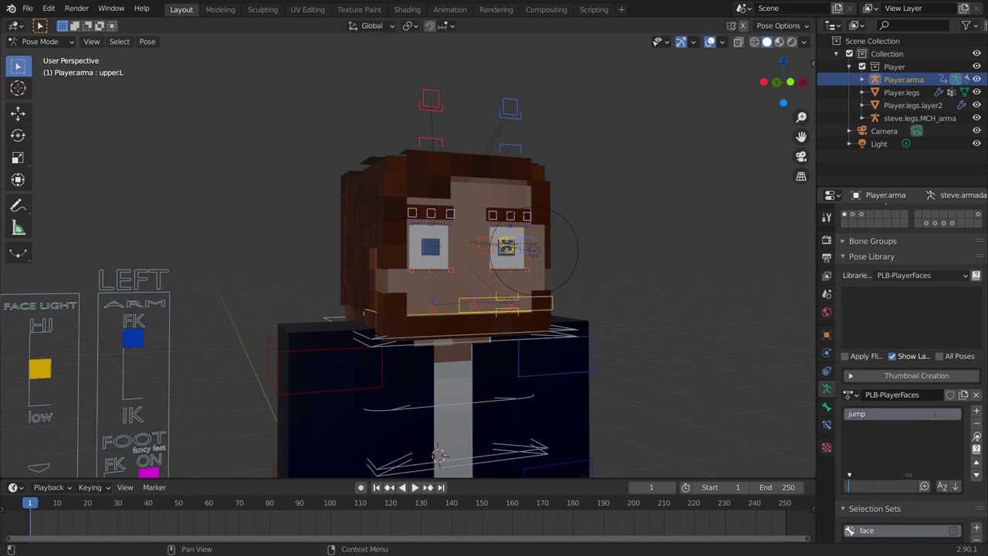
double_click(856, 414)
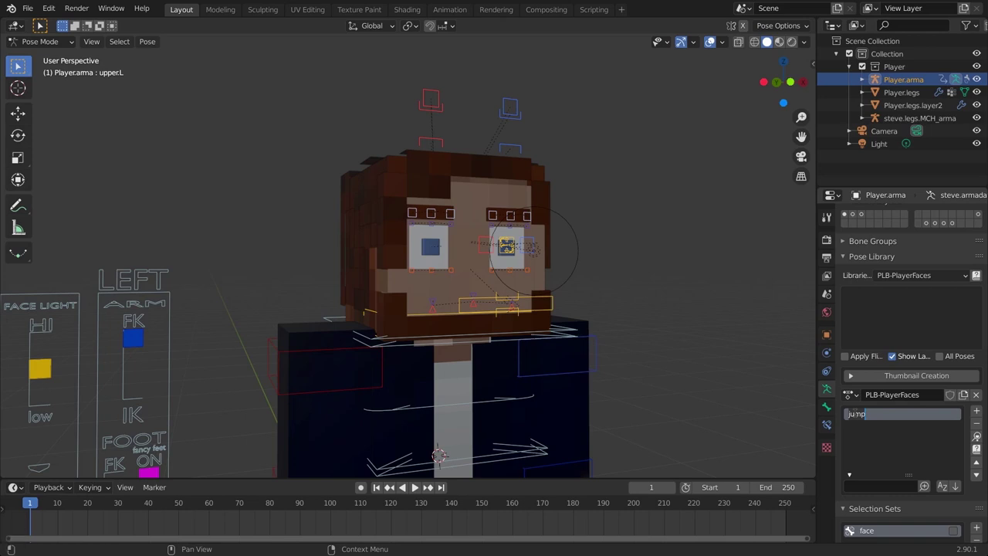
text(rest)
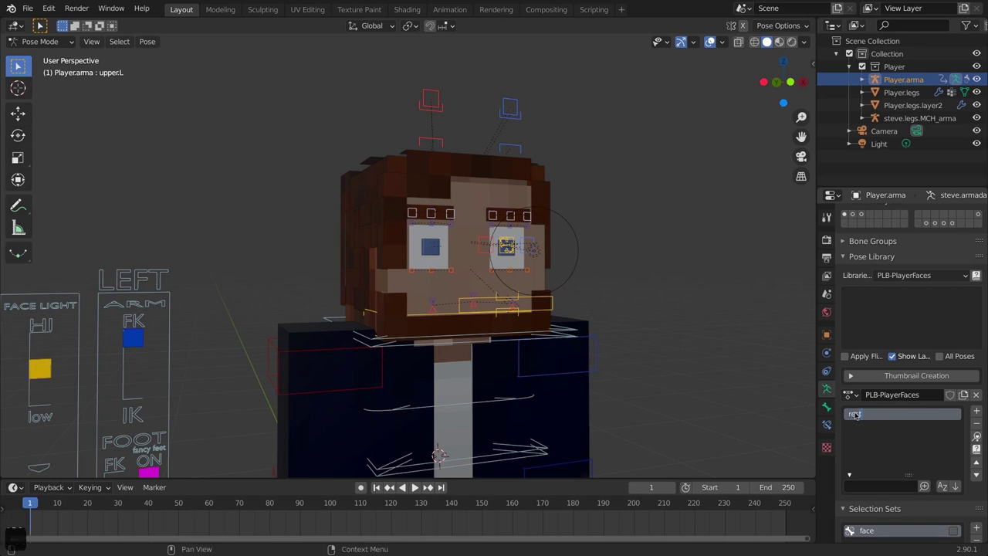
double_click(855, 415)
text(faceRest)
key(Return)
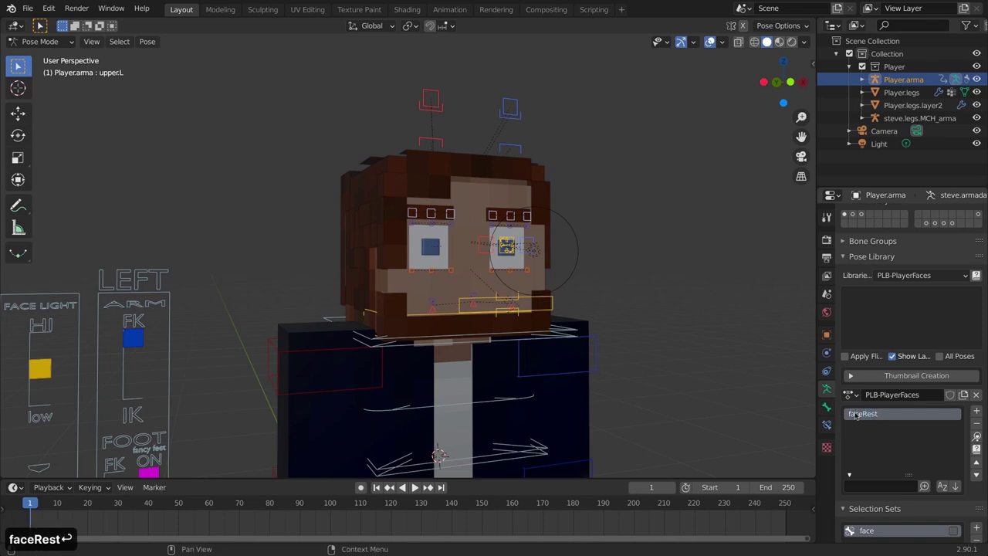
Select only the red eyebrow control bones above the head, then move them slightly down and inward and scale them for an angry brow
key(alt+a)
key(b)
drag(399, 79, 455, 158)
key(g)
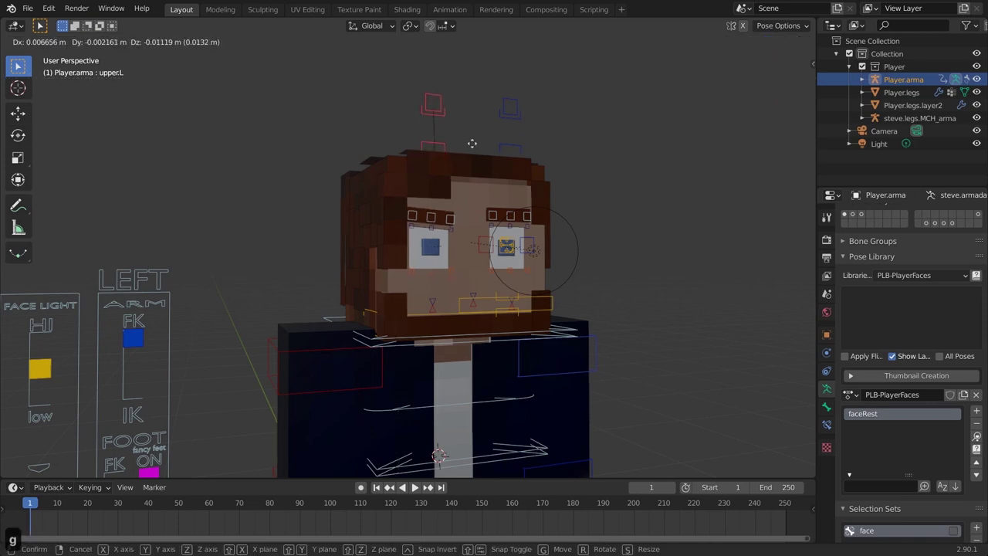
click(468, 144)
key(s)
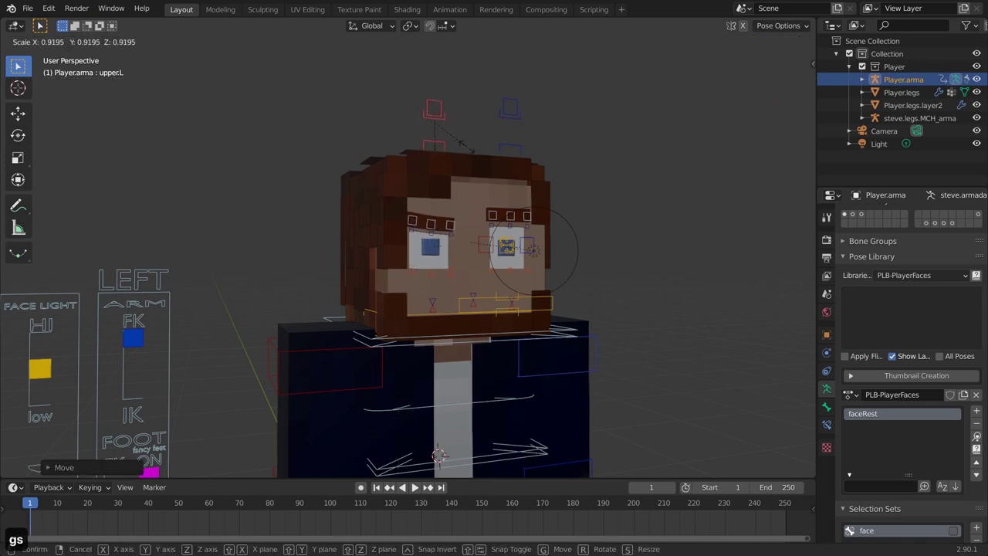
click(498, 130)
Select only the blue eyebrow control bones above the head, then move them down and inward and scale them to match the angry brow
key(alt+a)
key(b)
drag(481, 75, 545, 170)
key(g)
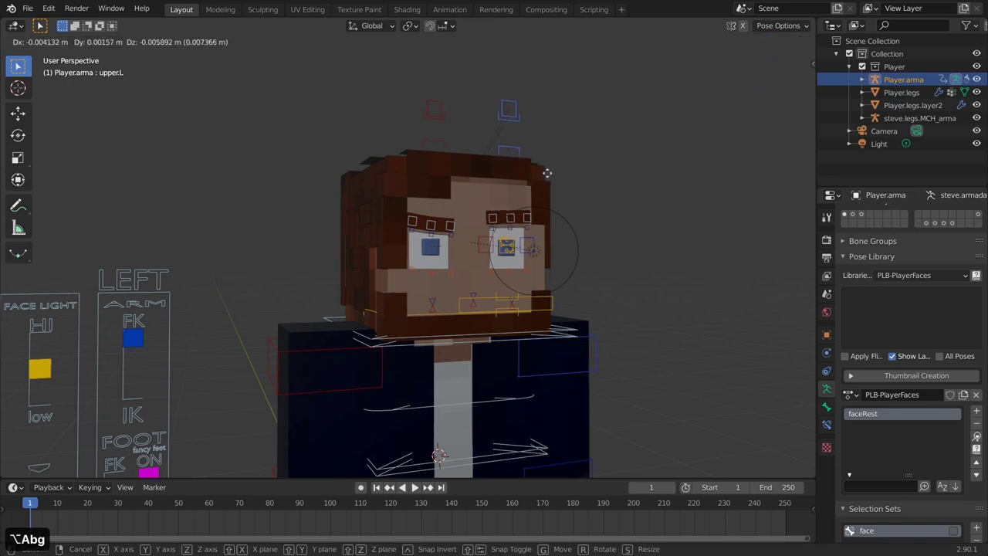
click(606, 176)
key(s)
click(595, 172)
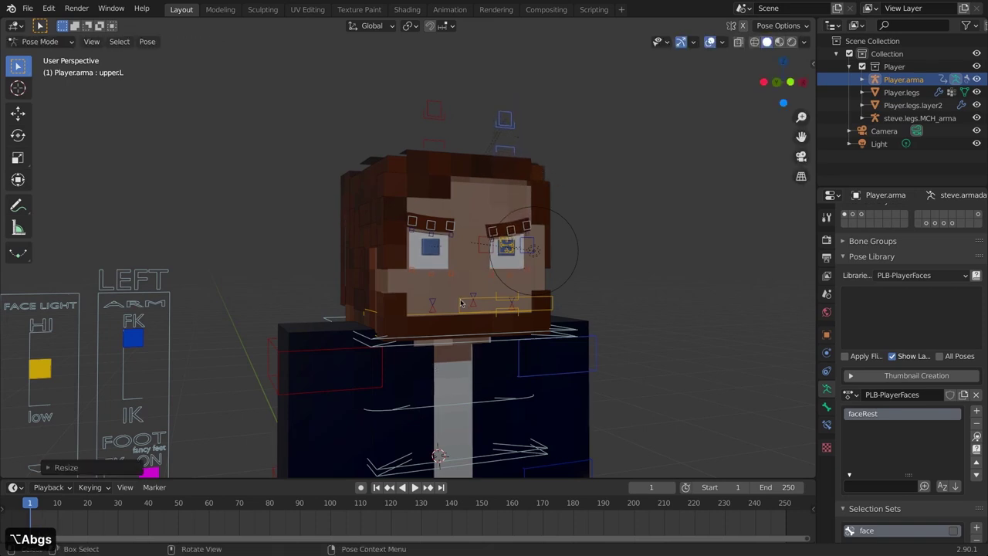
Move the mouth.cont bone downward, then rotate and scale it to form a slightly open, tilted angry mouth
click(463, 301)
key(g)
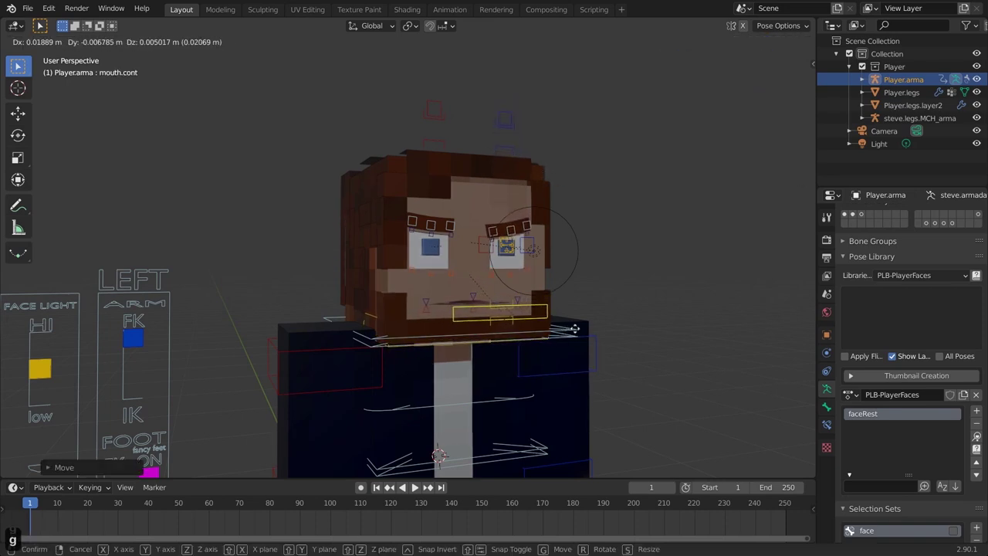
click(581, 340)
key(r)
click(576, 328)
key(s)
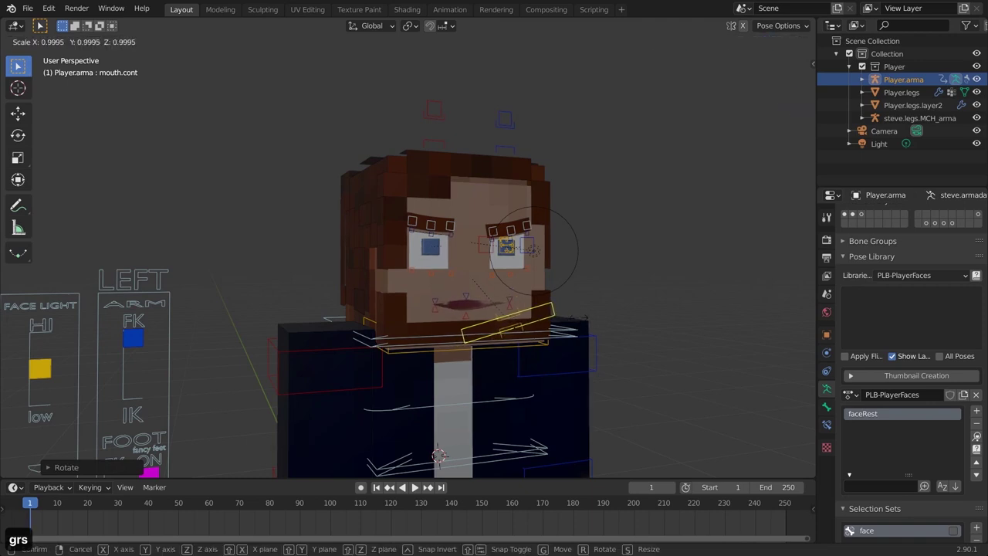
click(576, 319)
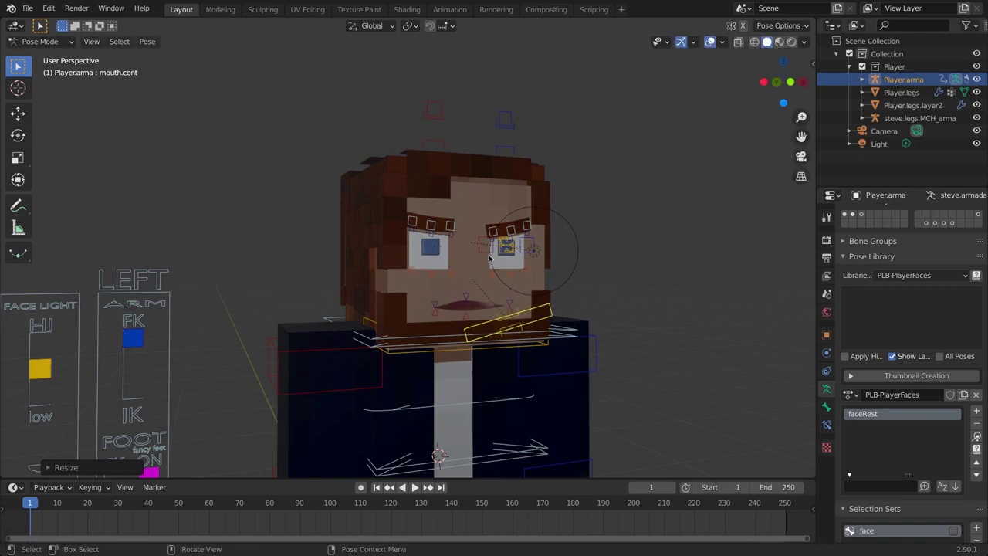
Select the face selection set's bones and add their current pose to PLB-PlayerFaces as angryFace
key(alt+a)
scroll(874, 398, down, 4)
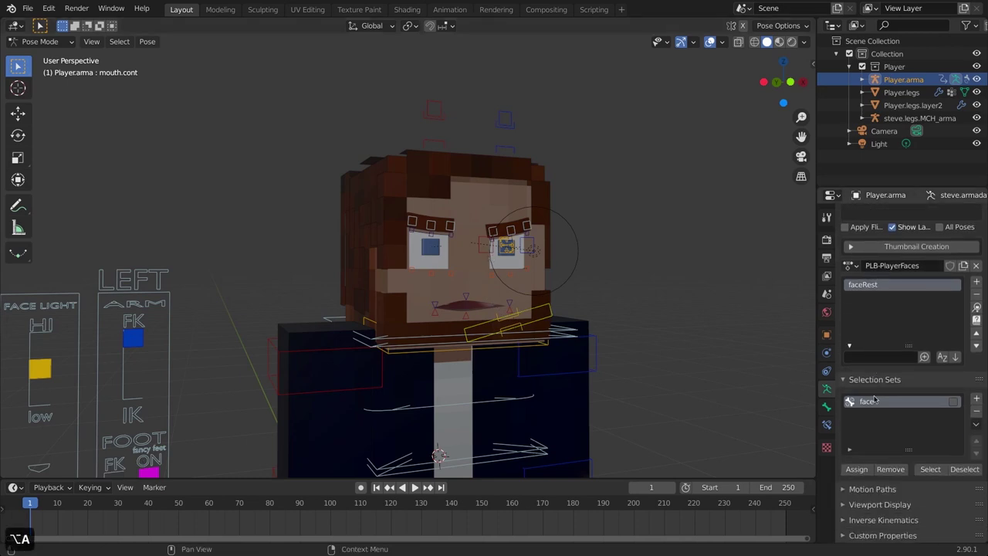
click(931, 469)
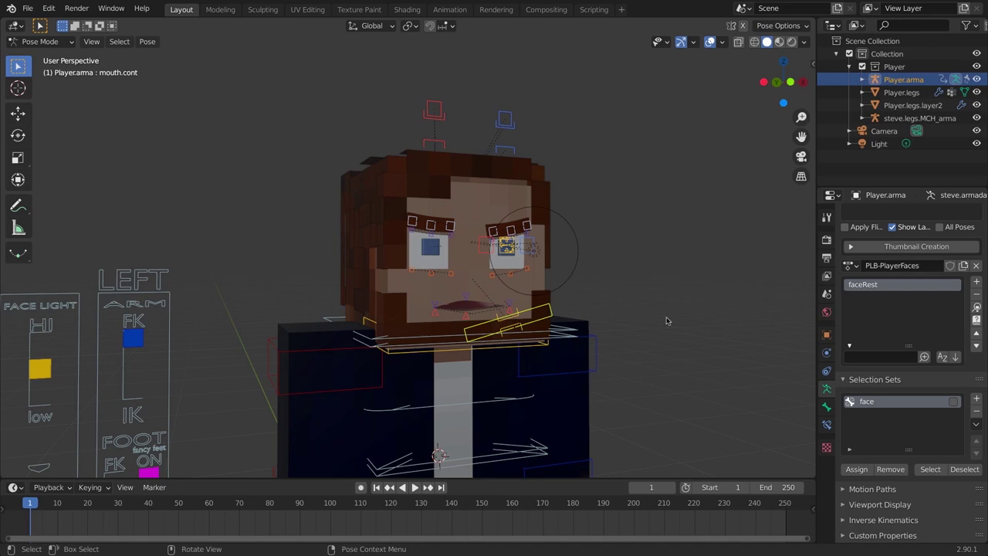
click(976, 281)
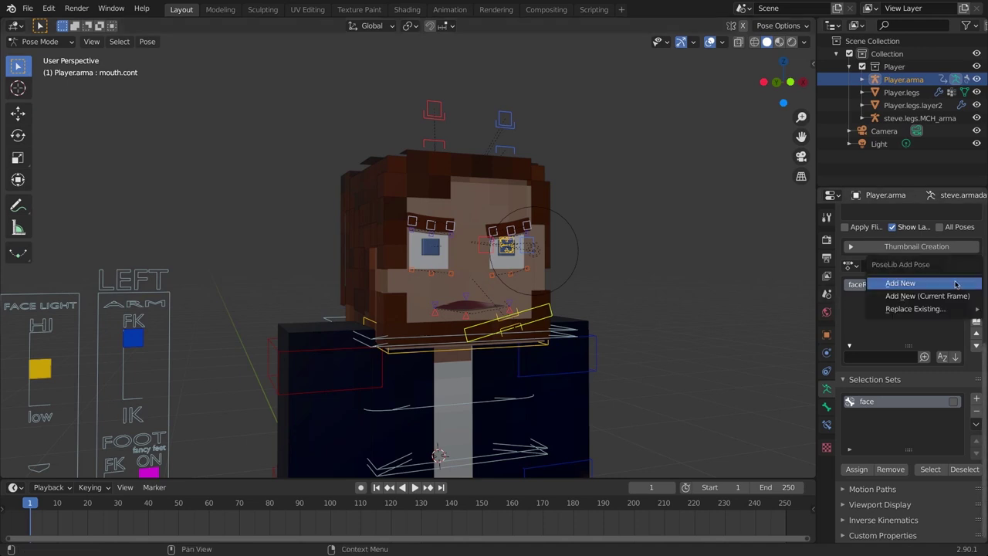
click(956, 284)
text(jump)
text(angryFace)
key(Return)
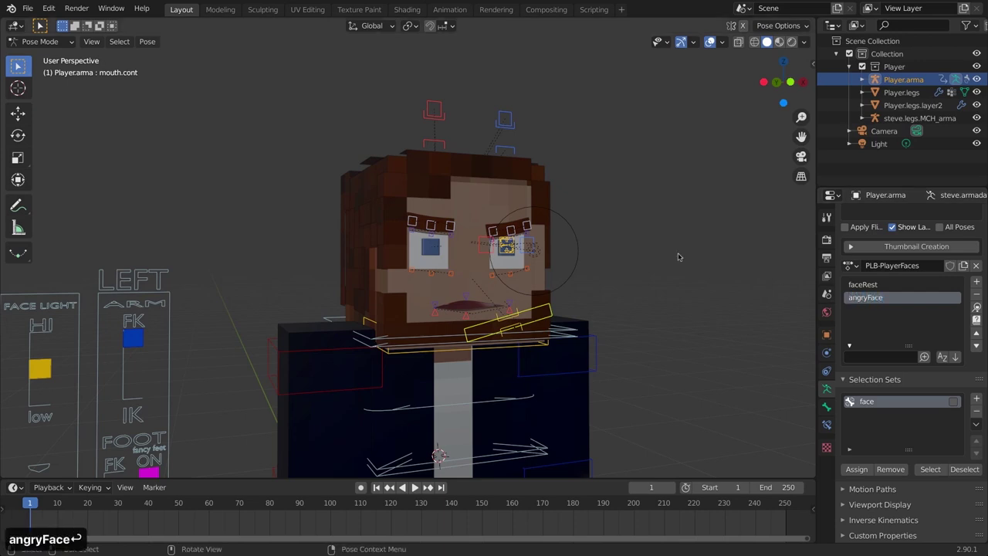
Test the face poses by applying faceRest and then angryFace to the selected face bones
middle_drag(611, 263, 571, 270)
click(885, 285)
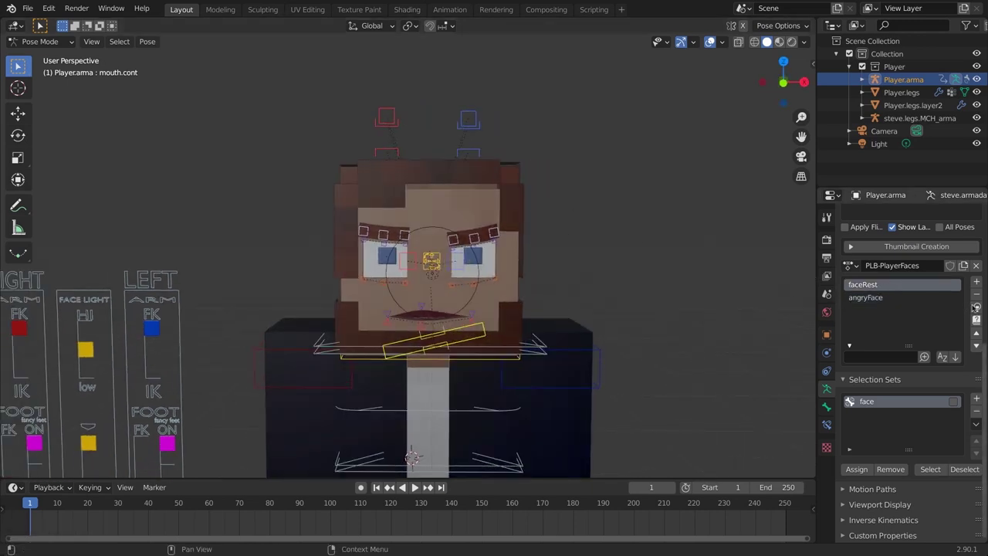
click(872, 299)
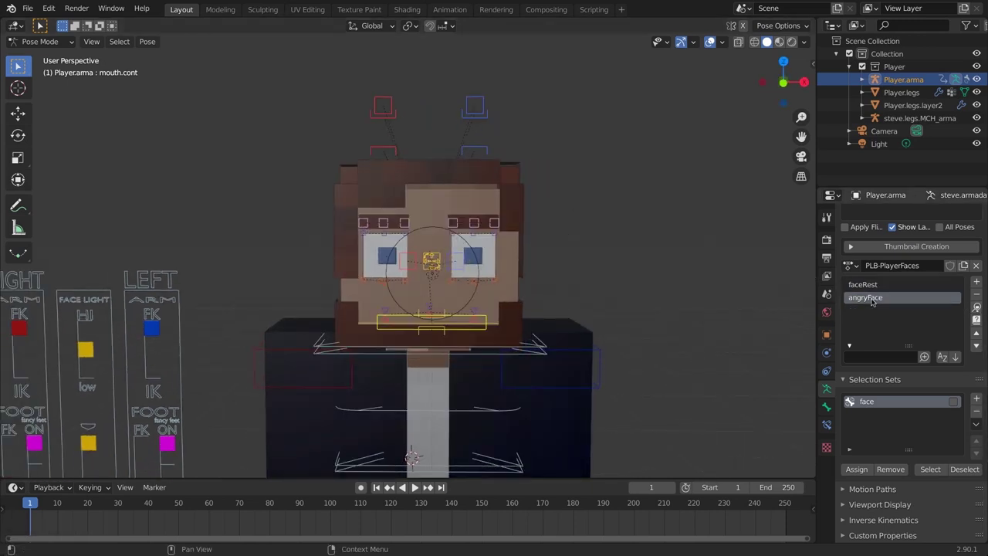
click(976, 307)
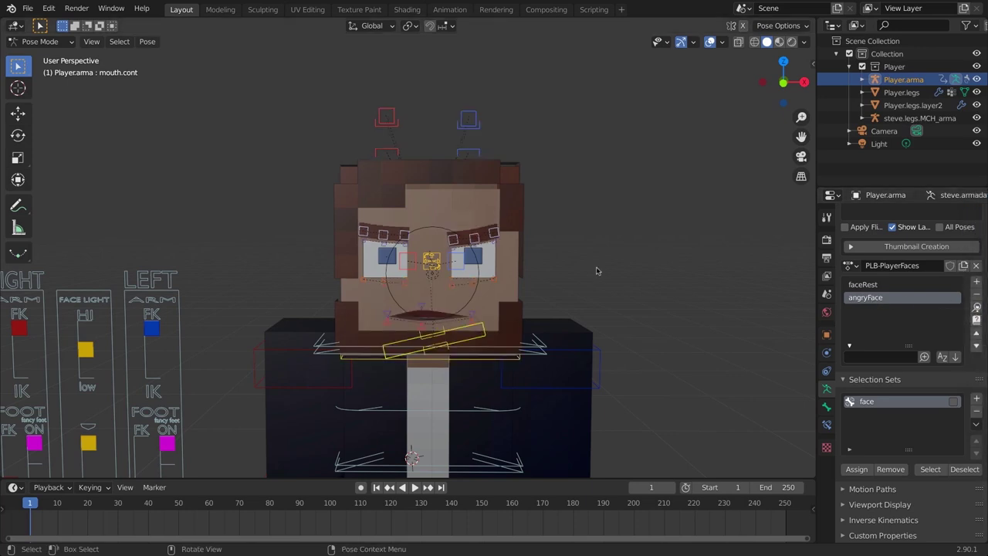
Select the MAIN bone at the character's feet and move the whole rig away from the world origin
scroll(595, 271, down, 6)
click(463, 465)
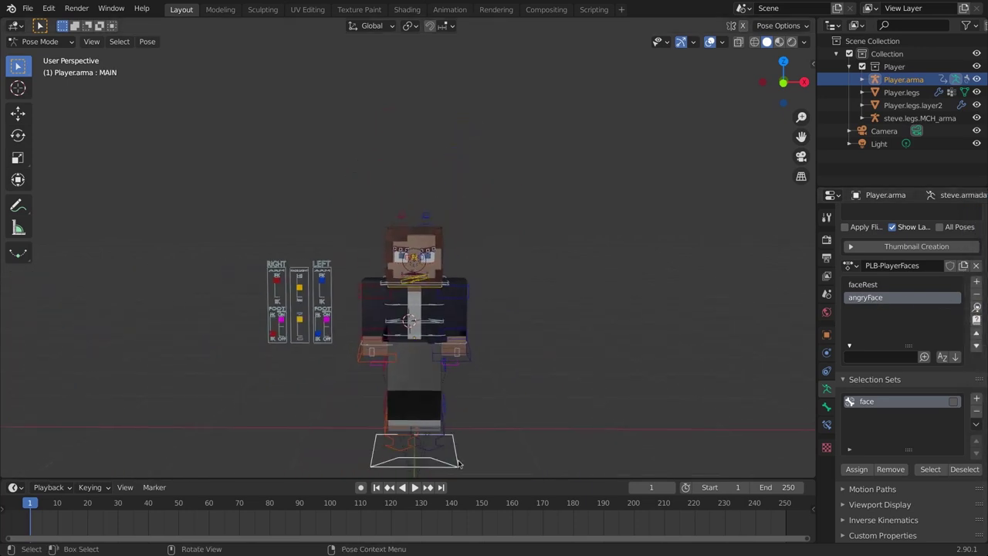
key(g)
click(322, 339)
middle_drag(322, 340, 434, 343)
Select all bones of the rig and alternate between the faceRest and angryFace poses, finishing with faceRest applied
key(a)
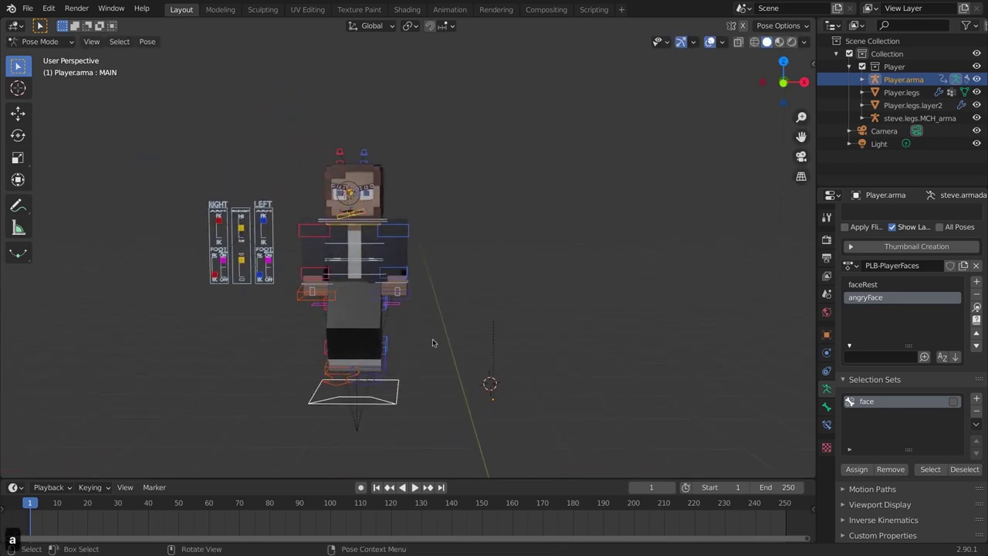
click(863, 285)
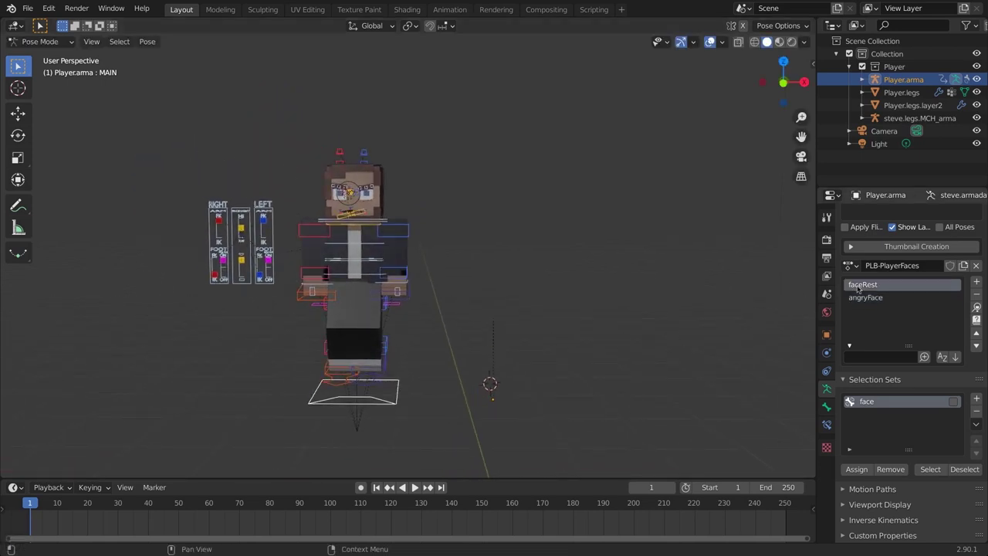
click(976, 307)
click(884, 298)
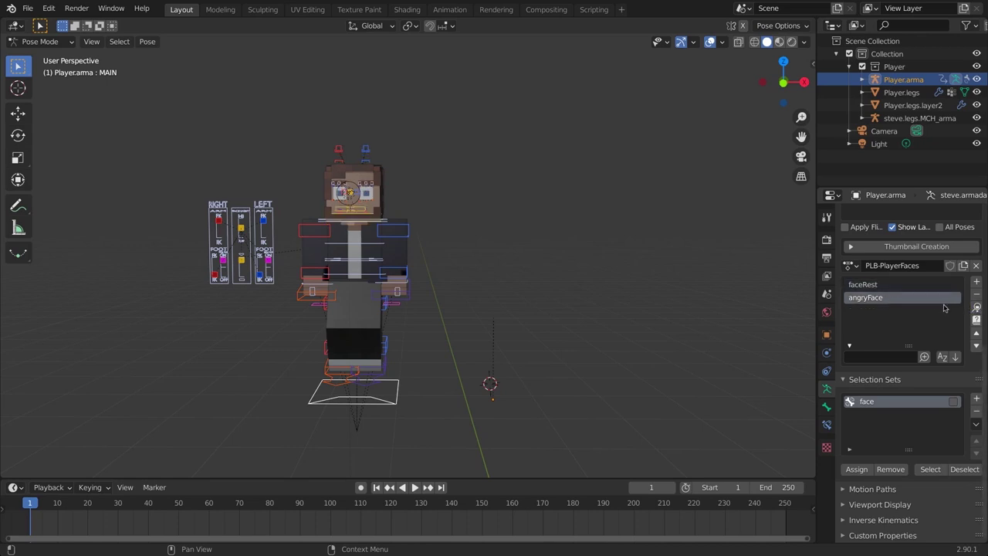
click(977, 307)
click(880, 285)
click(881, 298)
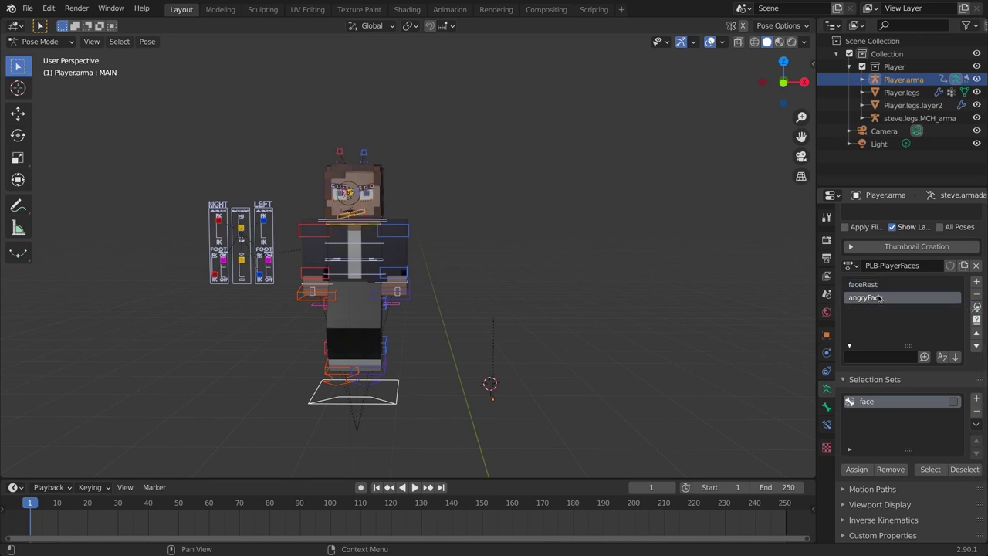
click(977, 307)
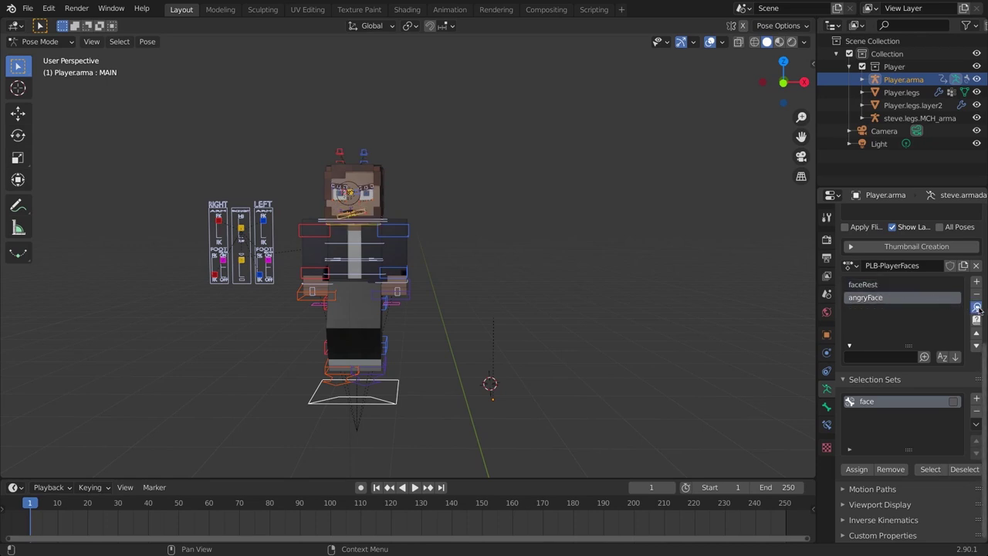
click(894, 285)
click(971, 307)
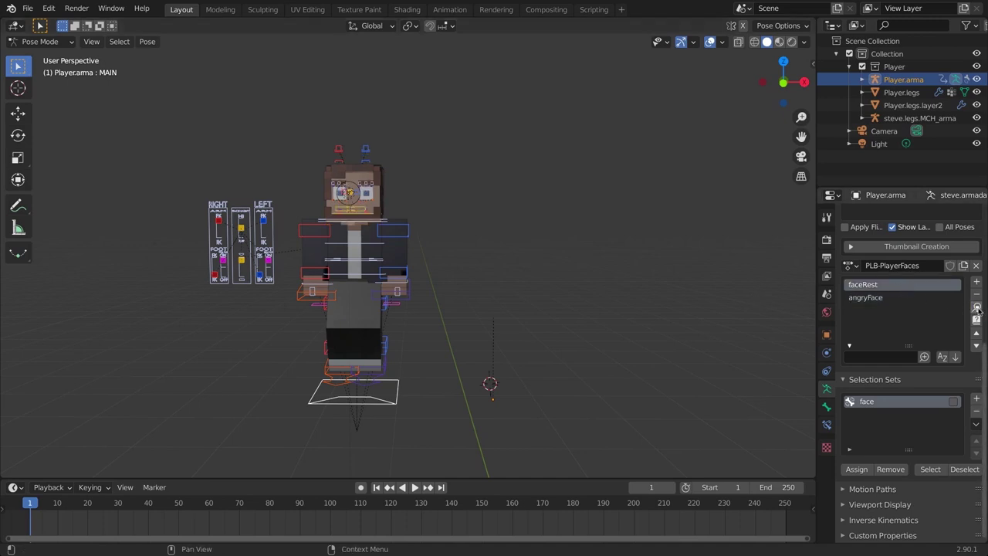
Select the MAIN bone and clear its location to return the character to the origin
click(394, 403)
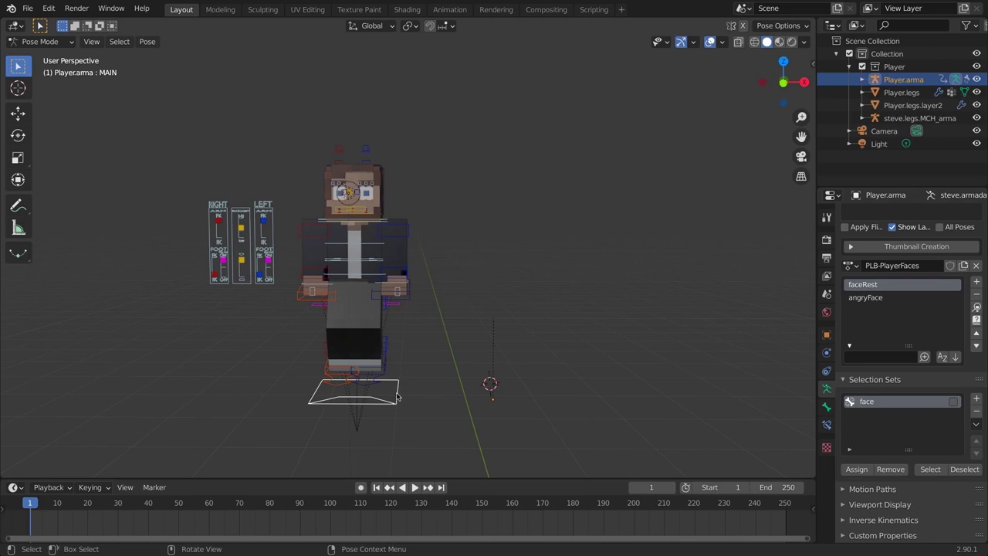
key(alt+g)
middle_drag(397, 397, 447, 311)
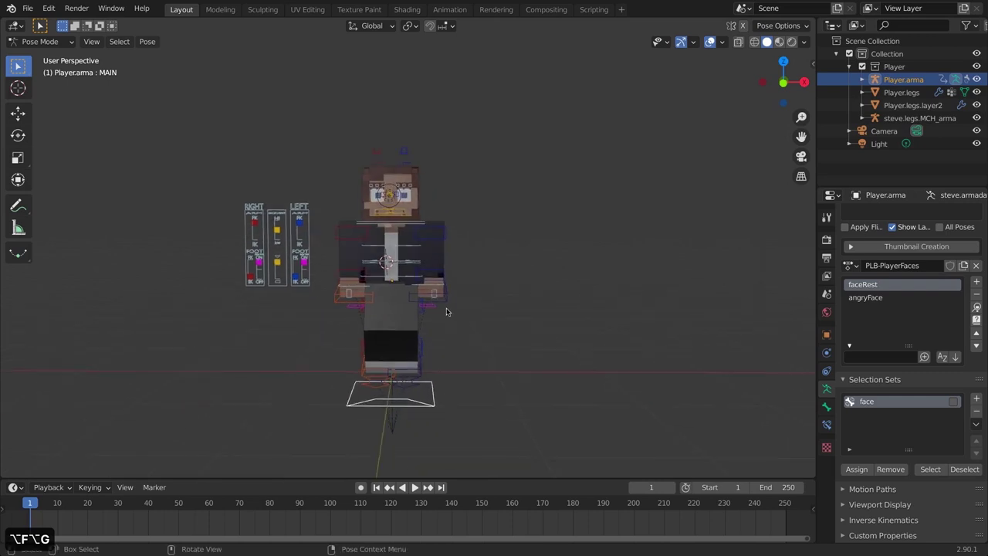
scroll(446, 311, up, 4)
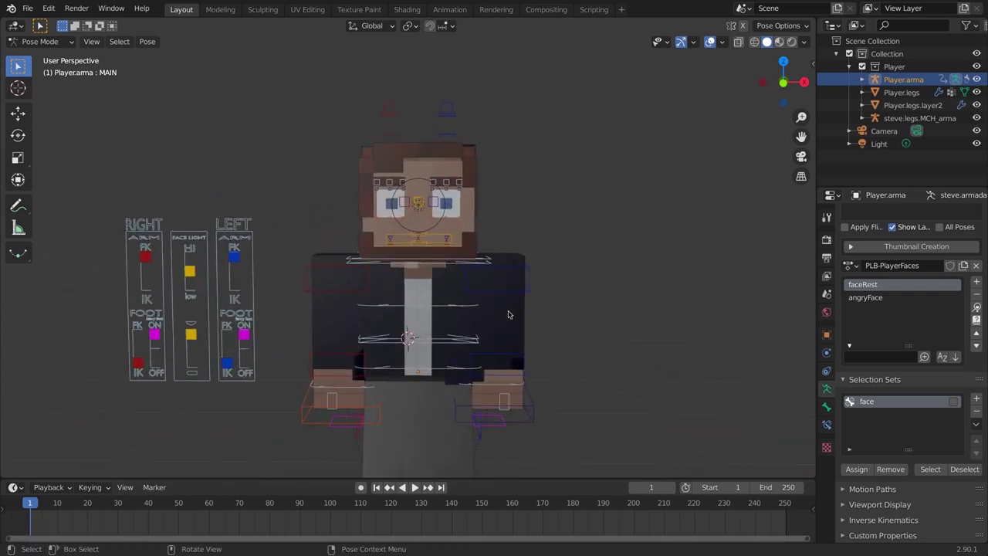
middle_drag(568, 282, 513, 270)
Show the available pose libraries in the Pose Library settings and choose PLB-PlayerFaces
scroll(920, 348, up, 5)
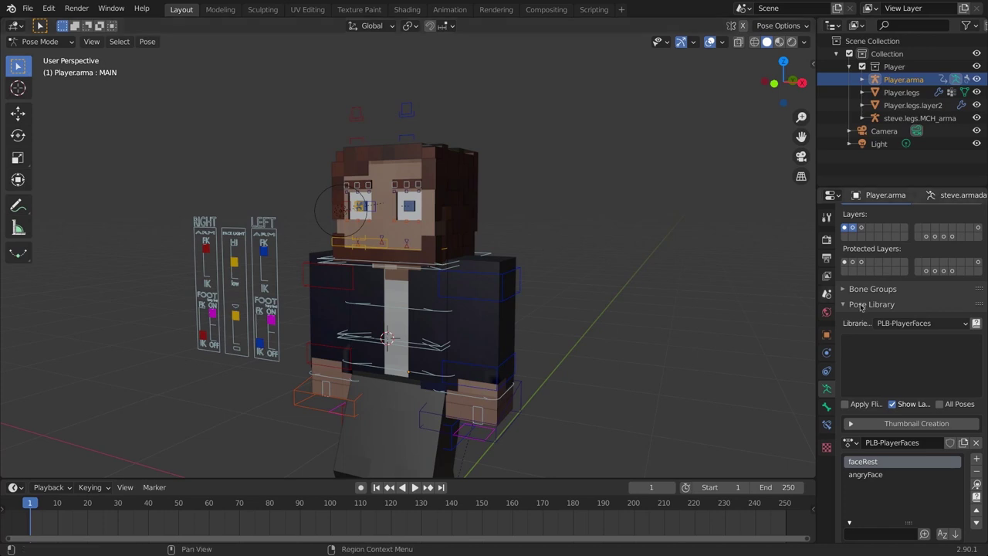
click(911, 325)
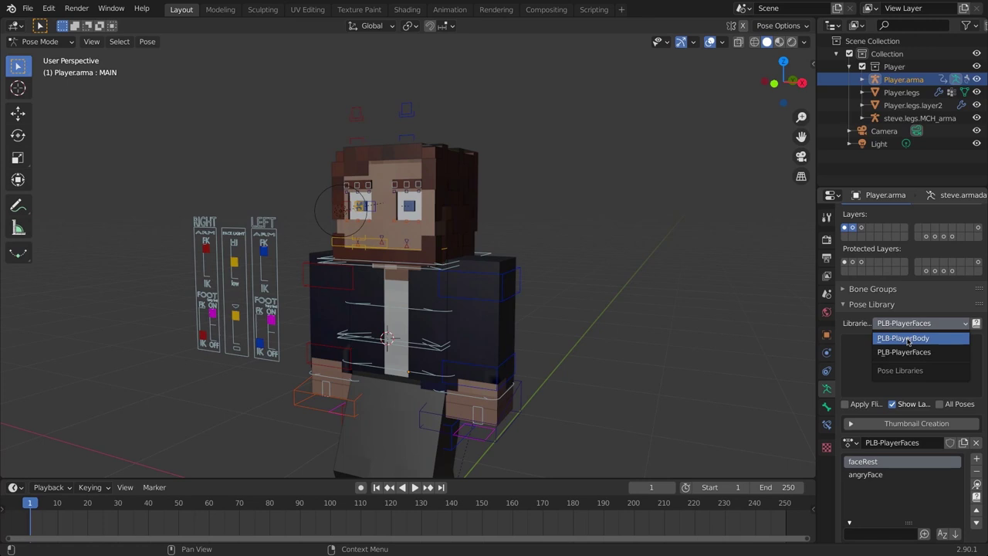
click(907, 351)
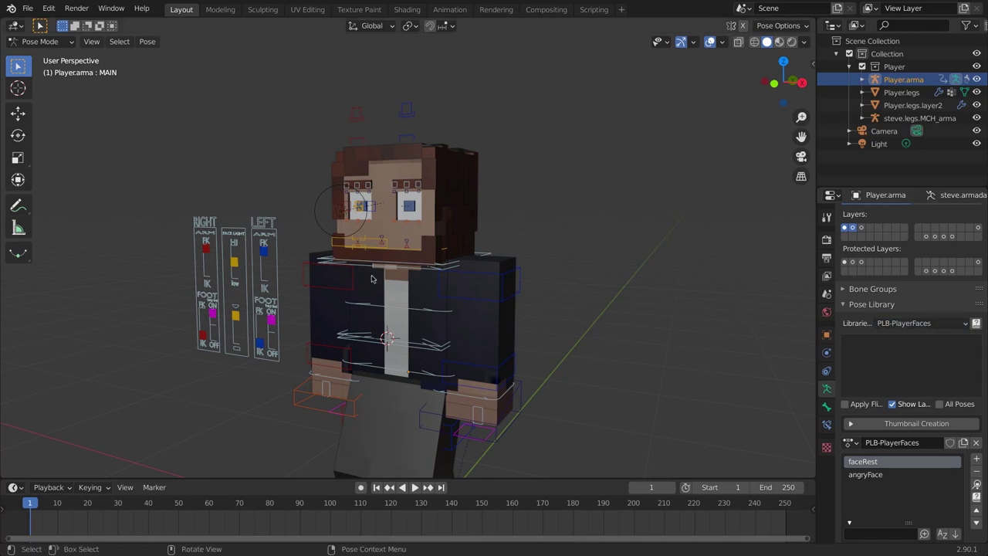
middle_drag(425, 306, 414, 199)
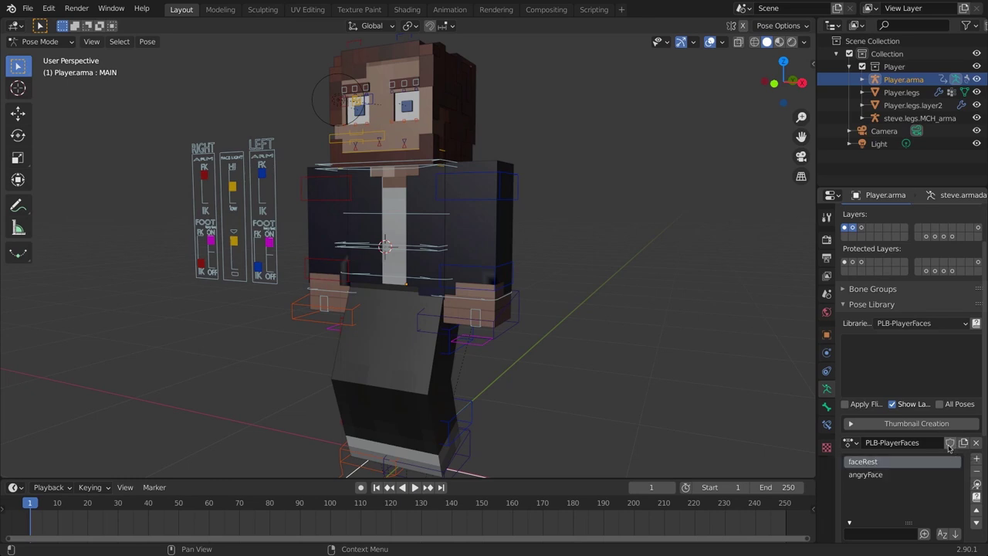
Give the PLB-PlayerFaces pose library a fake user so it is kept without users
click(951, 443)
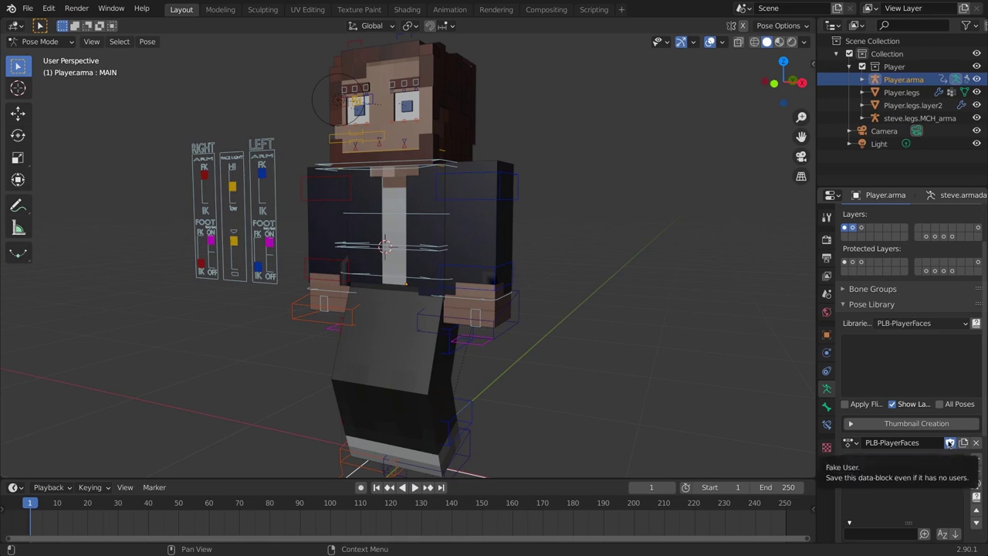
Switch from Pose Mode to Object Mode and add a new camera to the scene
key(ctrl+Tab)
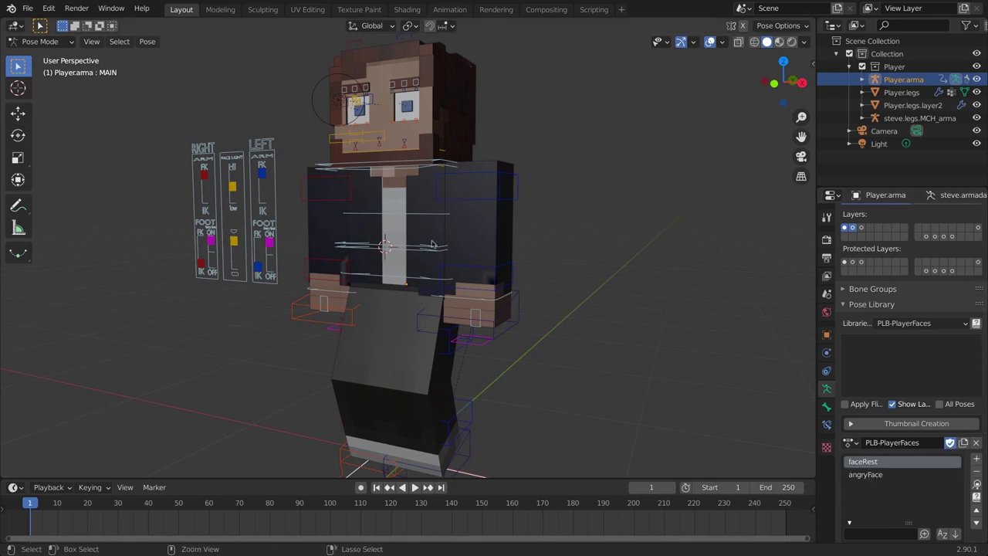
key(a)
key(shift+a)
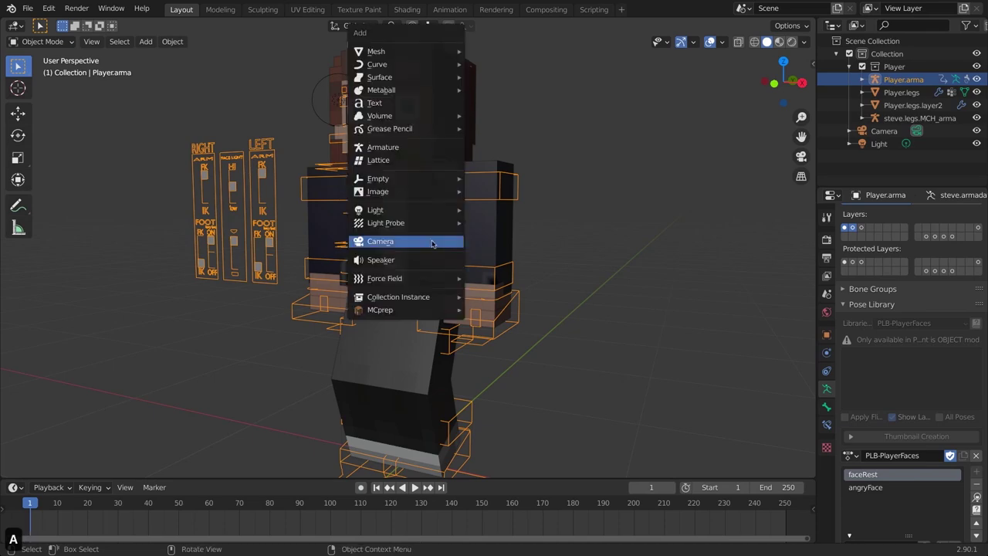
click(432, 244)
key(KP_0)
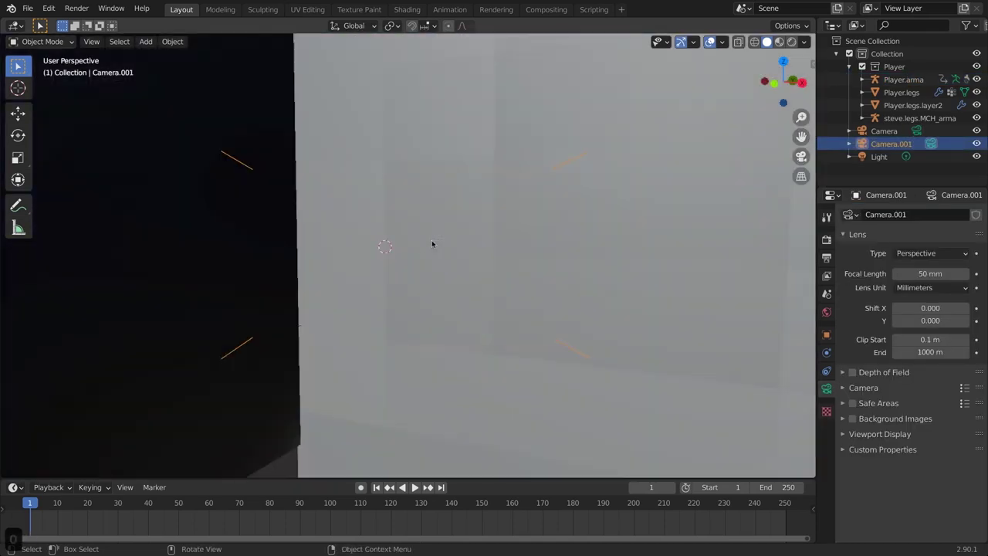
Clear the new camera's location and rotation, rotate it 90° about the X axis and look through it
key(alt+g)
key(alt+r)
text(rx90)
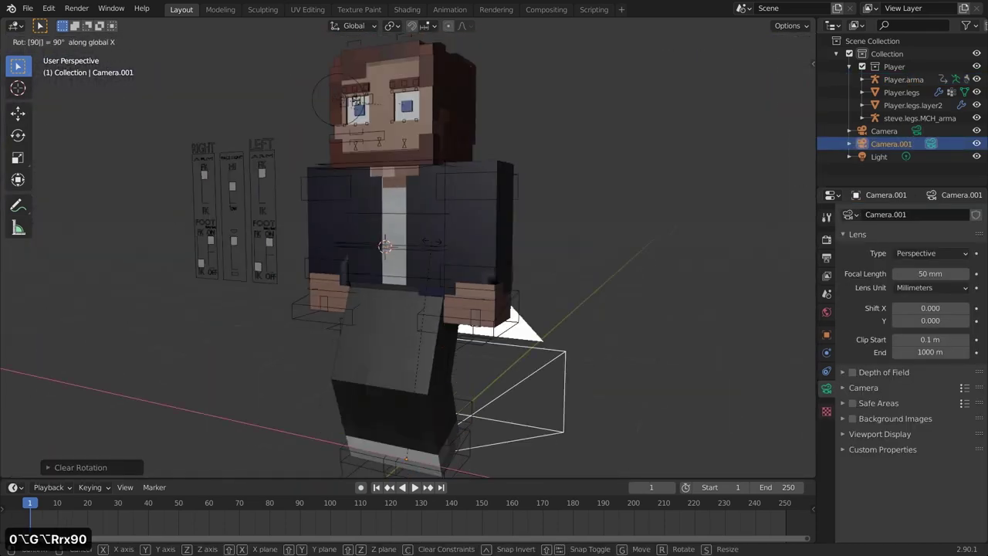
key(Return)
scroll(432, 244, down, 5)
key(KP_0)
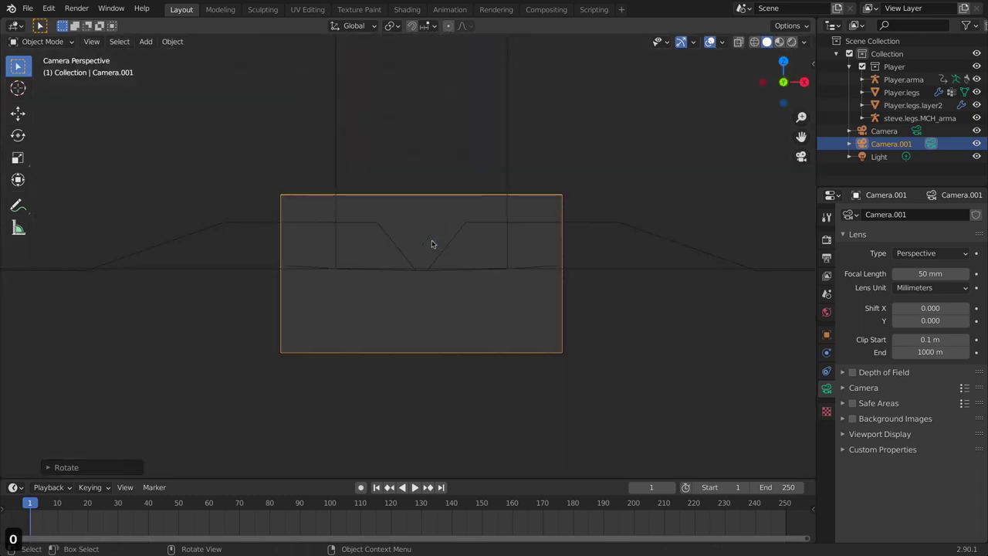
Fly the new camera up and back until the character's face is framed from the front
key(g)
right_click(432, 241)
key(shift+grave)
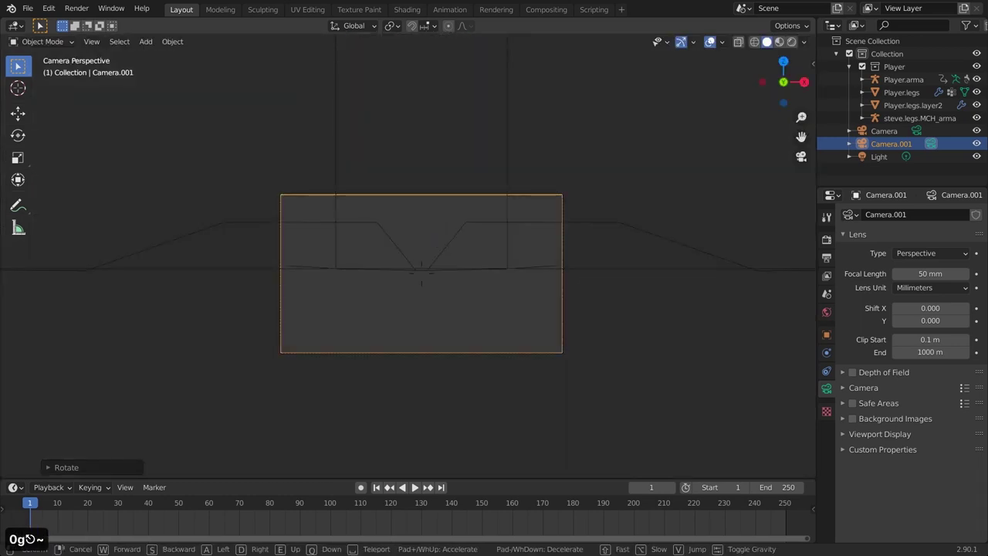
key(e)
key(s)
key(w)
key(s)
key(e)
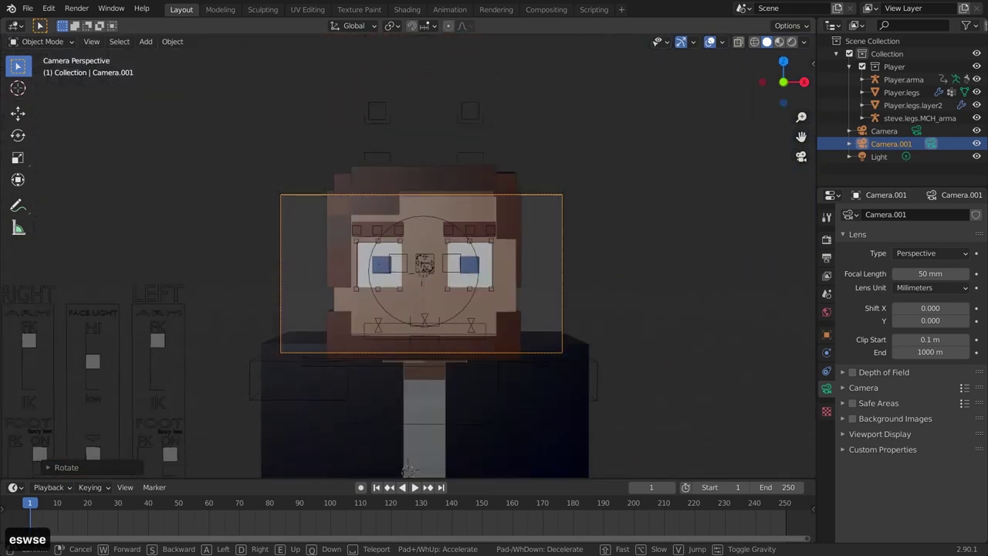
key(s)
click(410, 448)
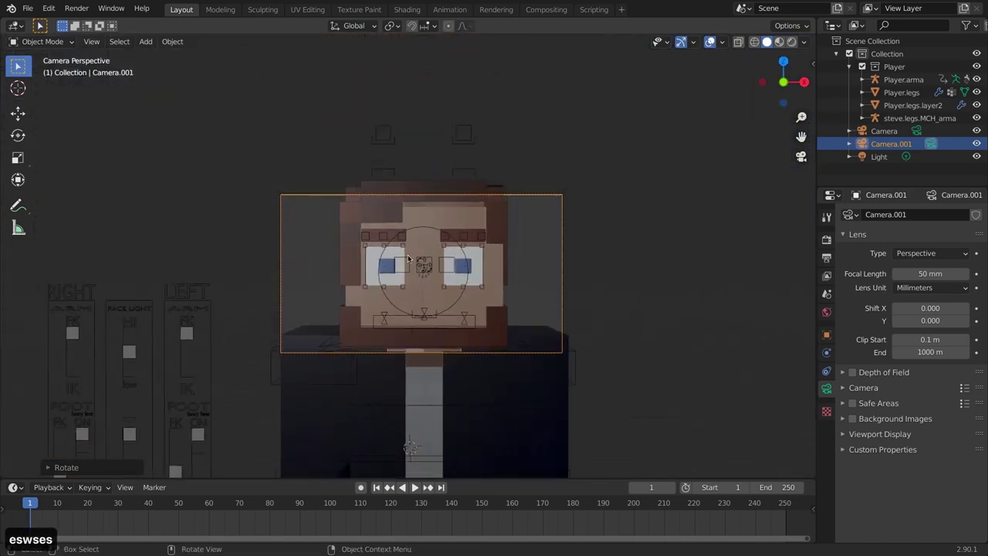
Set the output resolution to 512 px by 512 px for square thumbnails
click(827, 241)
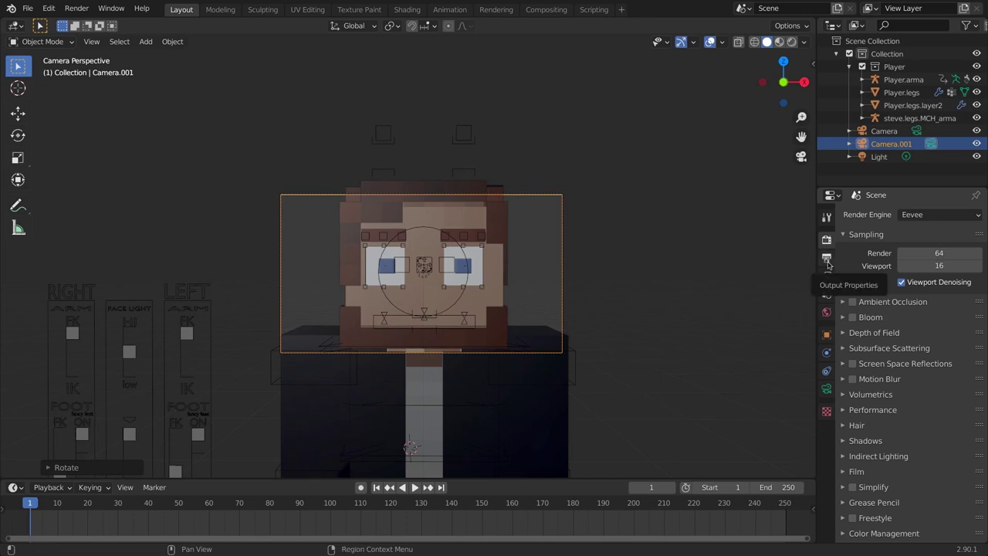
click(827, 260)
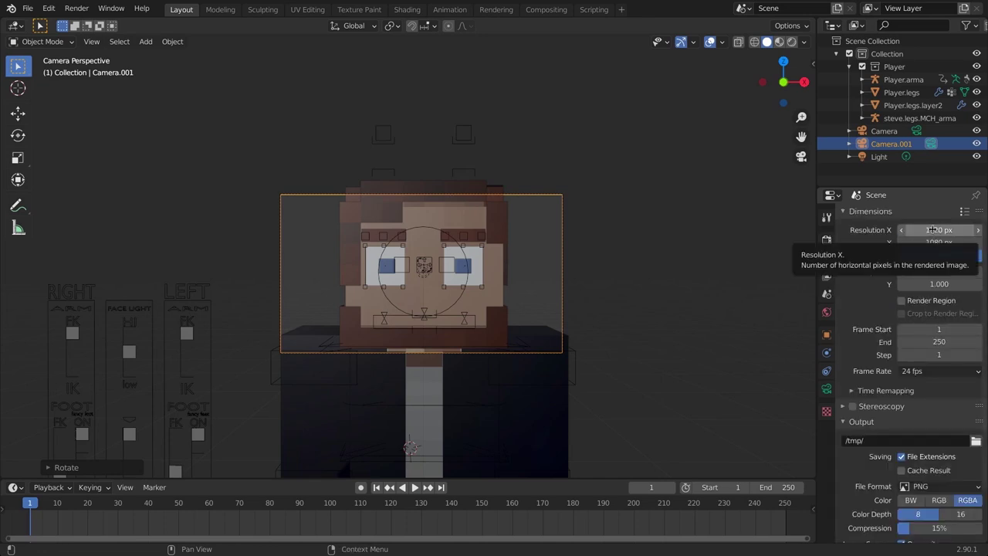
click(933, 229)
text(512)
key(Tab)
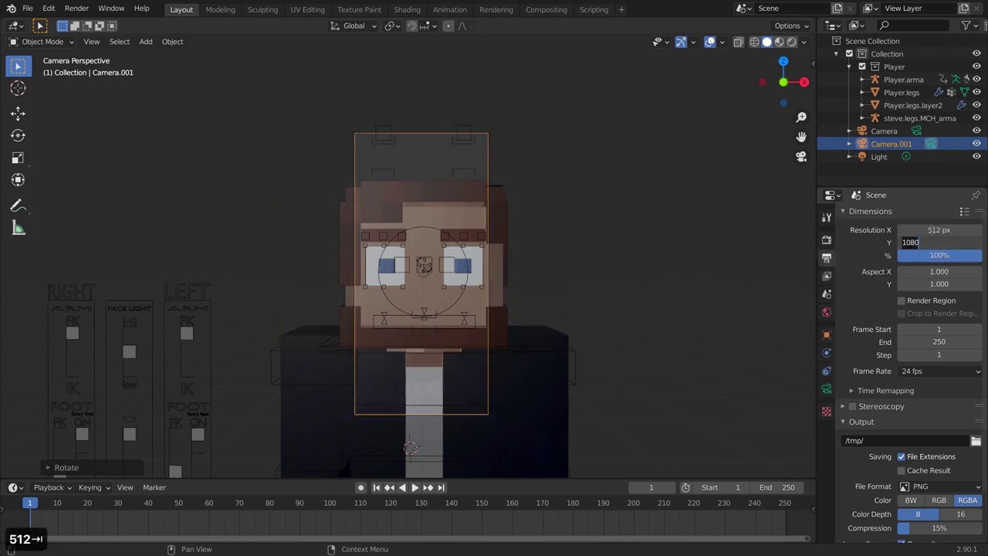
text(512)
key(Return)
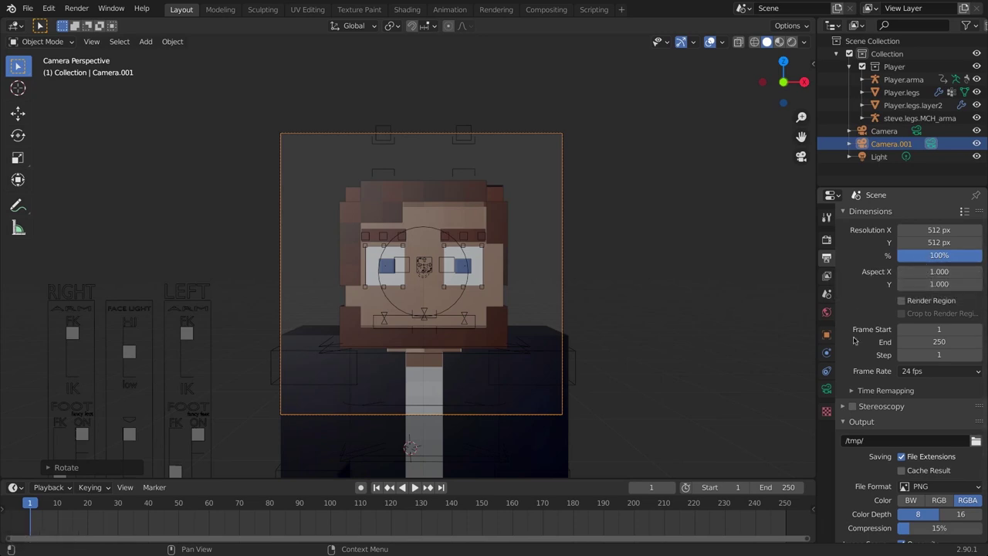
Move the camera closer along its local Z axis and raise it along global Z to centre the head in the frame
click(826, 390)
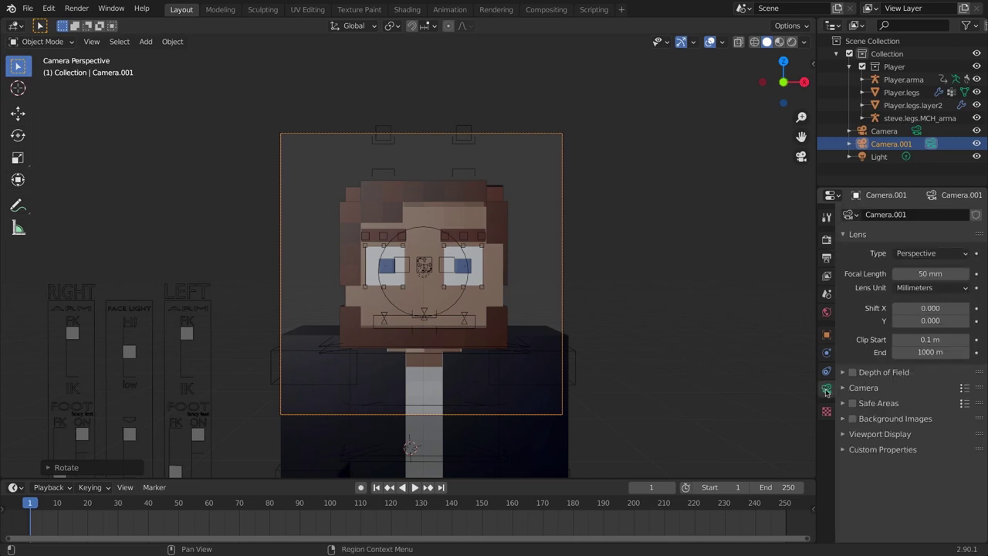
key(g)
key(z)
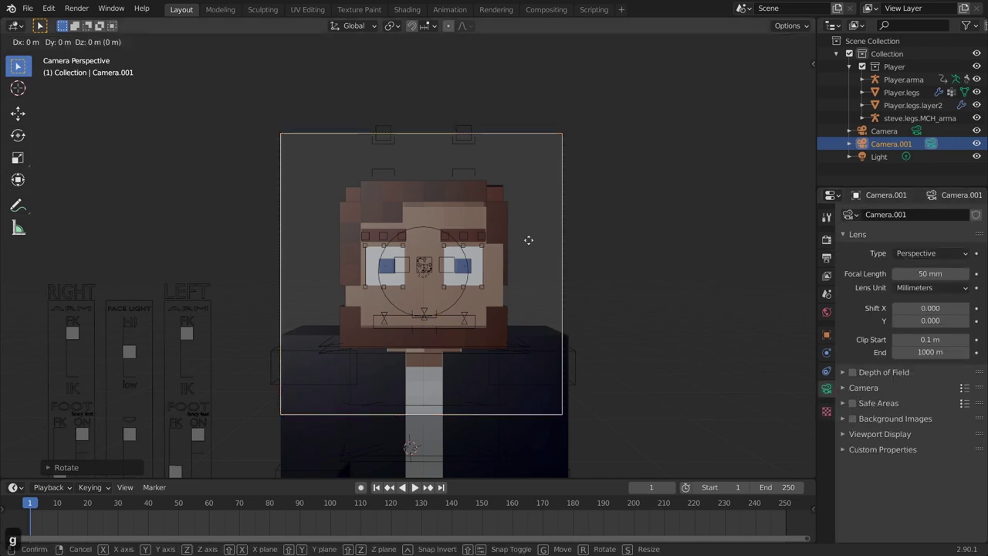
key(z)
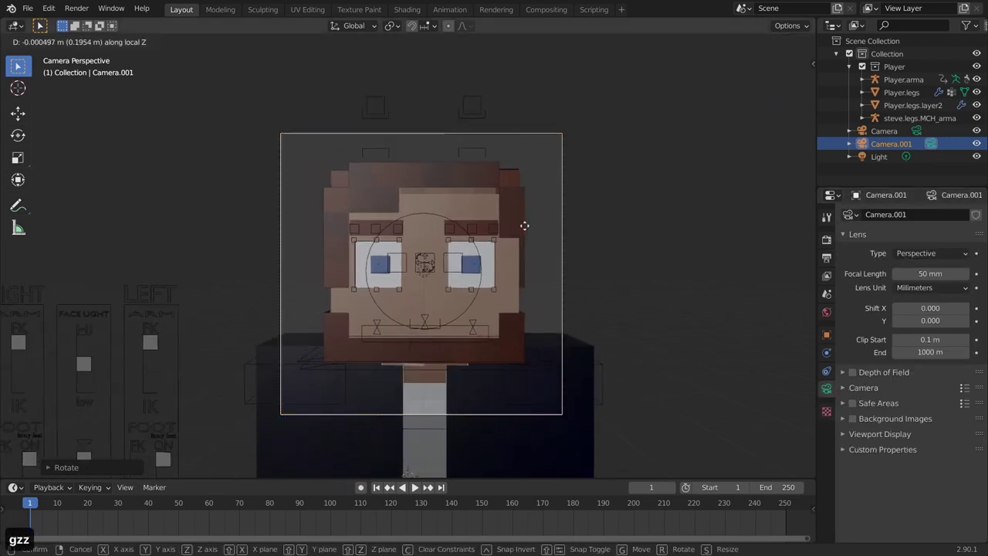
click(524, 222)
key(g)
key(z)
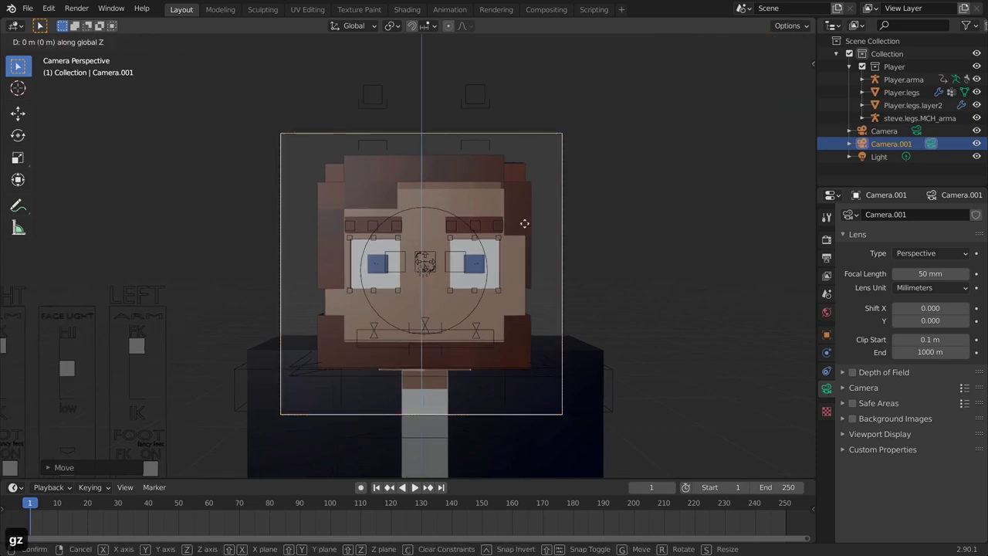
click(524, 225)
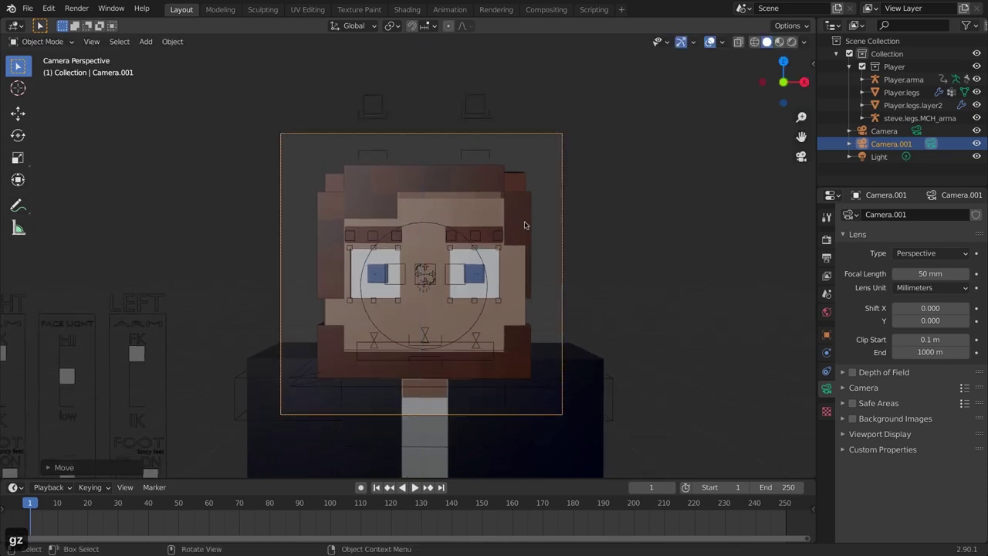
Rename the new camera object to poselib.face
key(F2)
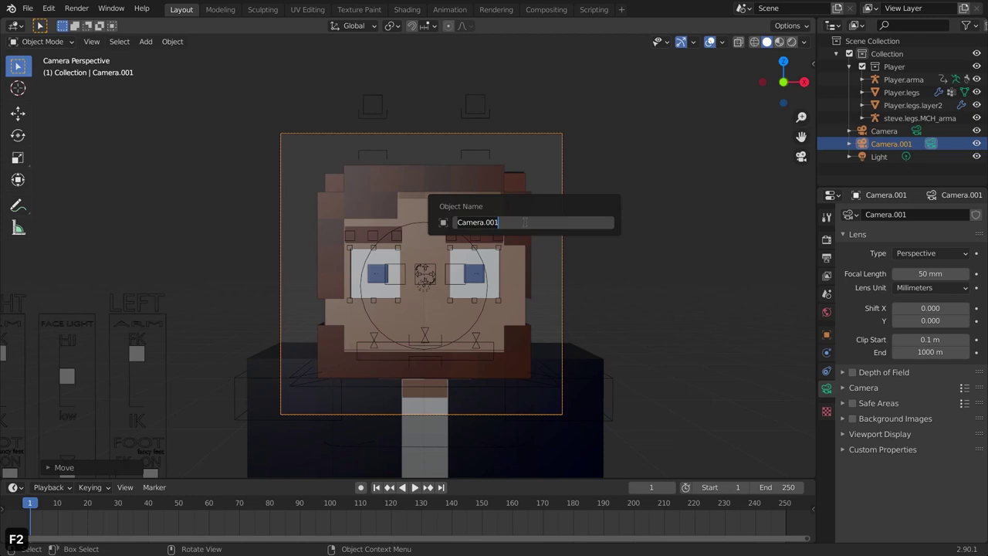
text(poselib.)
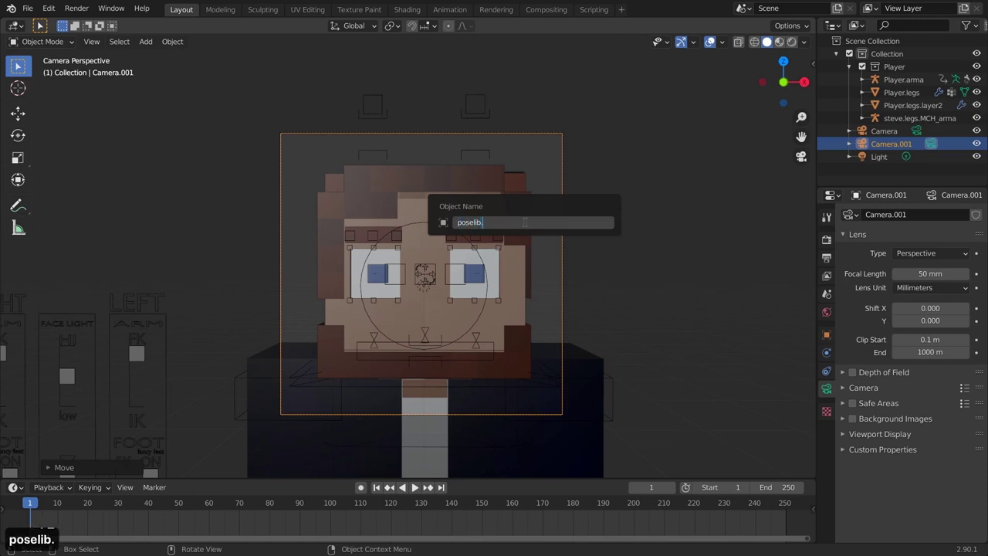
text(face)
key(Return)
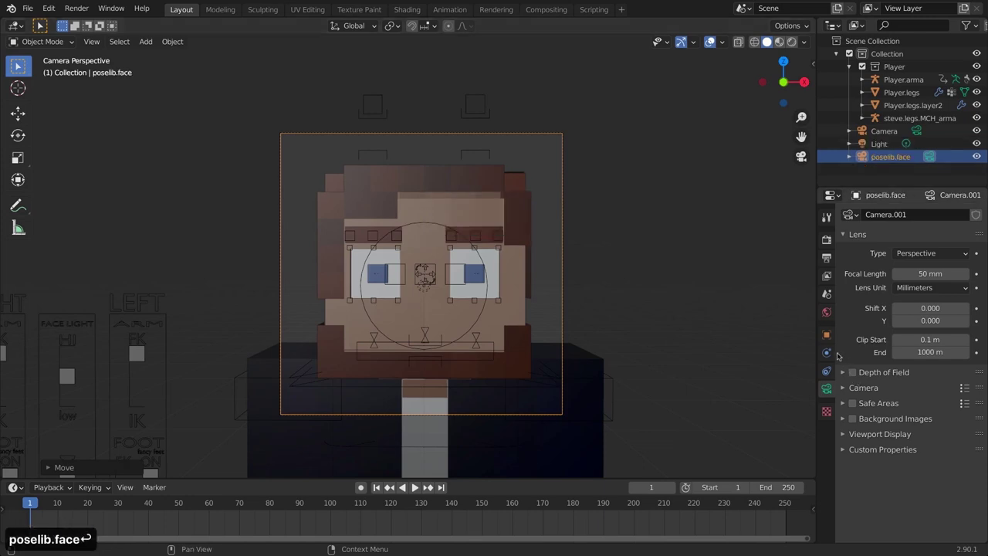
Preview the camera view with the viewport overlays hidden, and turn the overlays back on
click(614, 381)
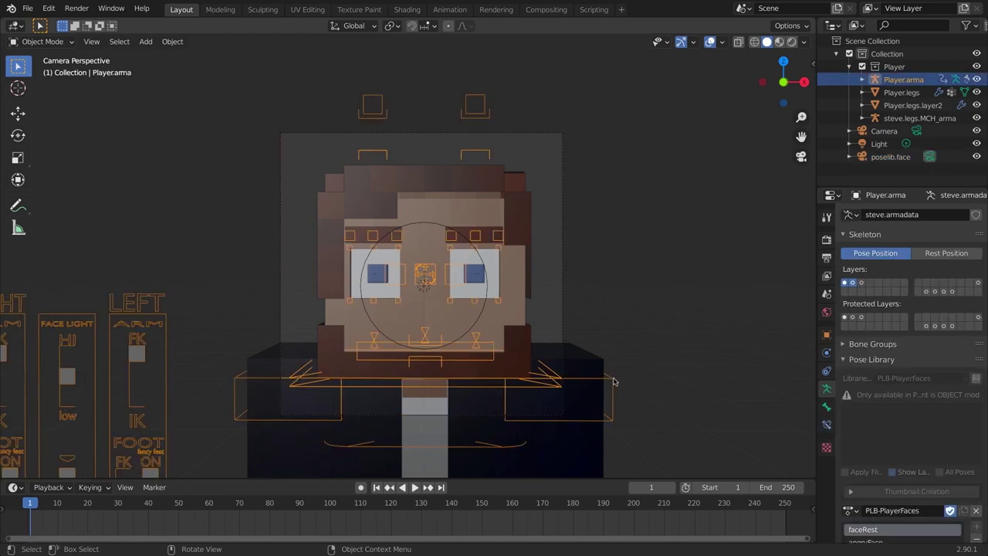
click(564, 257)
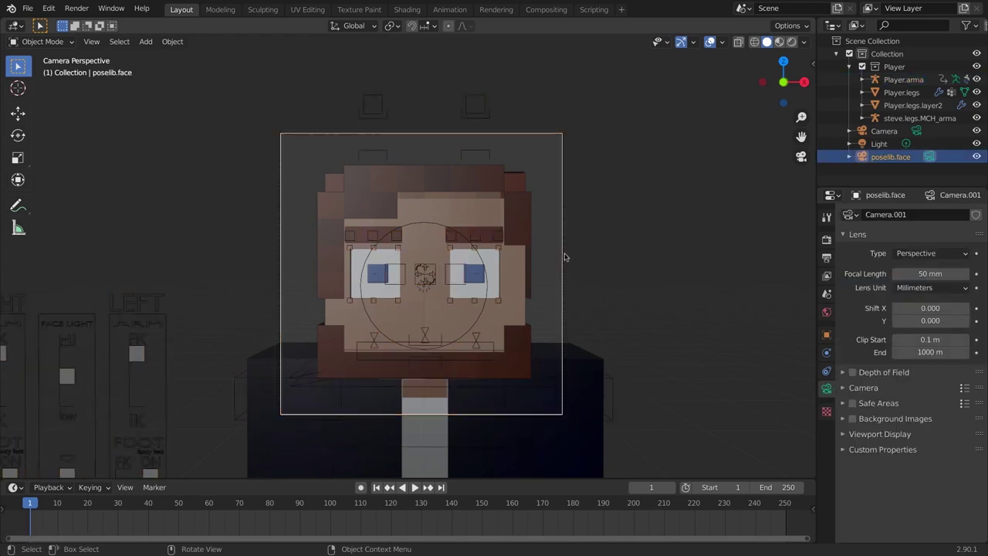
click(681, 42)
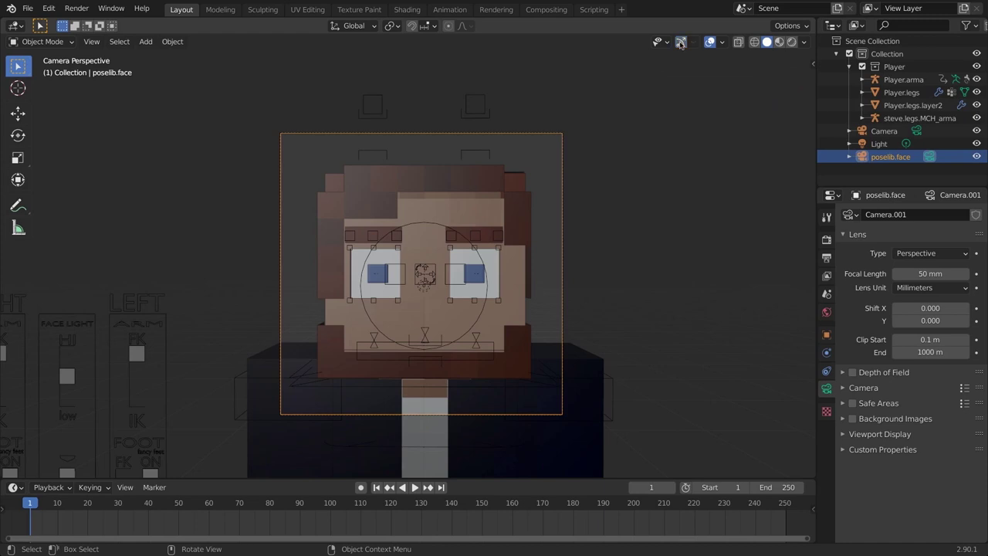
click(681, 42)
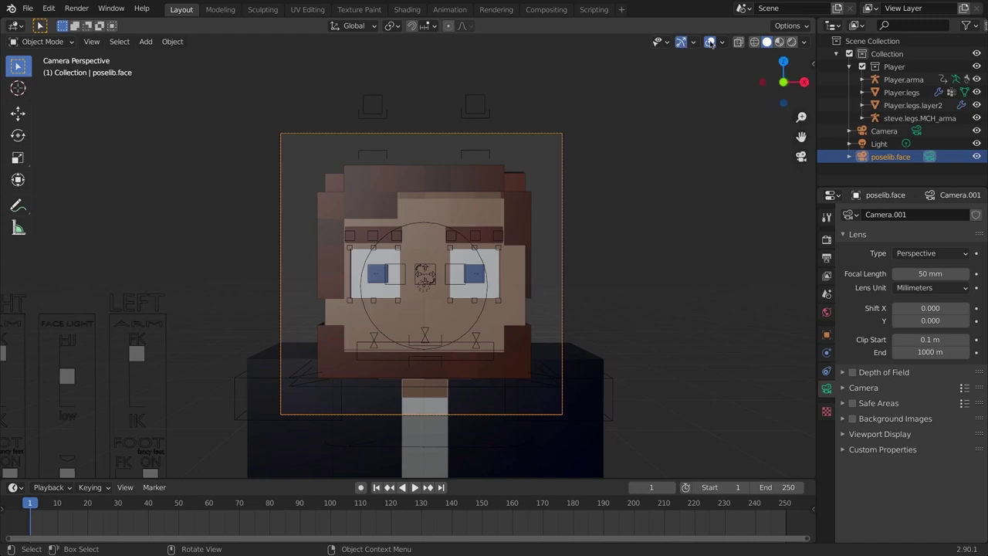
click(711, 43)
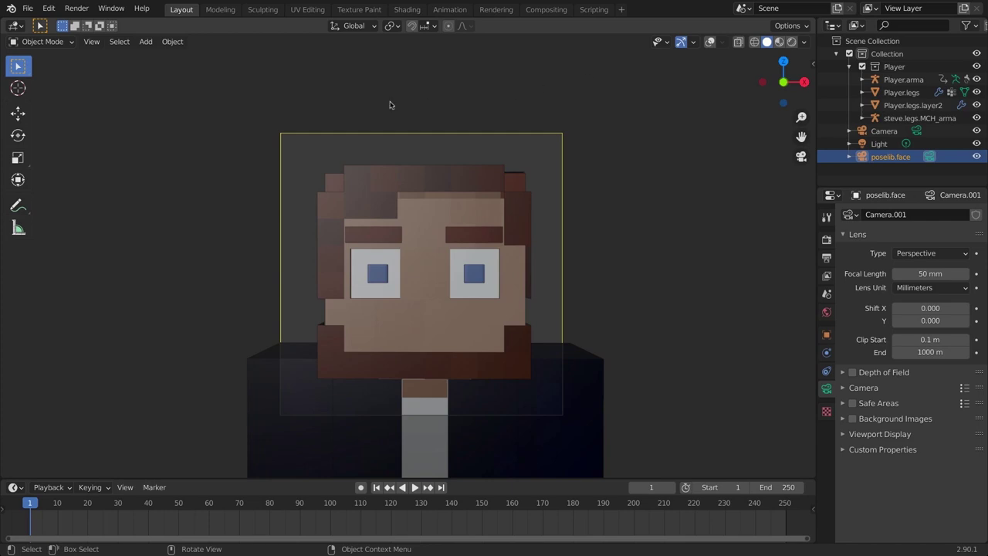
click(91, 42)
key(shift+alt+z)
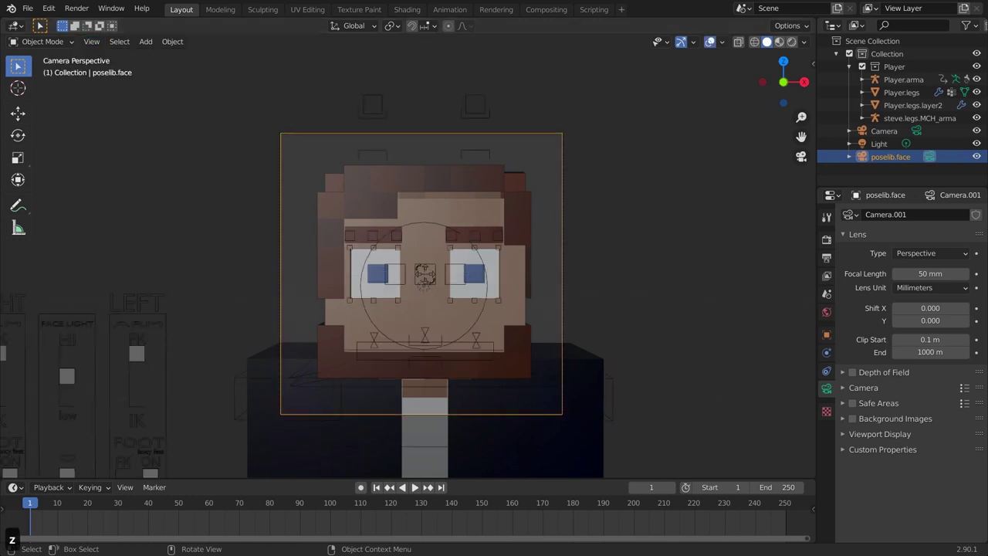
Select Player.arma, switch to Pose Mode and select the bones of the face selection set
click(400, 229)
click(374, 151)
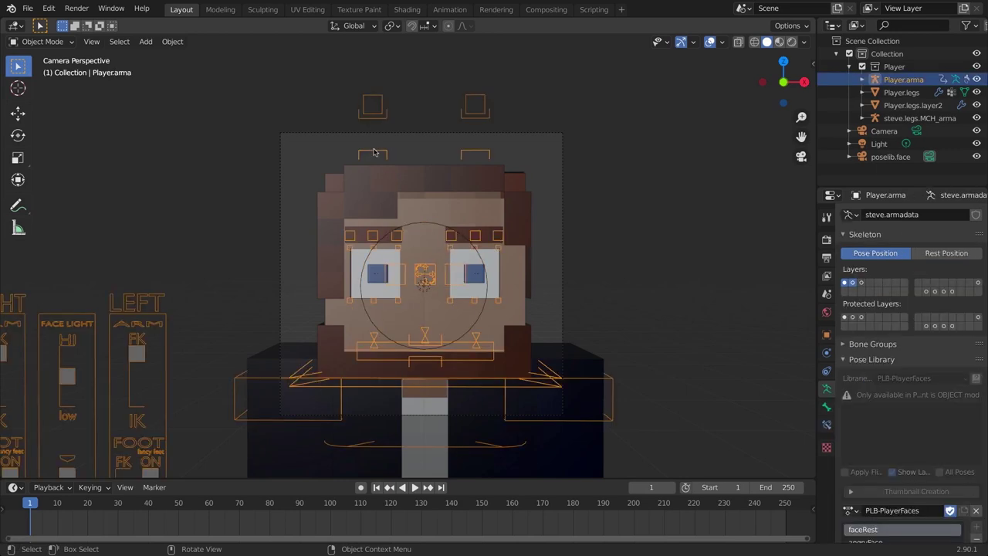
key(ctrl+Tab)
key(a)
key(alt+a)
scroll(975, 461, down, 3)
scroll(975, 461, down, 5)
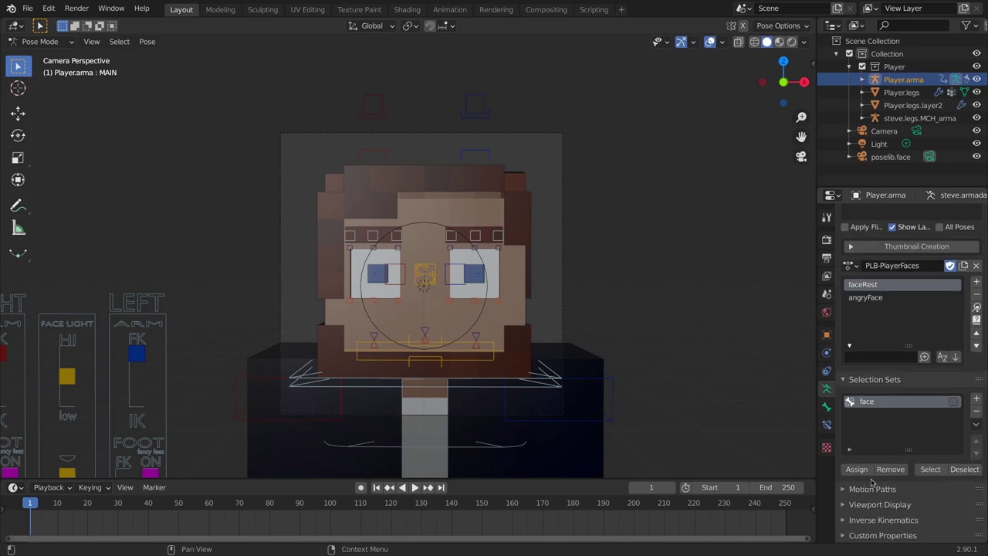
click(941, 469)
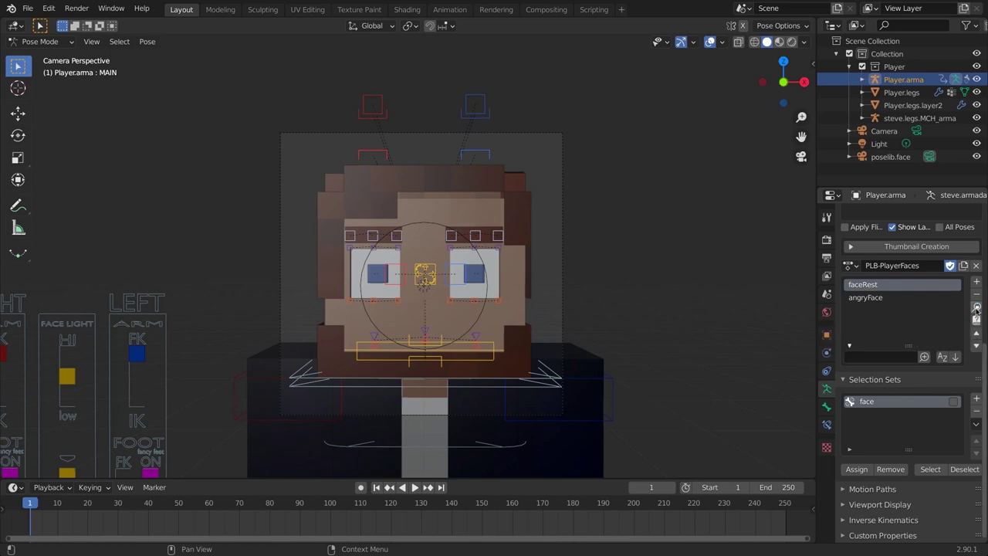
Apply the angryFace pose from PLB-PlayerFaces to the selected face bones
click(872, 300)
click(977, 307)
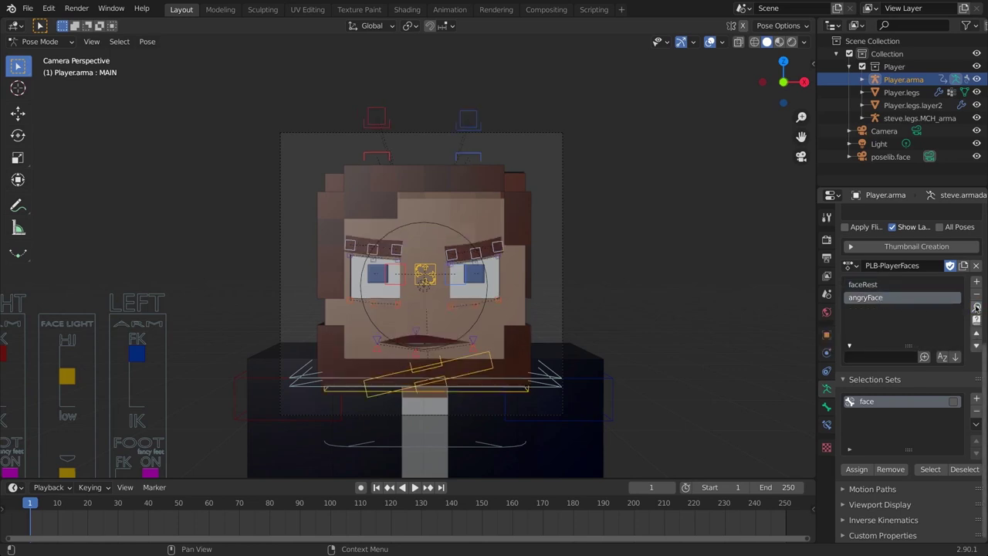
Hide the viewport overlays and make a viewport render image of the angryFace pose
key(z)
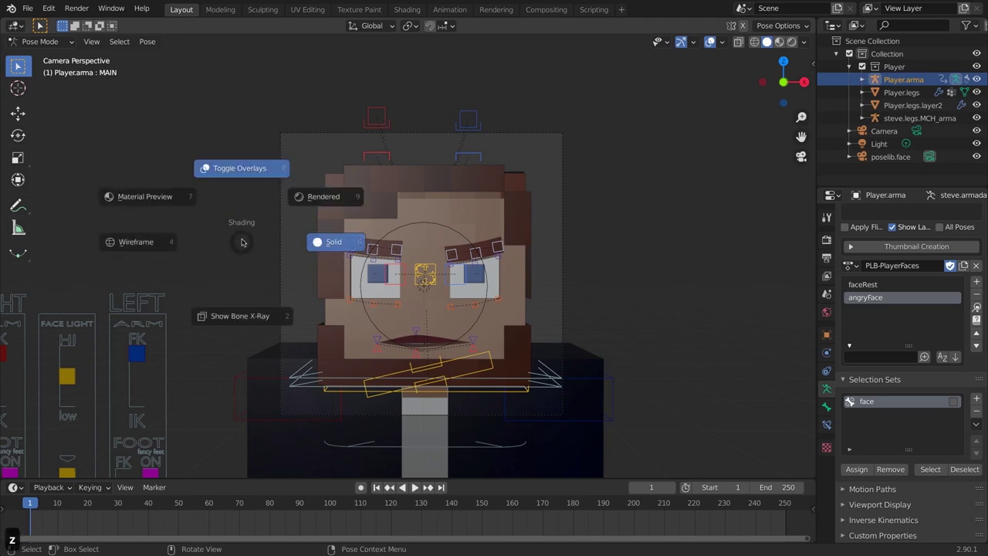
click(710, 42)
click(709, 41)
click(91, 42)
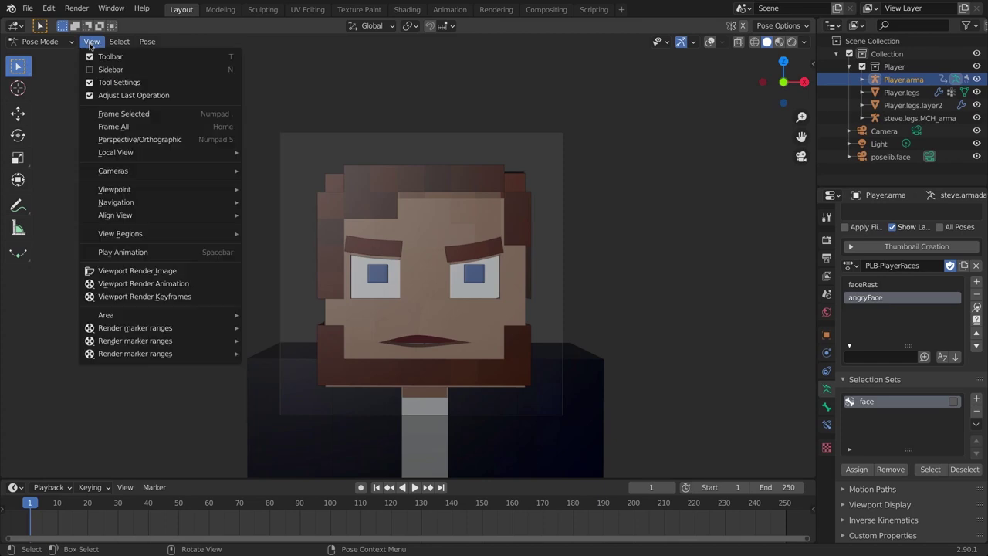
click(134, 272)
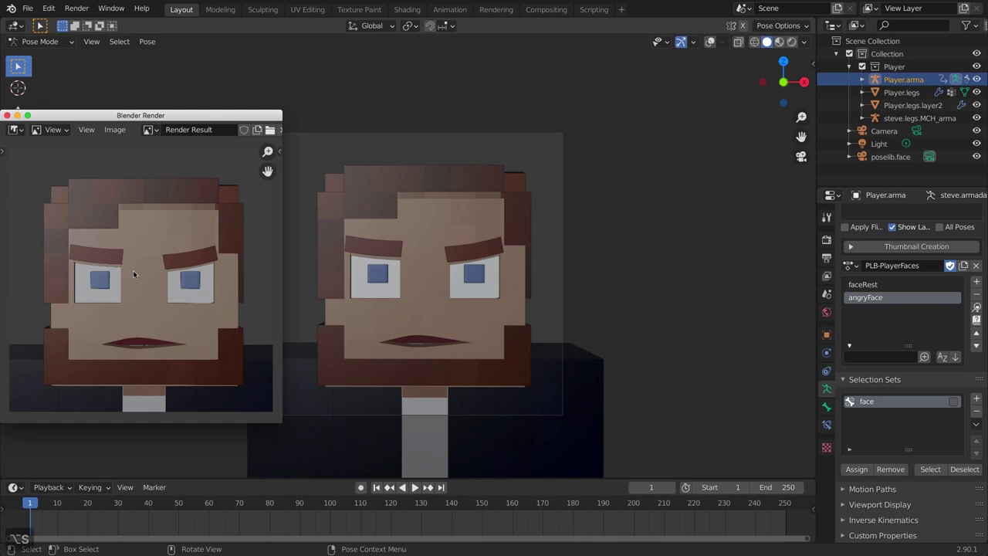
Start saving the render, browse to Desktop/pose-demo with file filtering off, and create a poselib_icons folder there
key(alt+s)
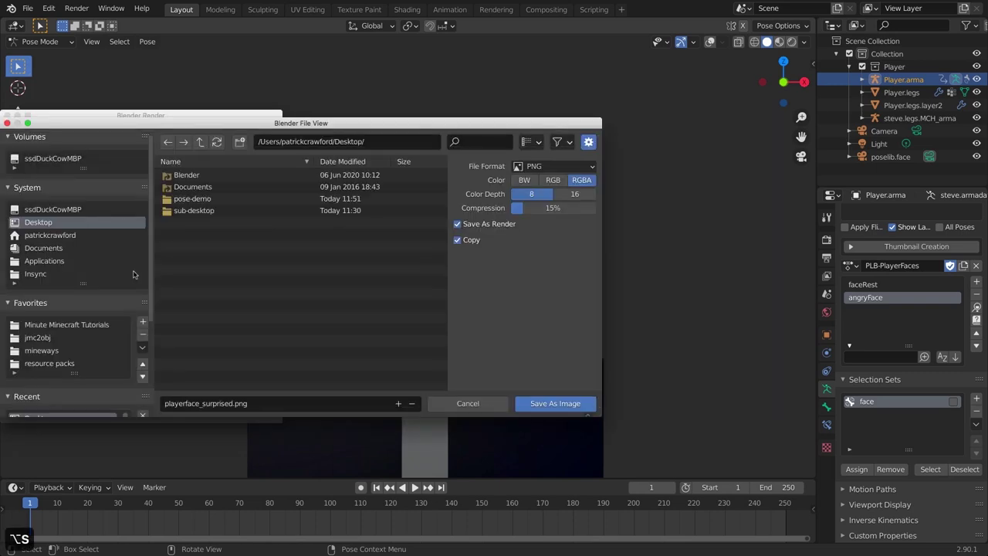
double_click(196, 200)
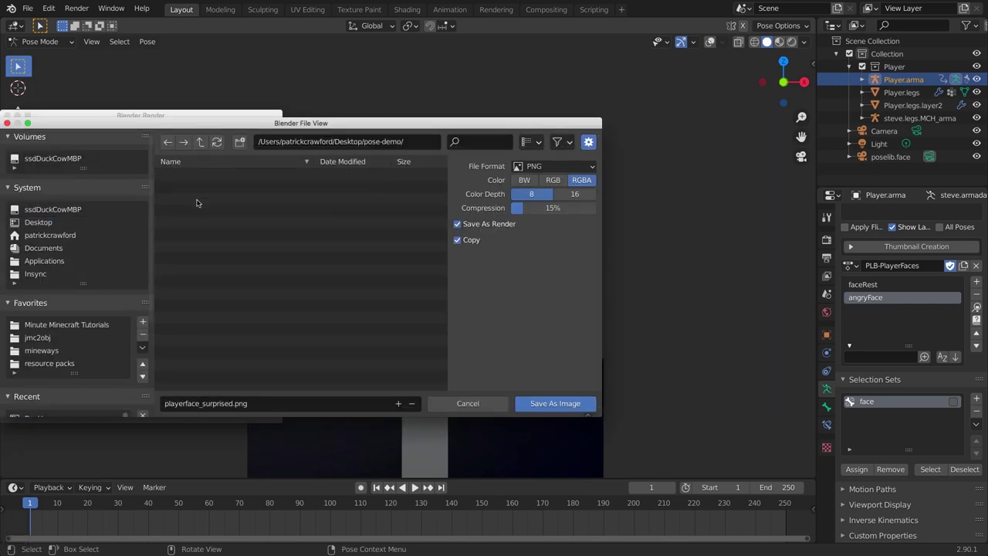
click(570, 143)
click(472, 172)
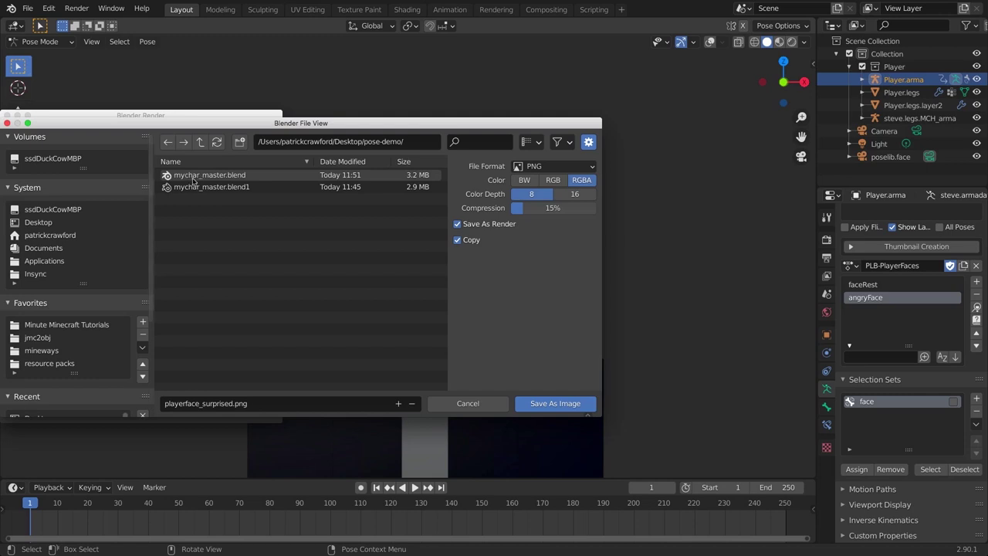
click(240, 143)
text(pose)
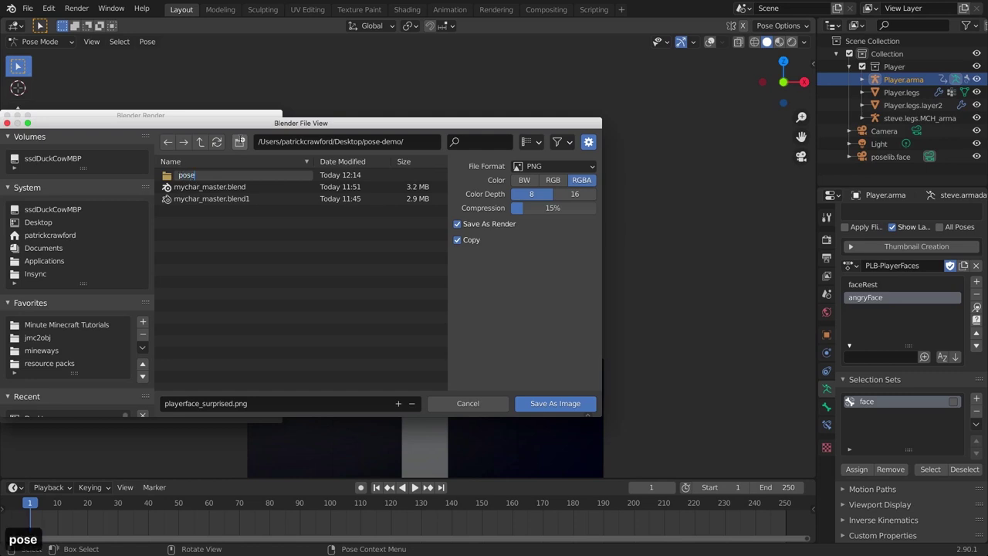
text(lib_icons)
key(Return)
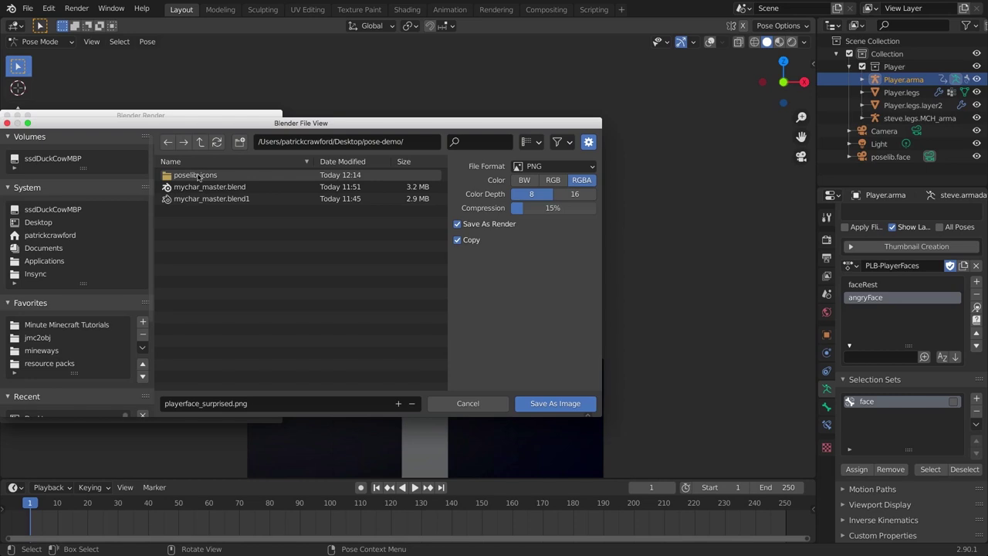
Save the render as face_angryFace.png in the poselib_icons folder and close the render window
click(197, 176)
click(205, 403)
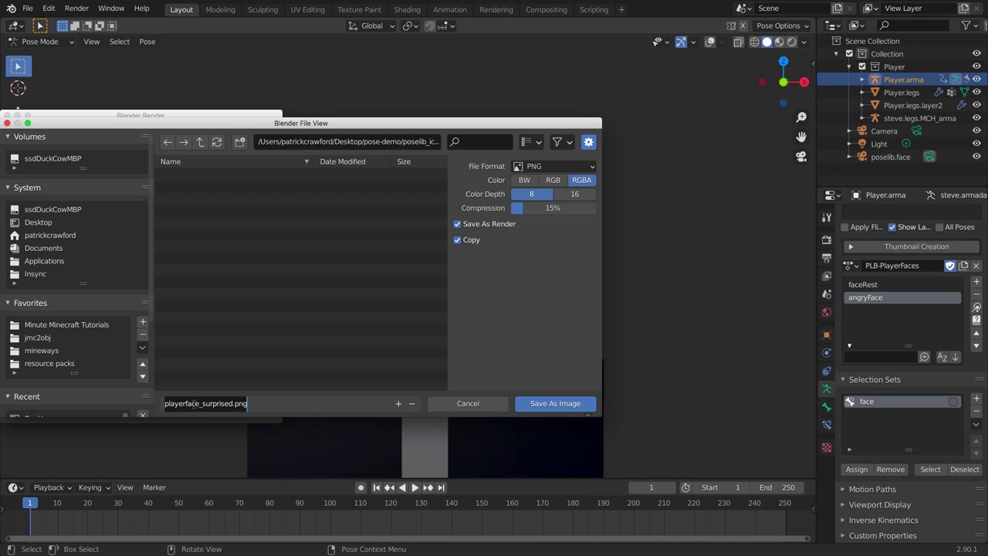
text(fac)
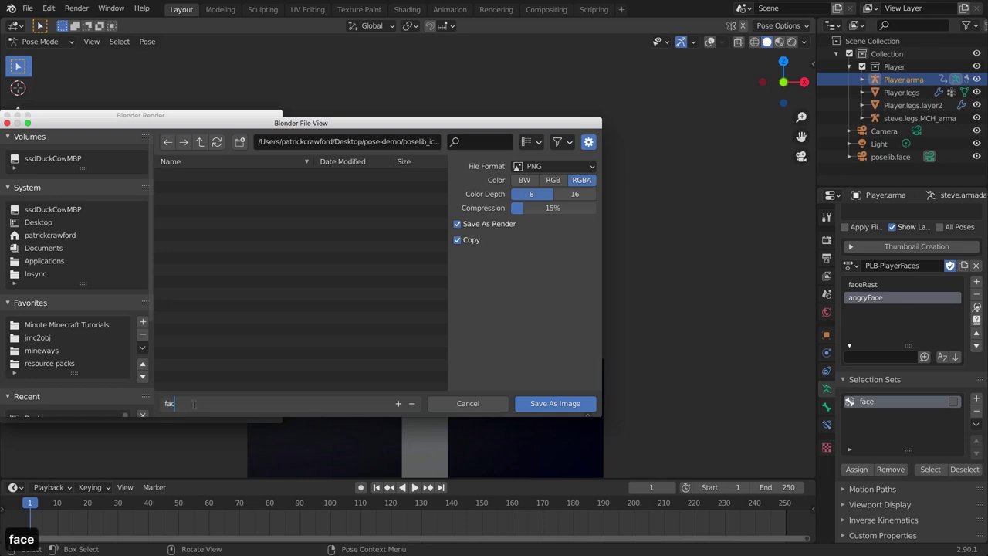
text(e_)
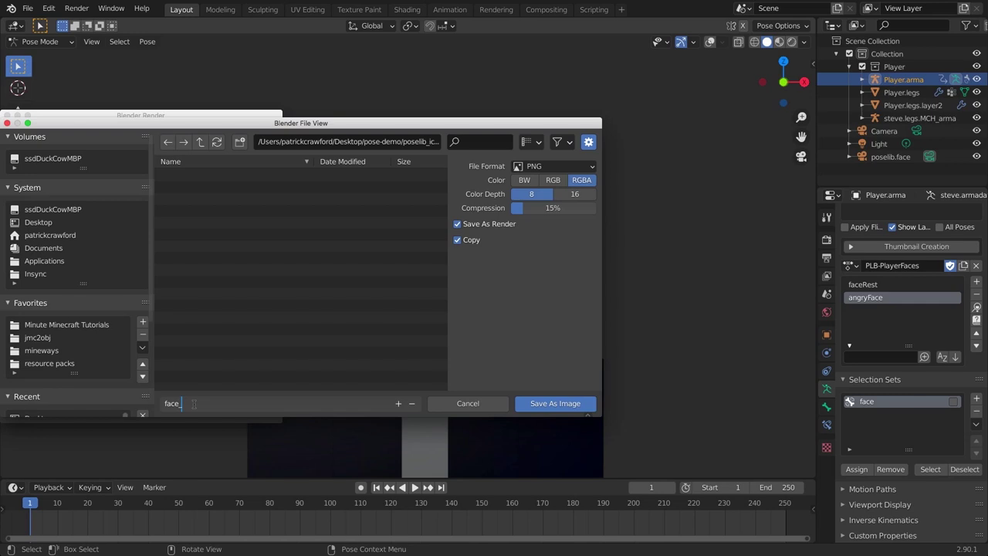
text(angryFace)
key(Return)
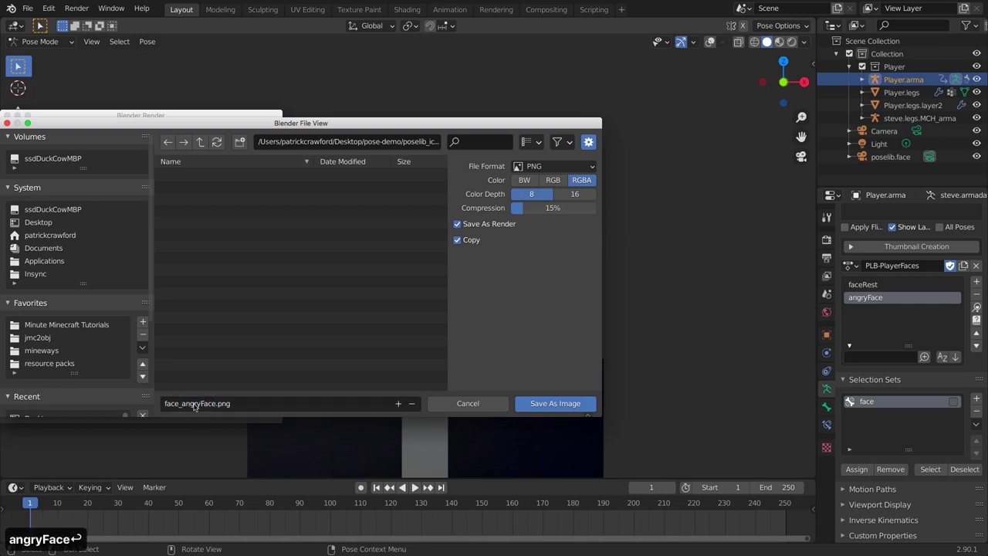
click(569, 404)
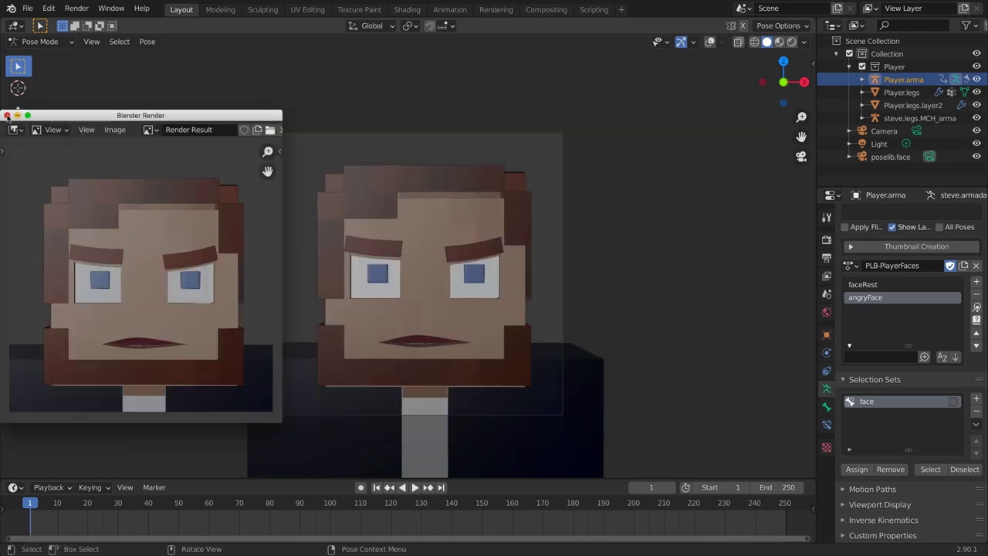
click(6, 115)
Expand the thumbnail creation options and add face_angryFace.png as the thumbnail of the angryFace pose
scroll(876, 329, up, 4)
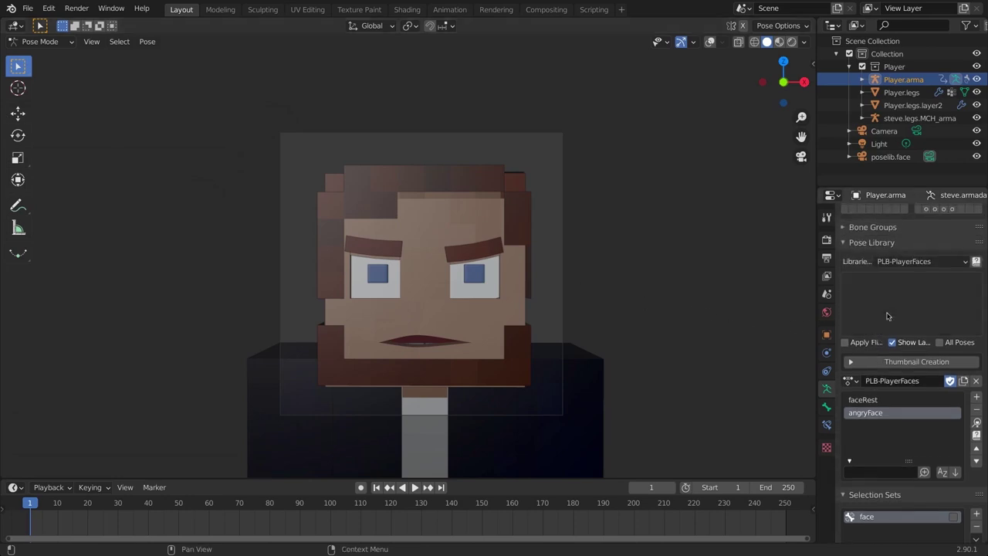
click(913, 363)
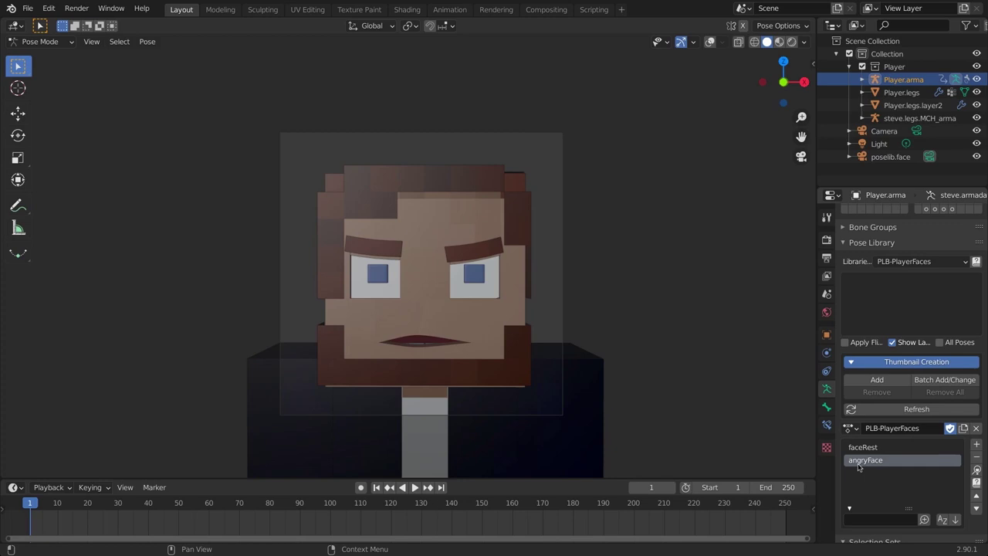
click(895, 363)
click(896, 363)
click(876, 382)
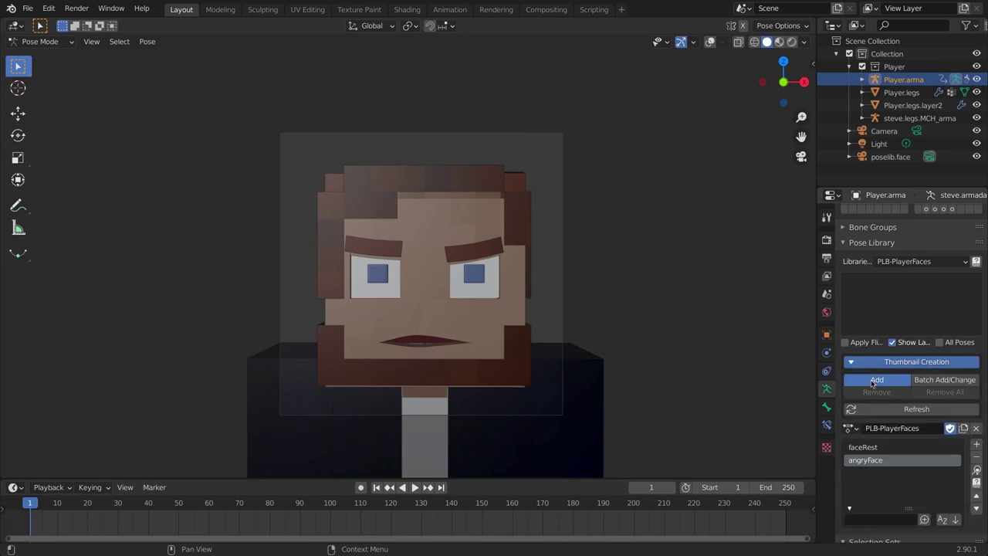
click(398, 181)
click(398, 181)
click(398, 182)
click(741, 409)
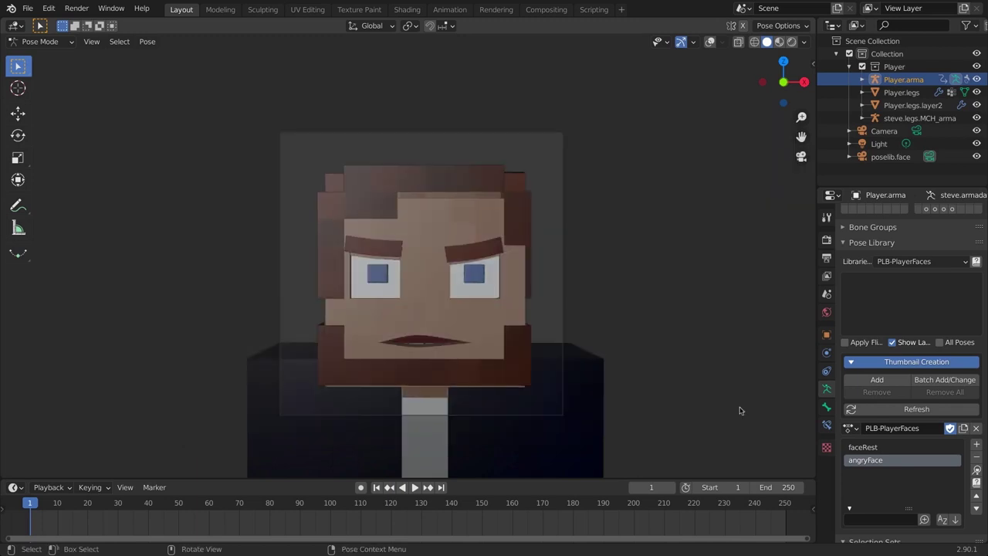
Choose the angryFace pose from the thumbnail preview of PLB-PlayerFaces
click(918, 310)
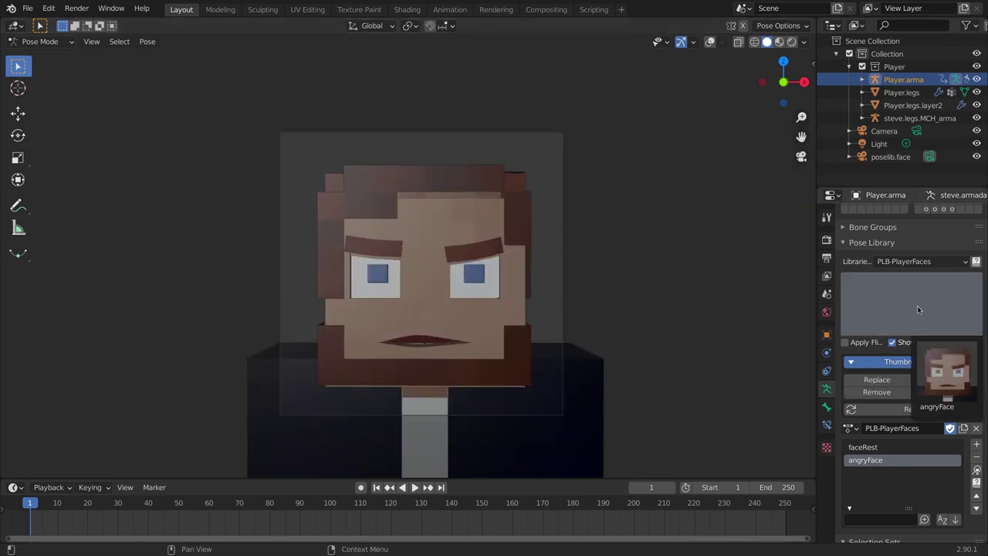
click(956, 379)
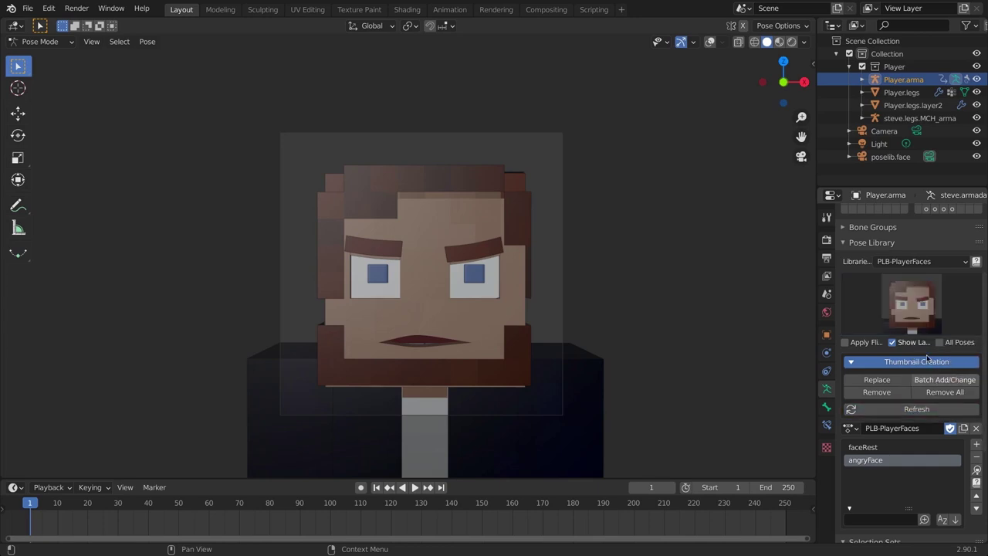
click(911, 303)
click(910, 302)
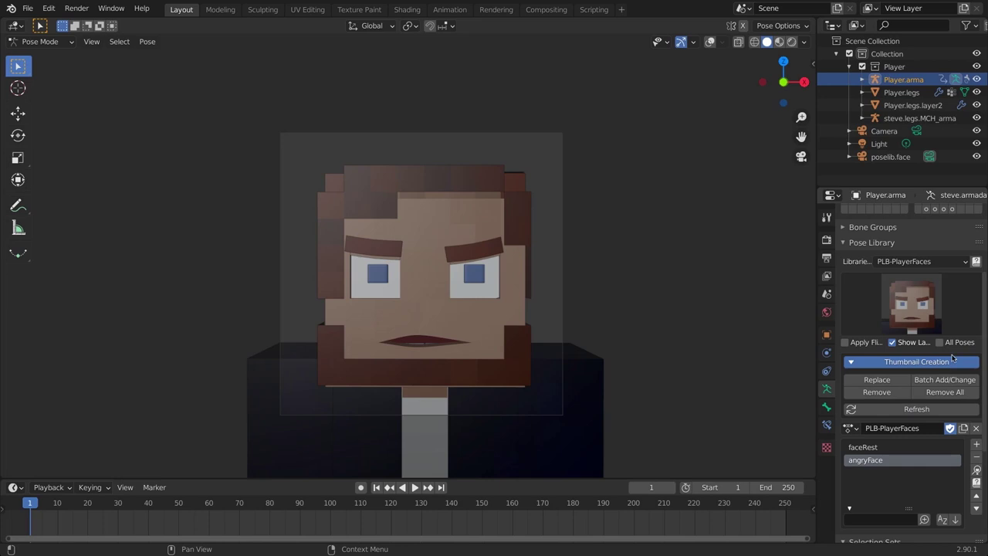
Alternate between faceRest and angryFace in the pose list, ending on faceRest, and enable All Poses for the thumbnail preview
click(863, 447)
click(871, 459)
click(868, 448)
click(867, 461)
click(866, 448)
click(865, 462)
click(866, 448)
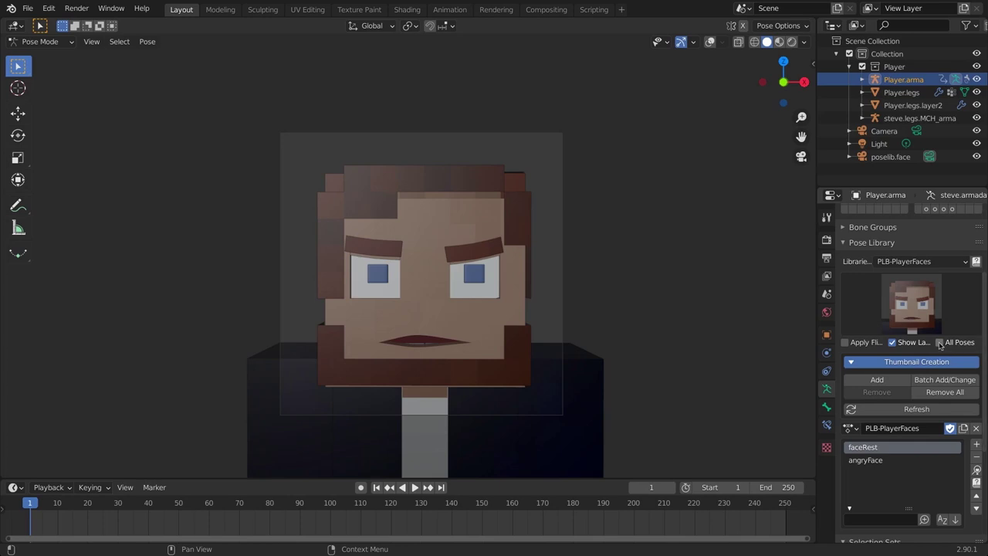
click(941, 342)
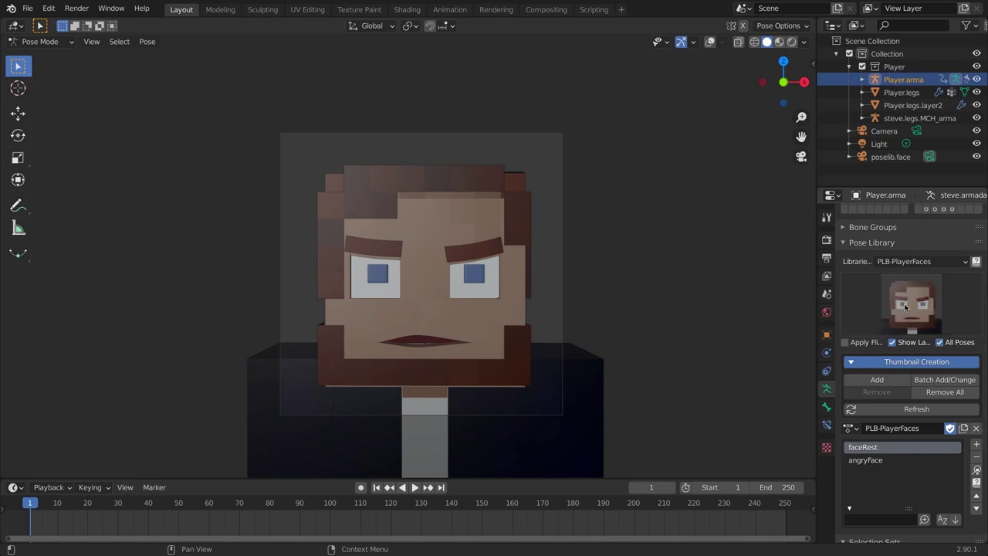
Switch the face between faceRest and angryFace using the pose thumbnails, finishing with faceRest applied
click(906, 308)
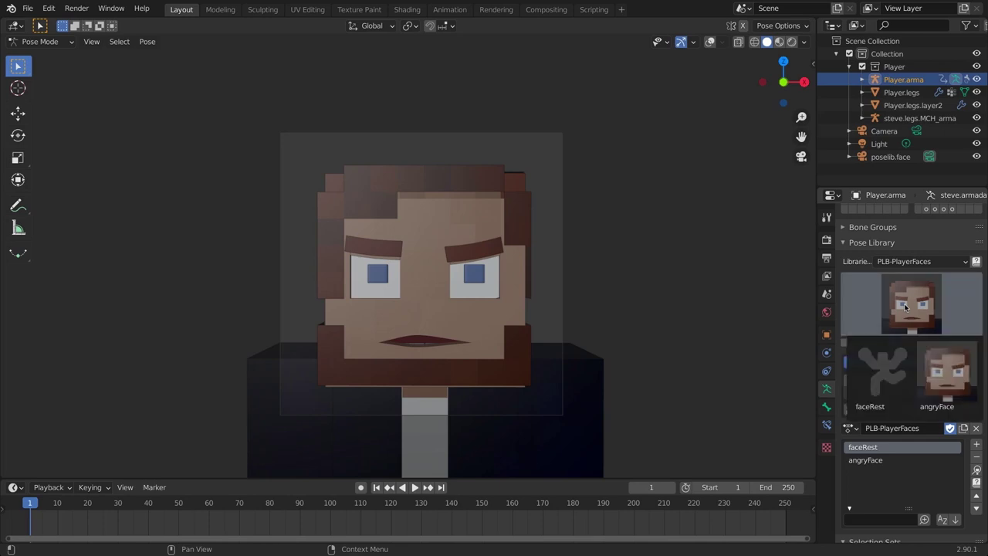
click(883, 379)
click(908, 313)
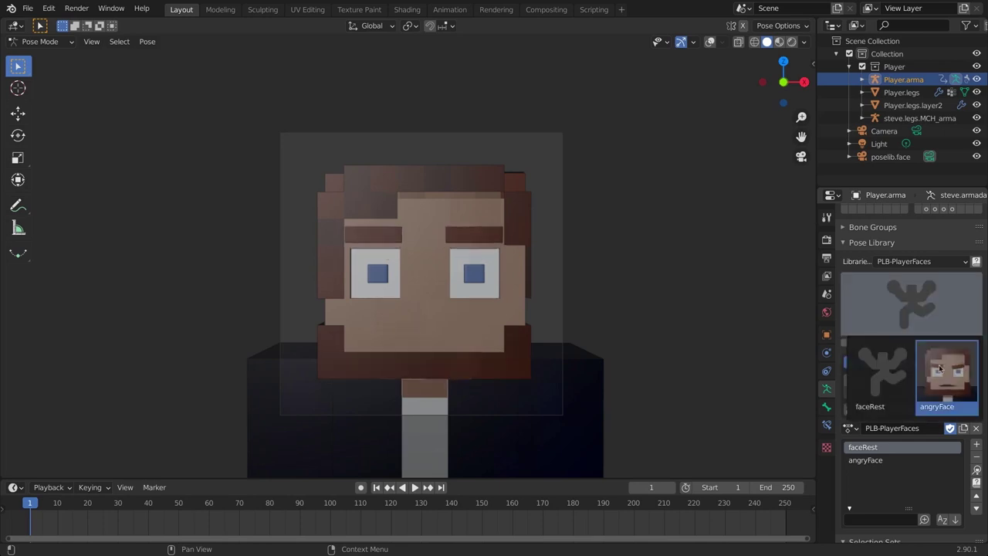
click(947, 373)
click(914, 309)
click(891, 407)
click(910, 309)
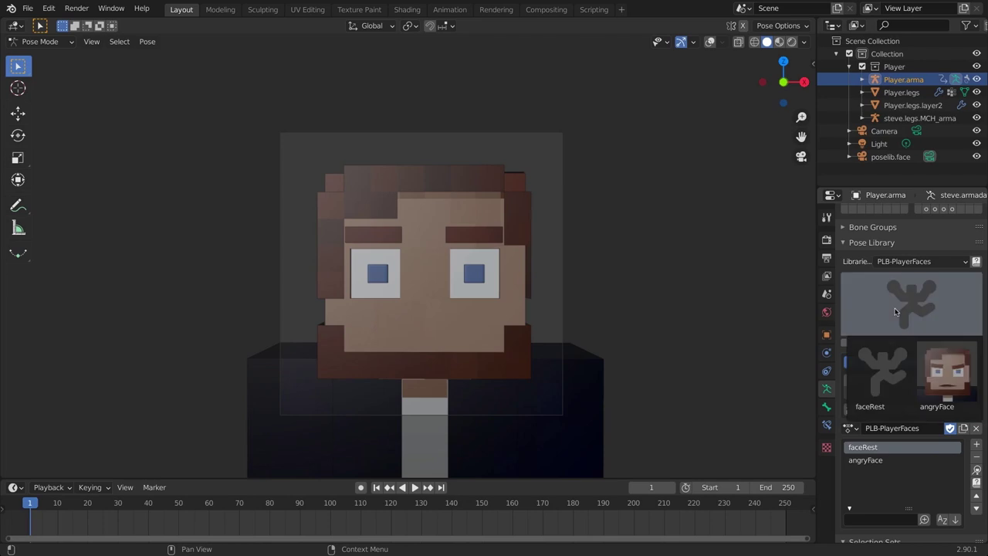
click(947, 372)
click(913, 310)
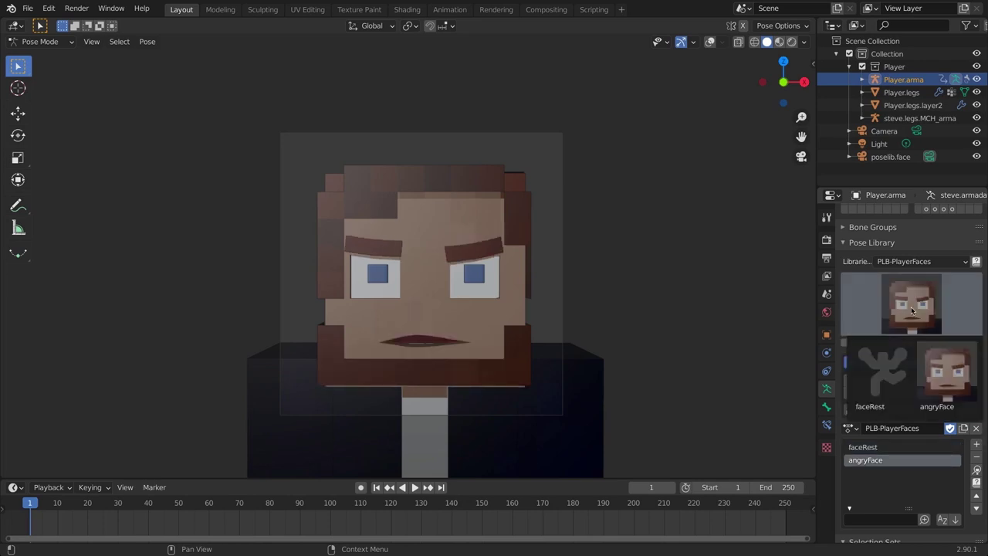
click(883, 382)
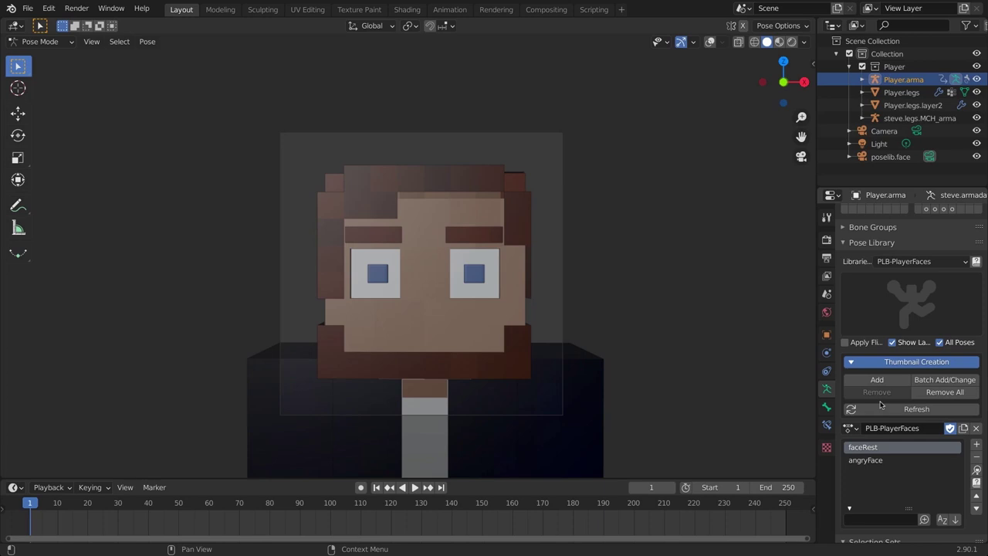
click(902, 308)
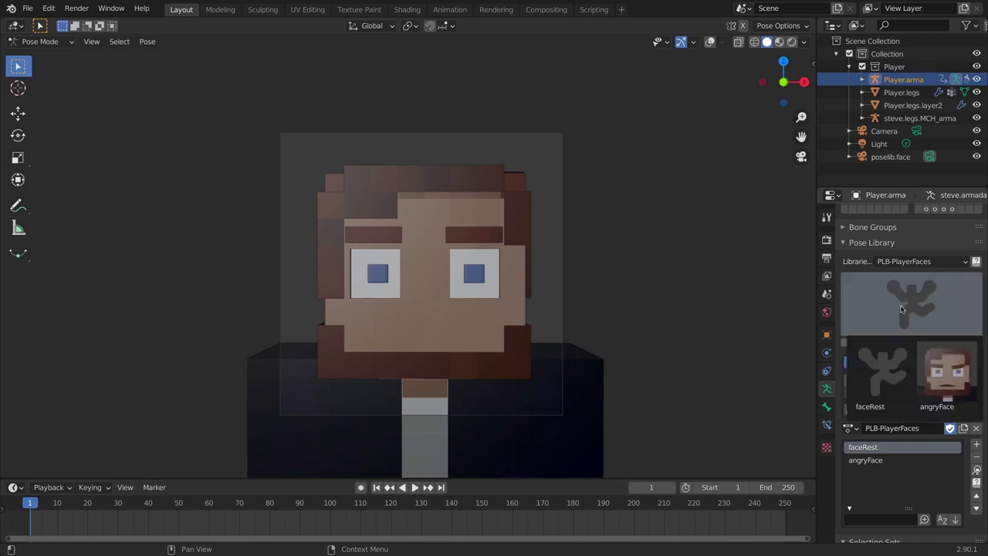
click(889, 389)
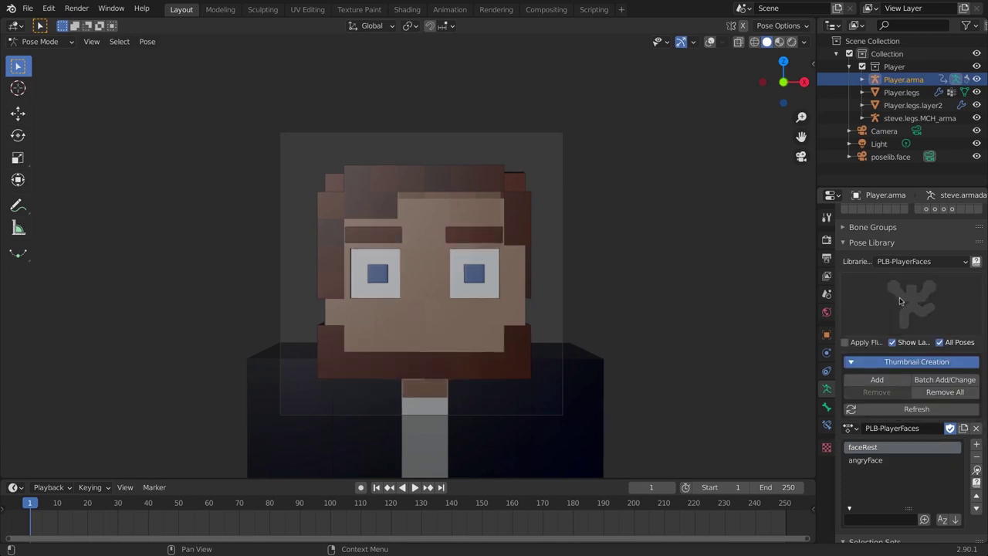
click(883, 374)
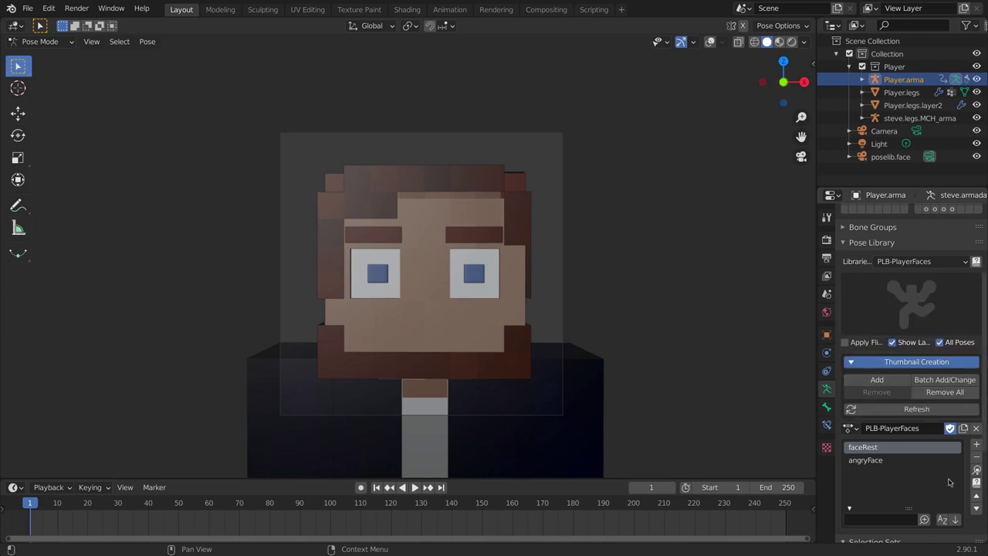
click(882, 278)
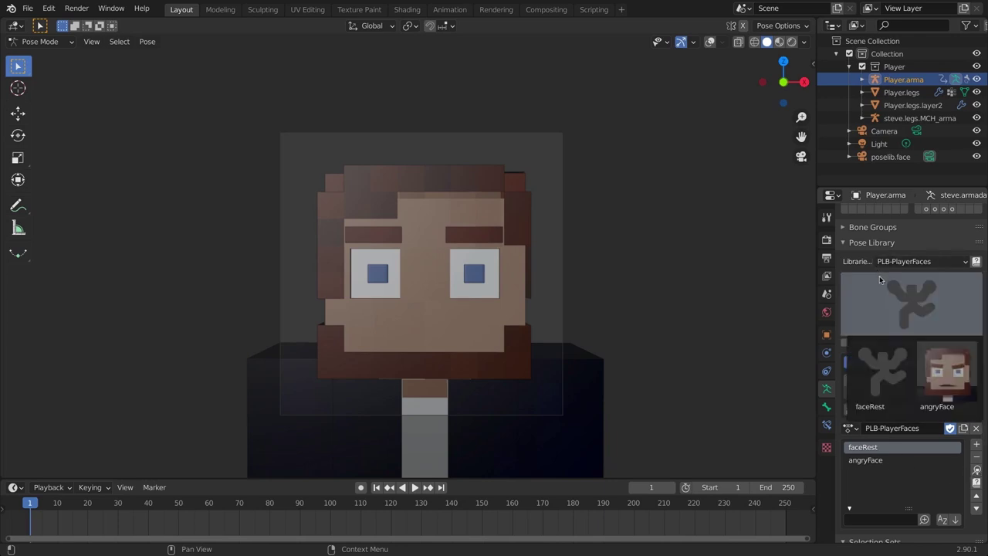
click(891, 358)
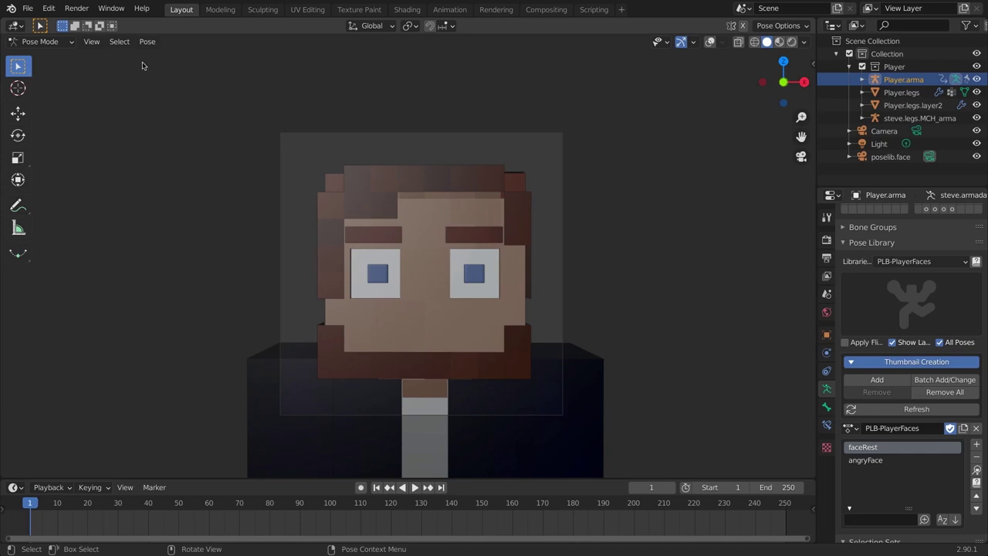
Render a viewport image of the resting face and begin saving the result as an image file
click(91, 42)
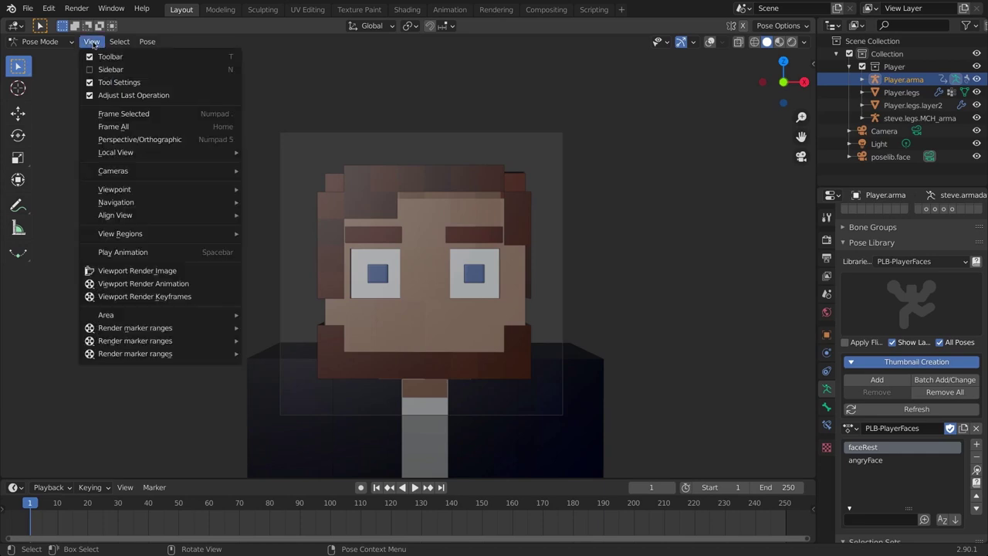
click(134, 271)
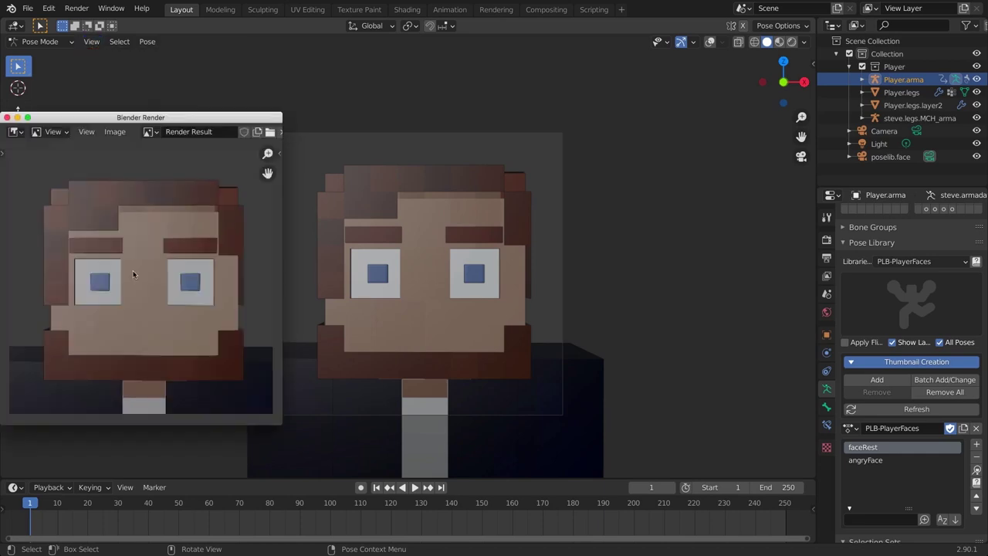
key(alt+s)
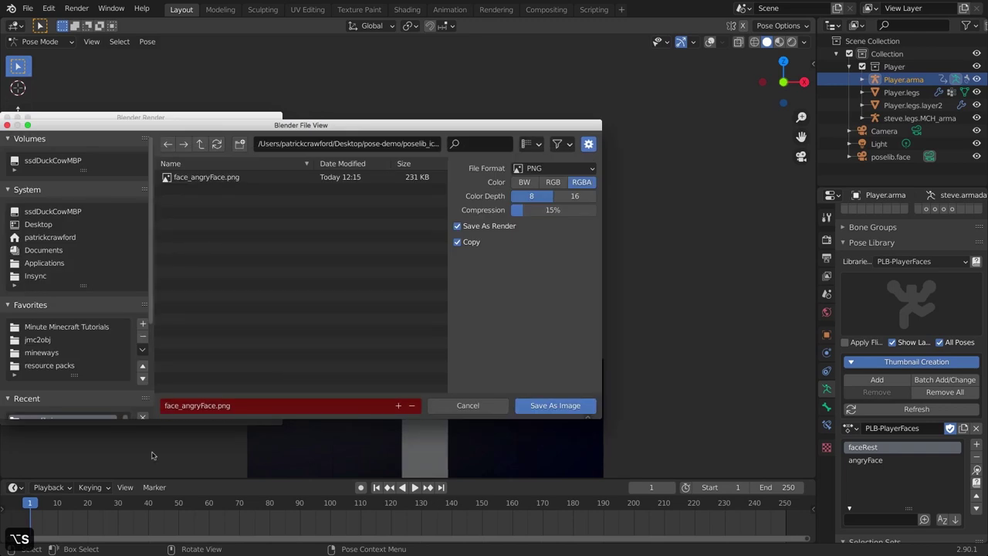
Save the render as face_faceRest.png in the poselib_icons folder and close the render window
click(200, 407)
key(Right)
key(BackSpace)
key(BackSpace)
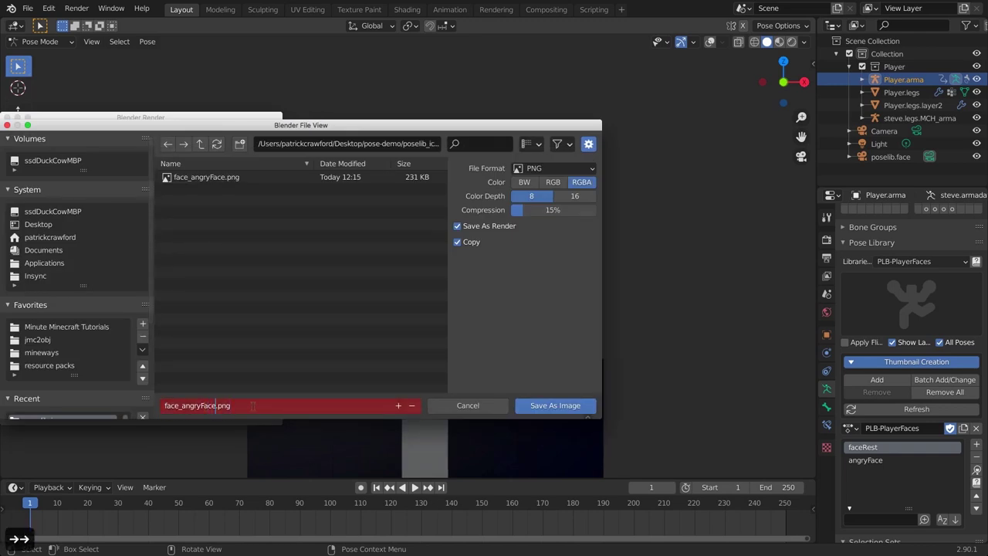
key(BackSpace)
key(BackSpace)
key(BackSpace)
key(BackSpace)
key(BackSpace)
key(BackSpace)
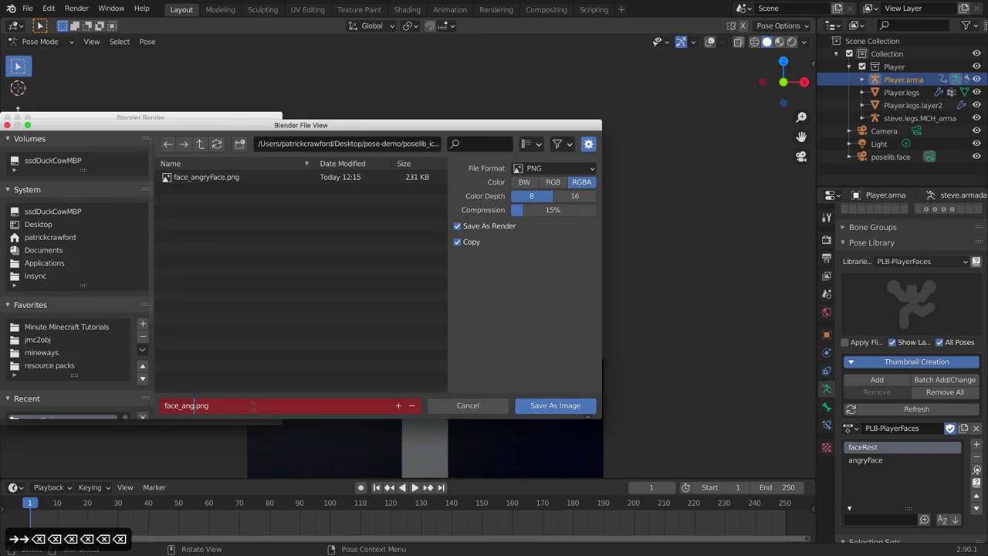
key(BackSpace)
text(face)
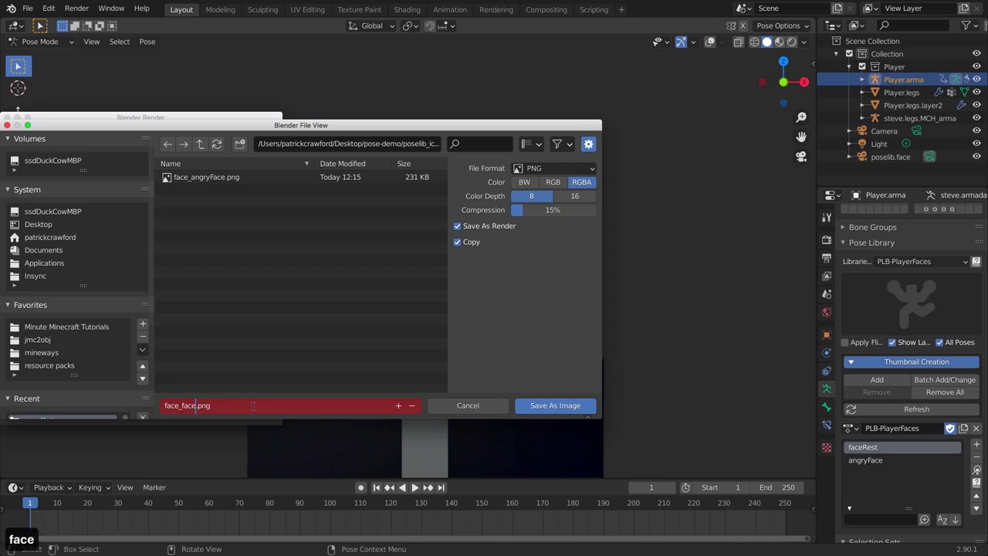
text(Rest)
key(Return)
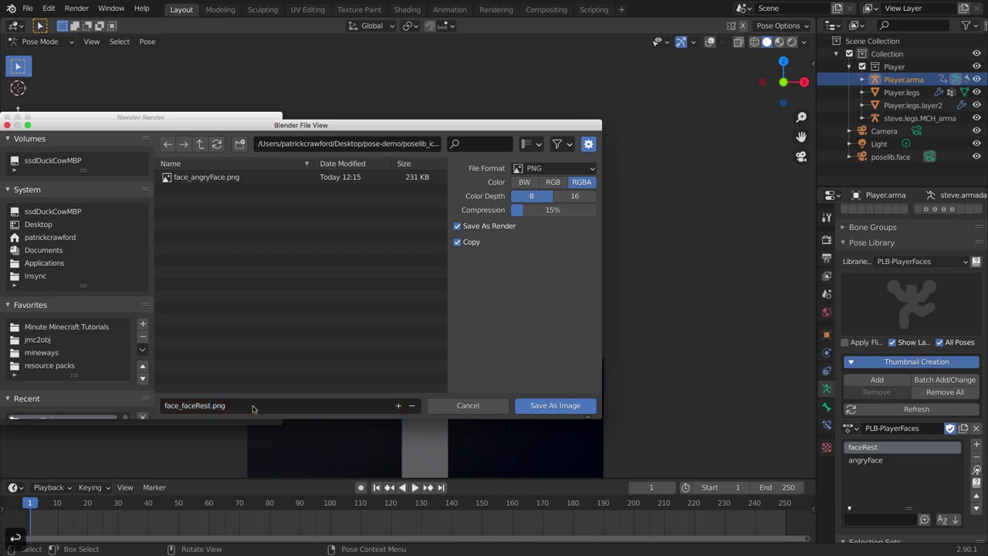
click(550, 406)
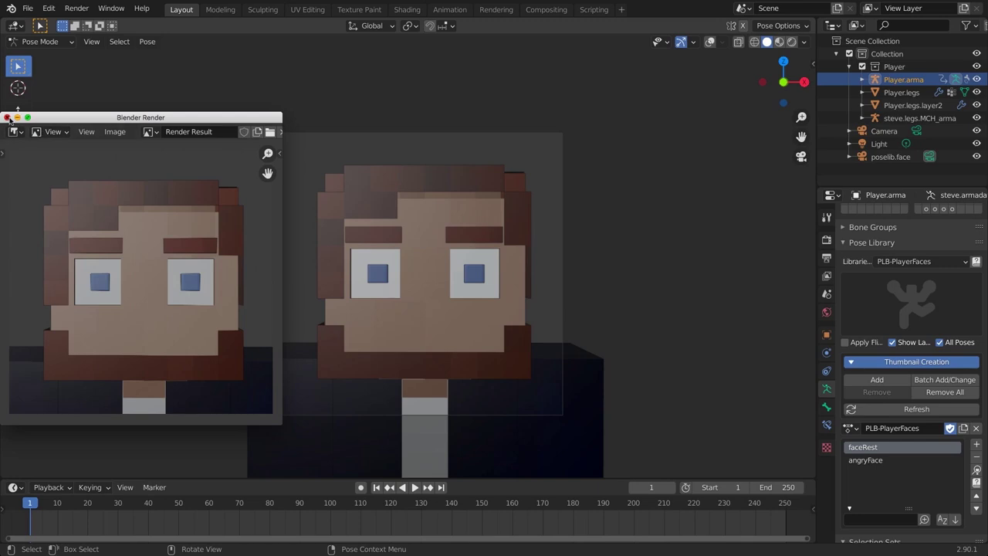
click(7, 118)
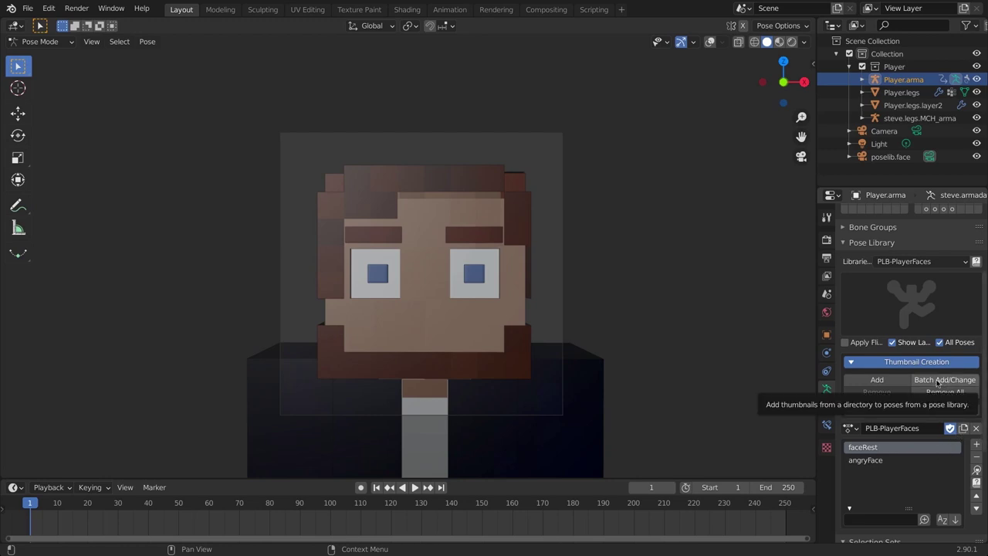
Show the viewport overlays and raise the middle control of each eyebrow to arch both brows
key(shift+alt+z)
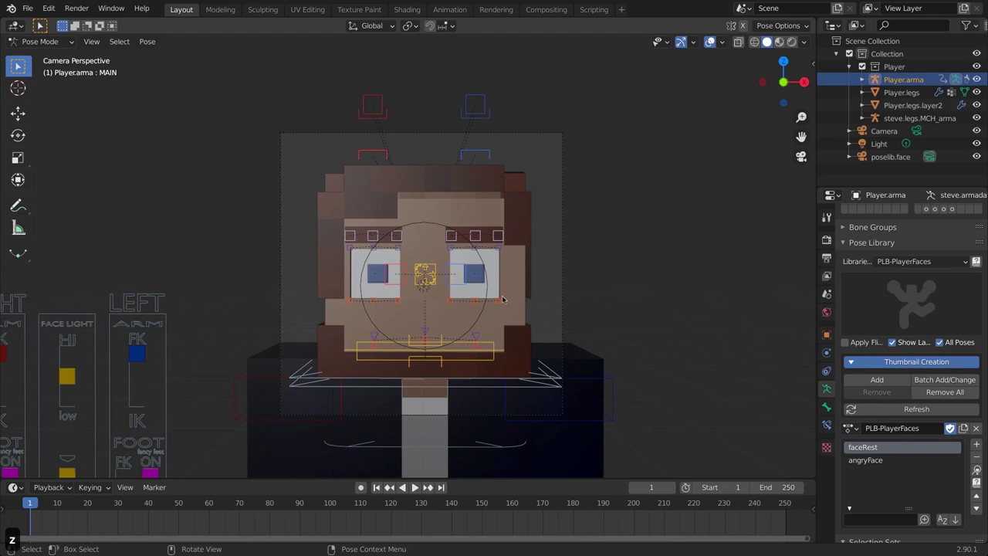
click(374, 236)
key(g)
click(385, 229)
click(476, 236)
key(g)
click(478, 227)
Move the mouth.cont bone down and toward the face's left side to form a small open mouth
click(369, 365)
key(g)
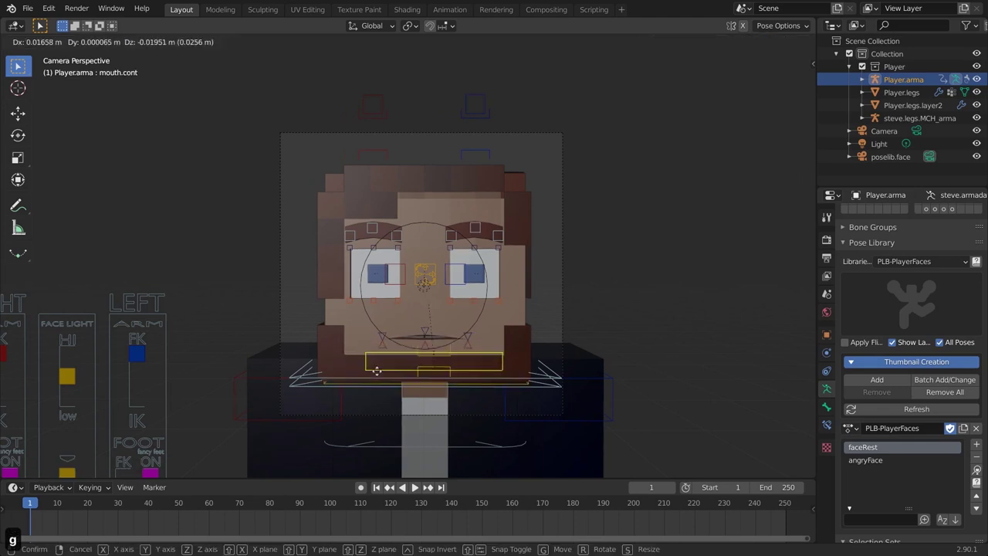
click(398, 398)
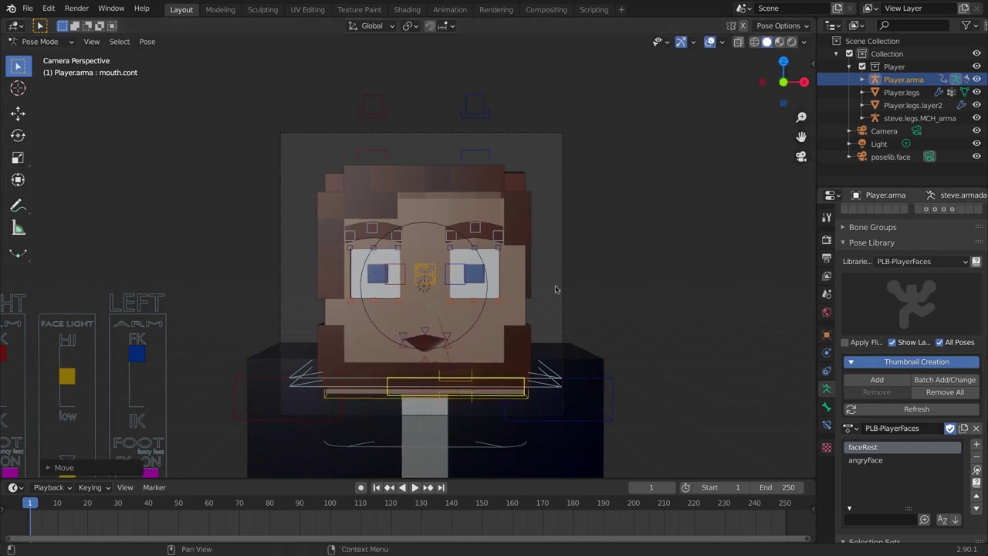
Select the bones of the face selection set and add their pose to PLB-PlayerFaces as o_face
scroll(975, 458, down, 5)
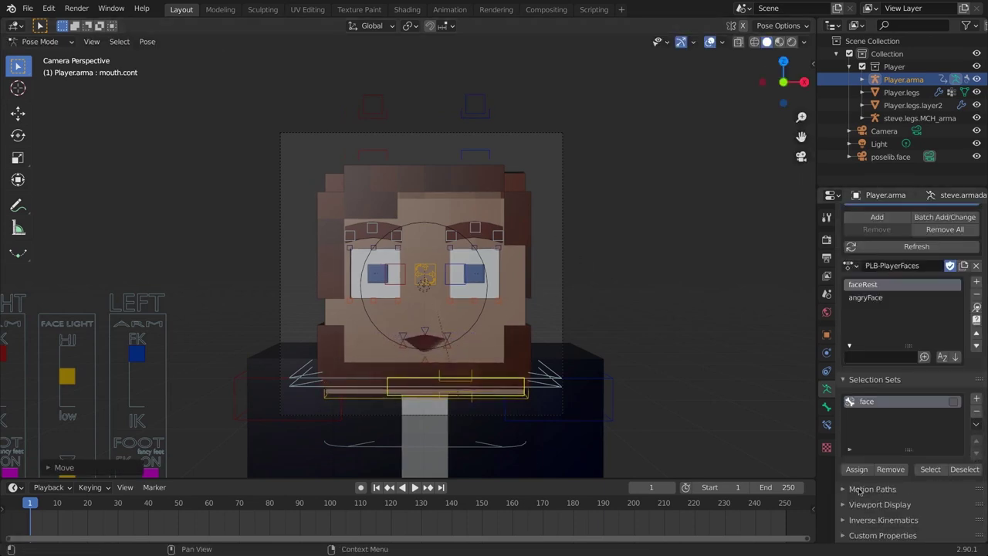
click(930, 469)
key(alt+a)
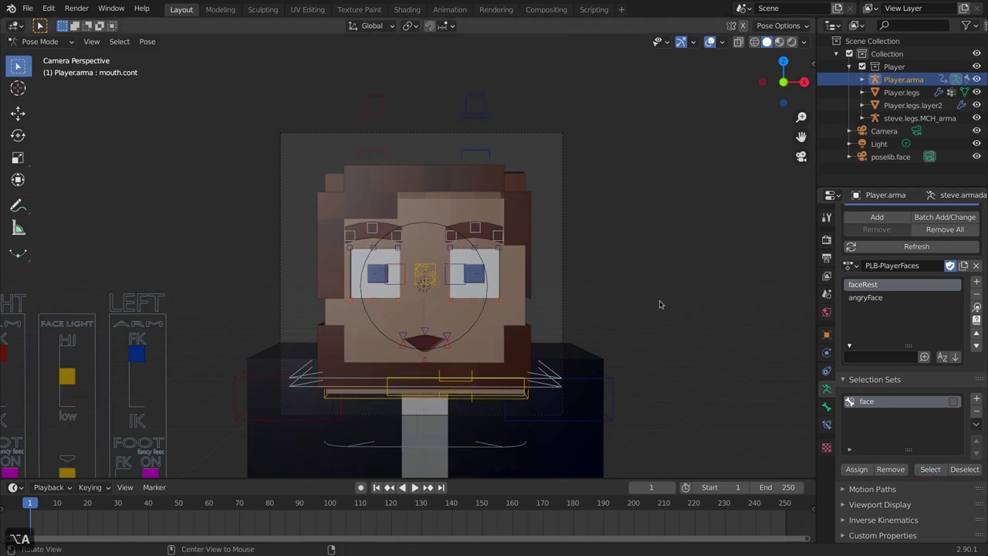
click(977, 282)
click(959, 284)
double_click(857, 311)
text(o_face)
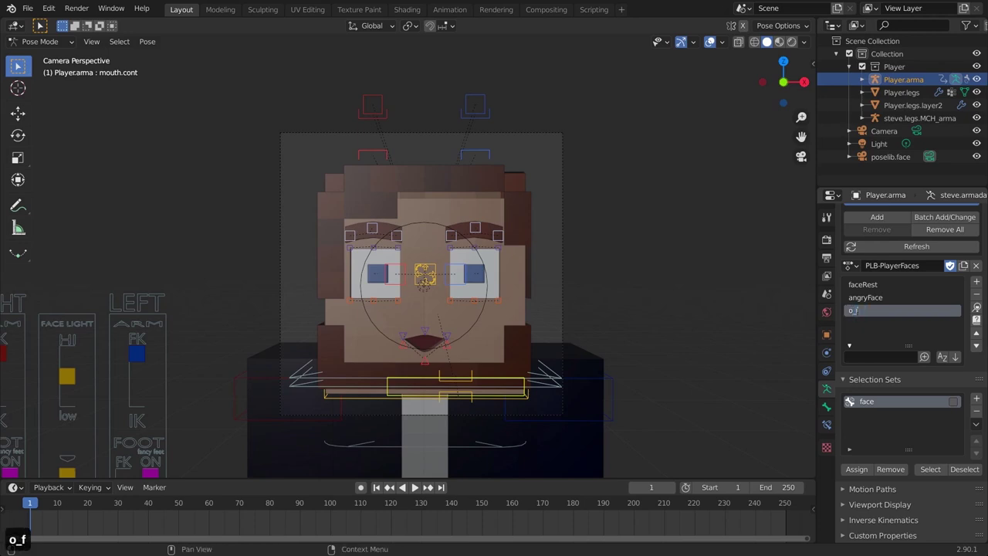
key(Return)
Hide the viewport overlays, render a viewport image of the o_face pose and begin saving it
scroll(852, 314, up, 6)
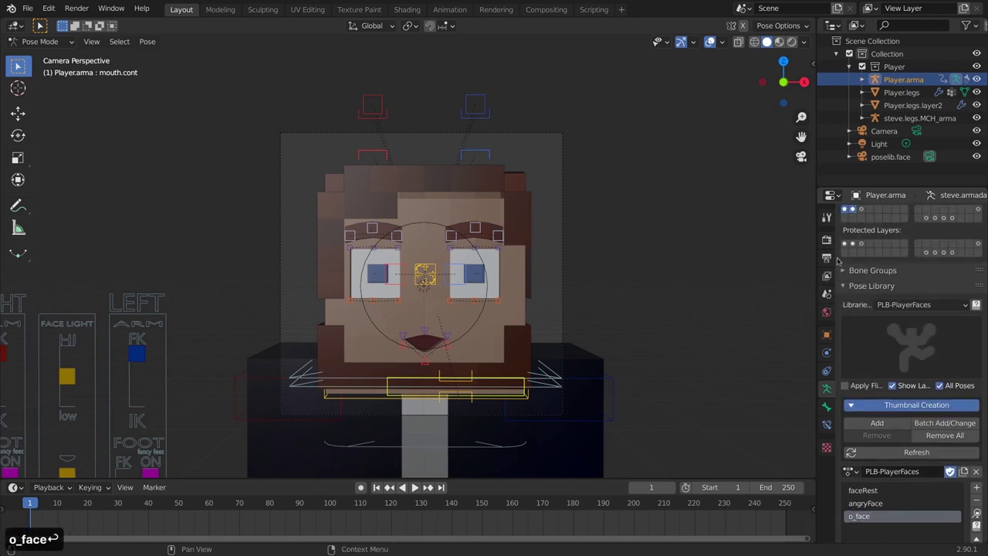
key(shift+alt+z)
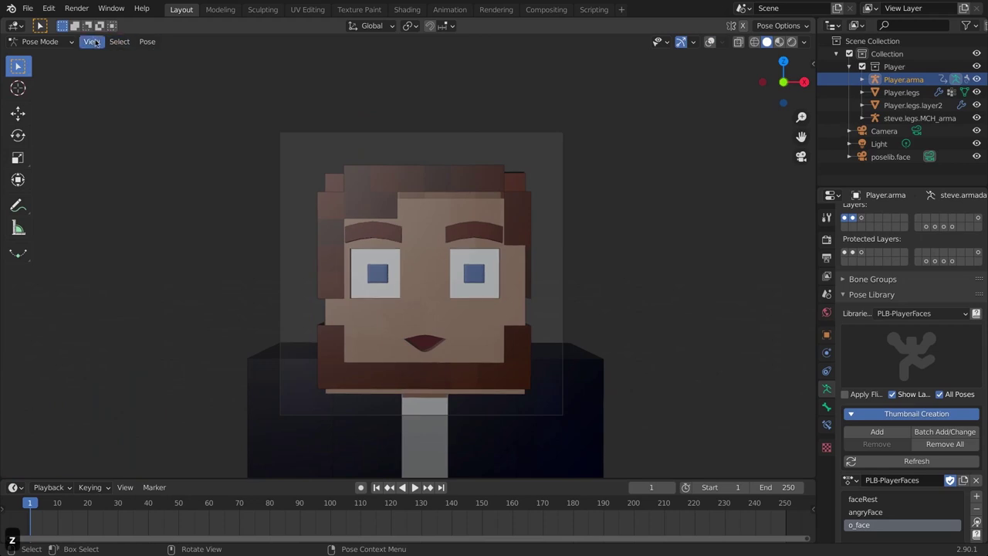
click(93, 41)
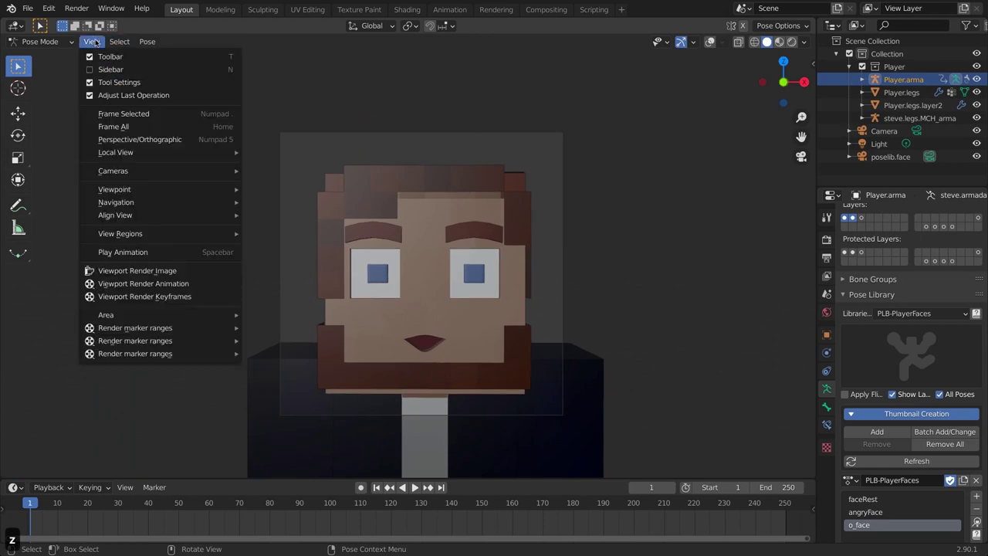
click(149, 275)
key(shift+alt+s)
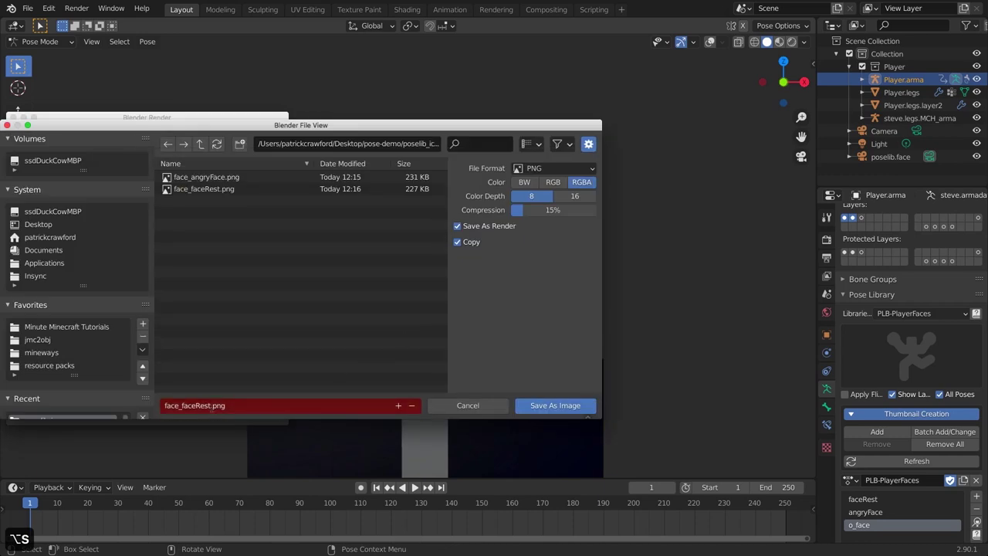
Save the render as face_o_face.png in the poselib_icons folder and close the render window
click(220, 409)
key(Left)
key(Right)
key(Right)
key(Right)
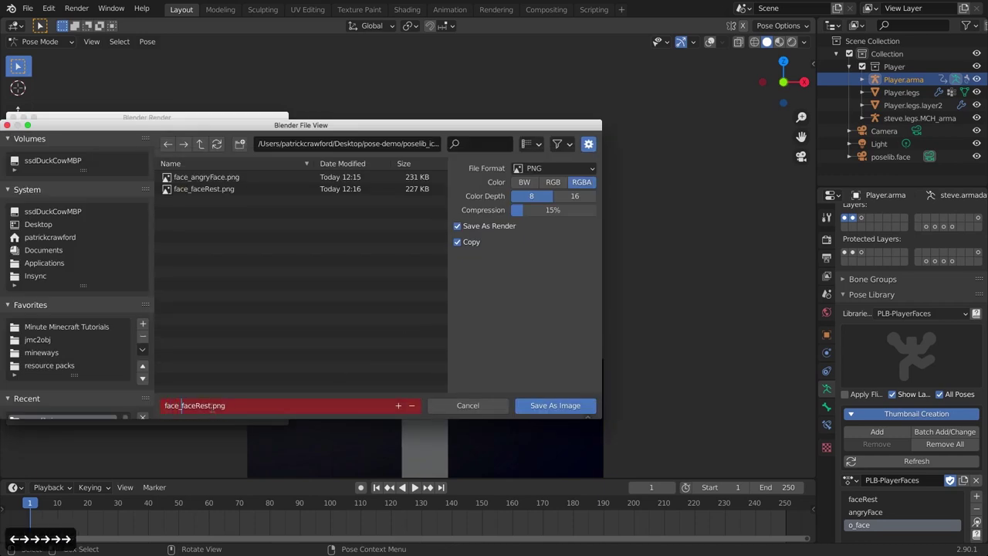
key(ctrl+Delete)
text(o_face)
key(Return)
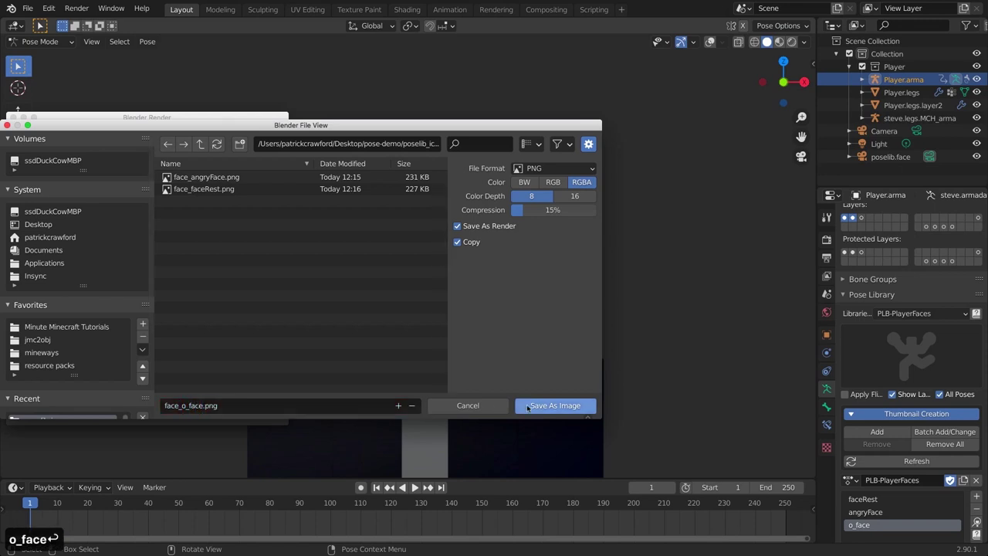
click(551, 405)
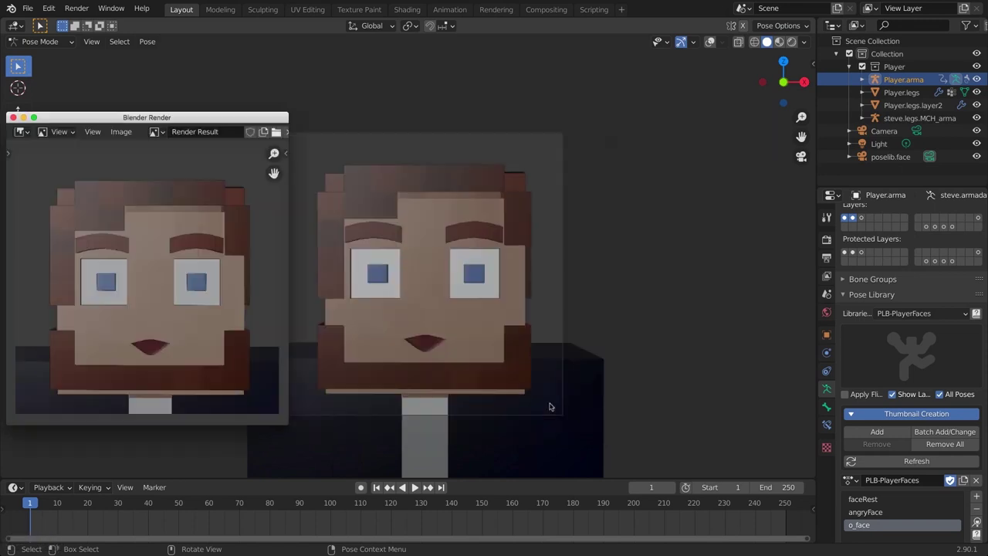
click(12, 117)
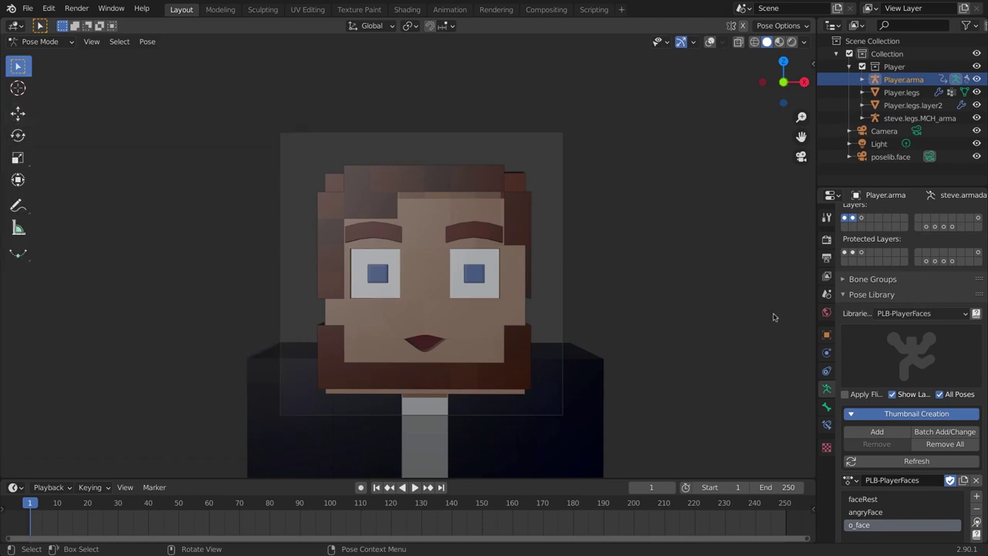
Check the thumbnail previews of the faceRest, angryFace and o_face poses
click(883, 353)
click(888, 377)
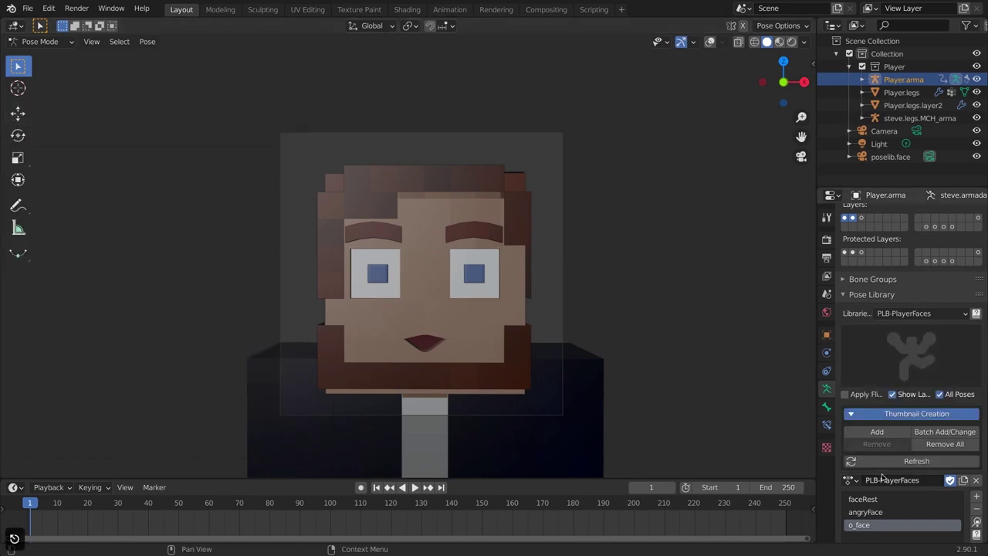
click(902, 377)
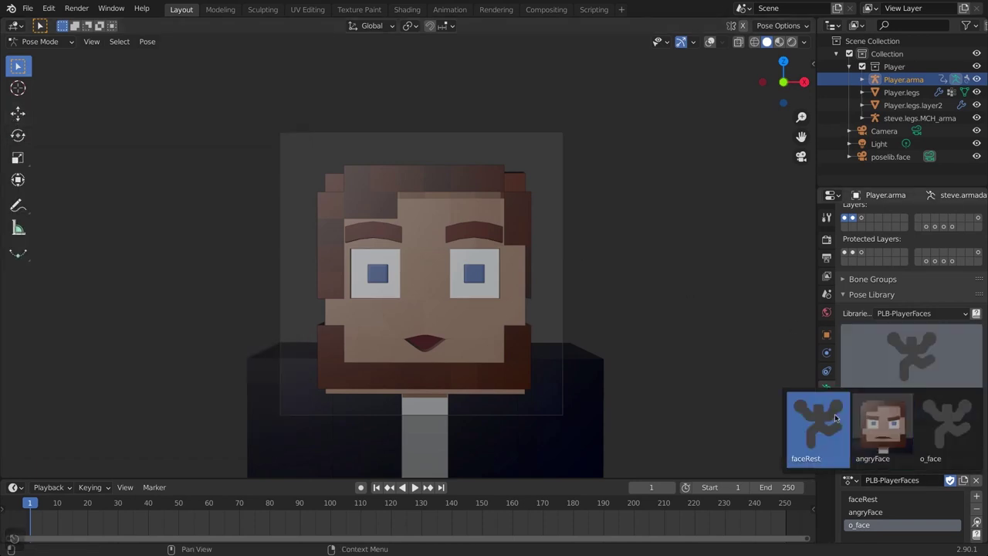
click(968, 437)
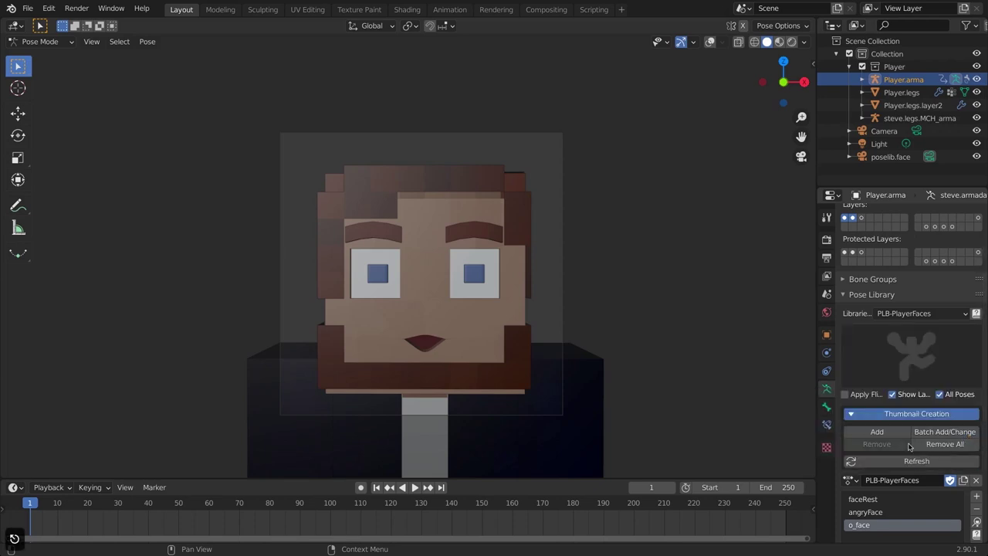
Start a batch thumbnail import and select all three face images in the poselib_icons folder
scroll(943, 432, down, 2)
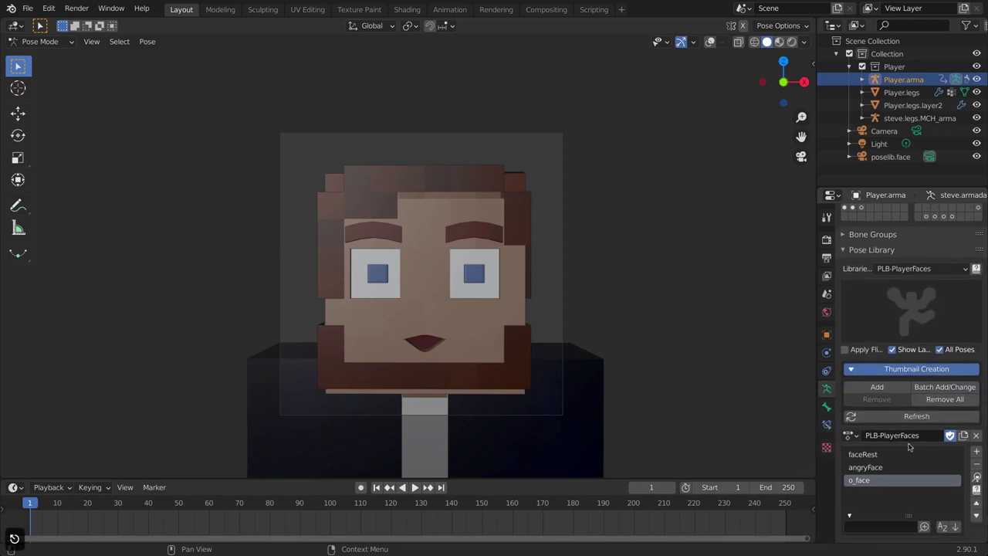
click(936, 388)
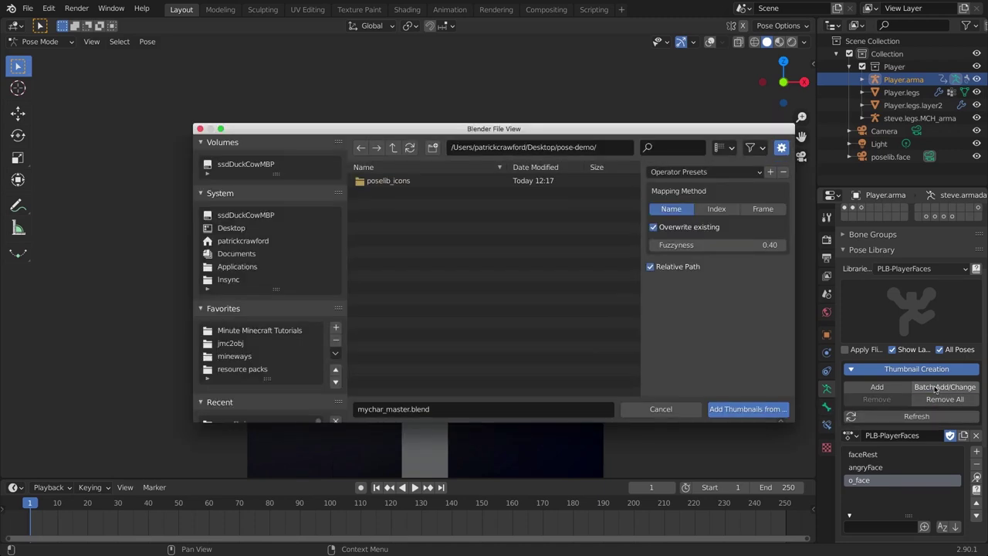
double_click(377, 180)
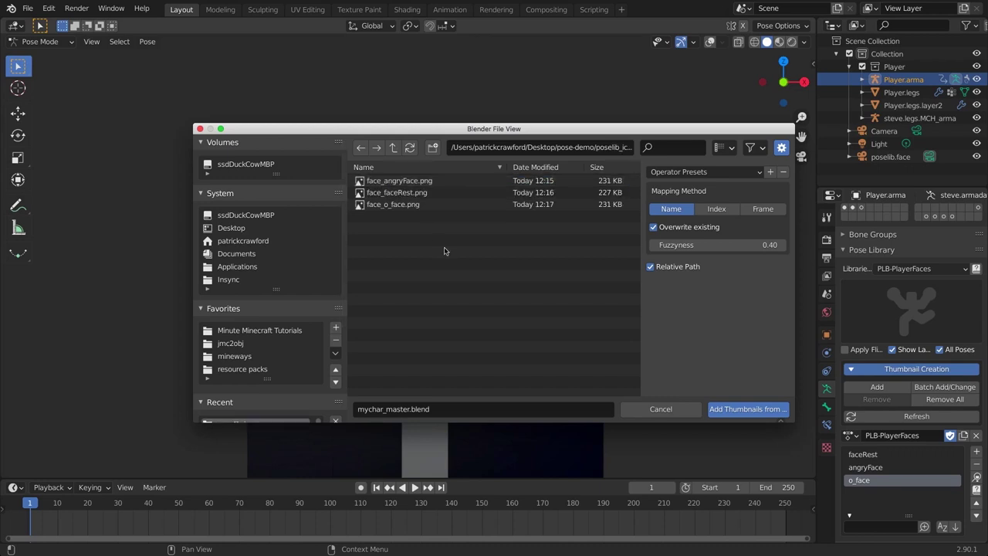
key(a)
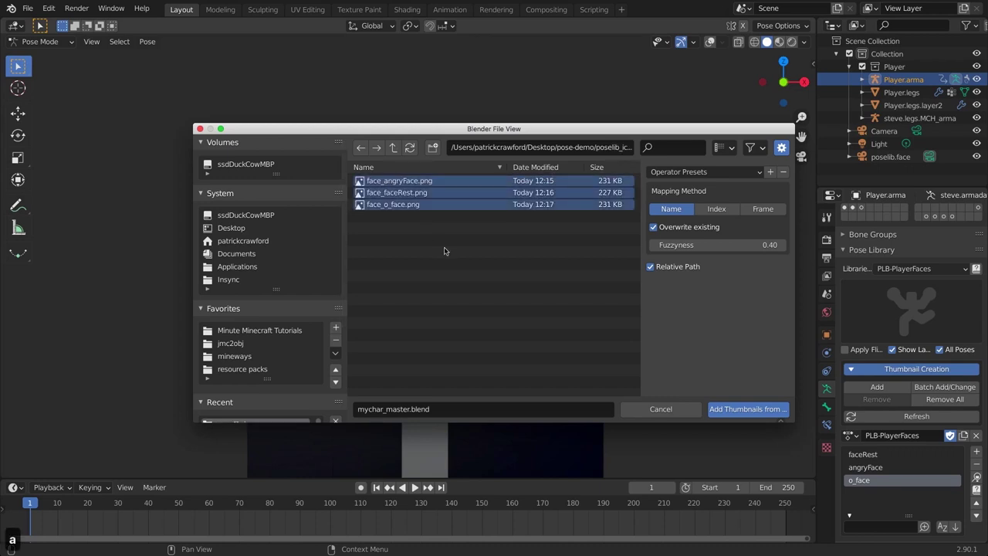
Batch-add the selected images as pose thumbnails, mapped by name with Fuzzyness 1.00 and Overwrite existing disabled
click(683, 246)
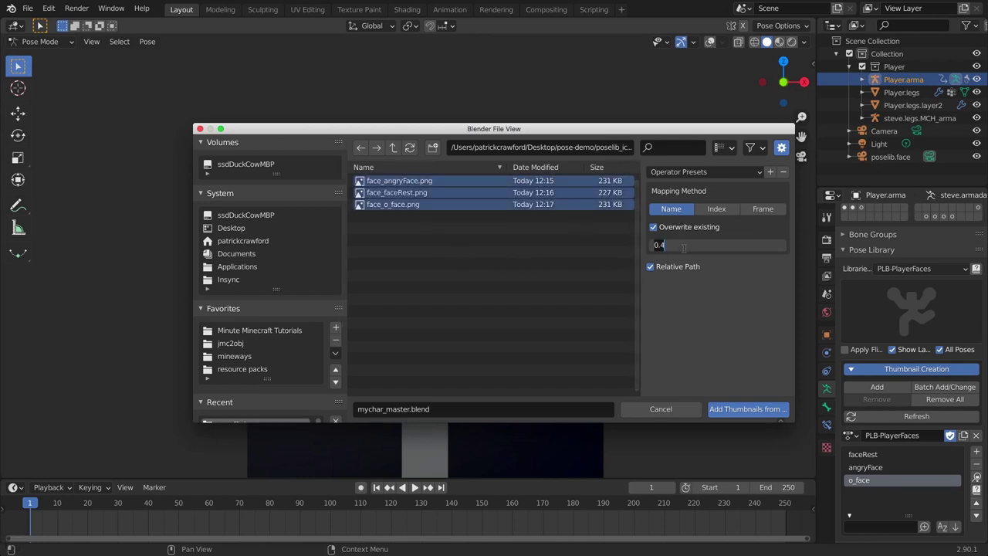
text(1)
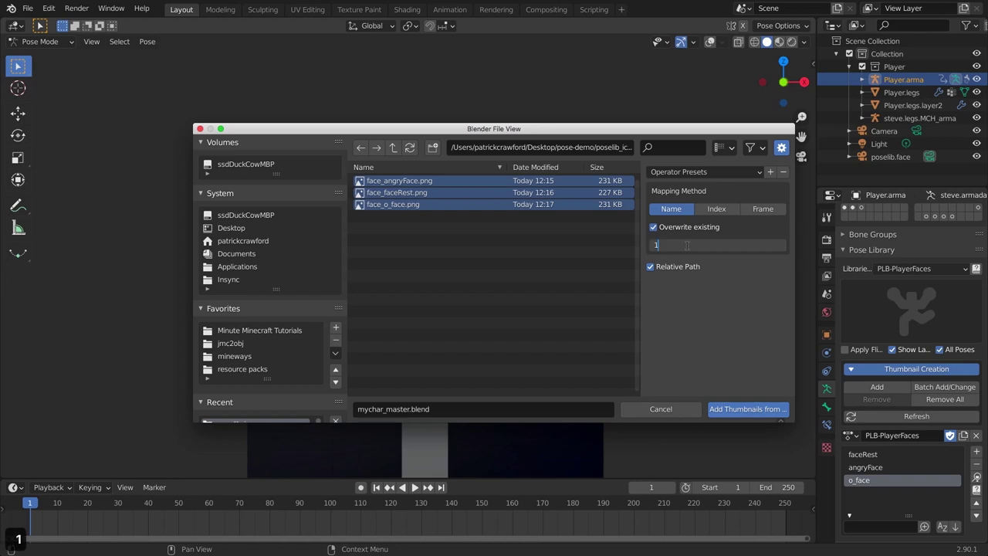
key(Return)
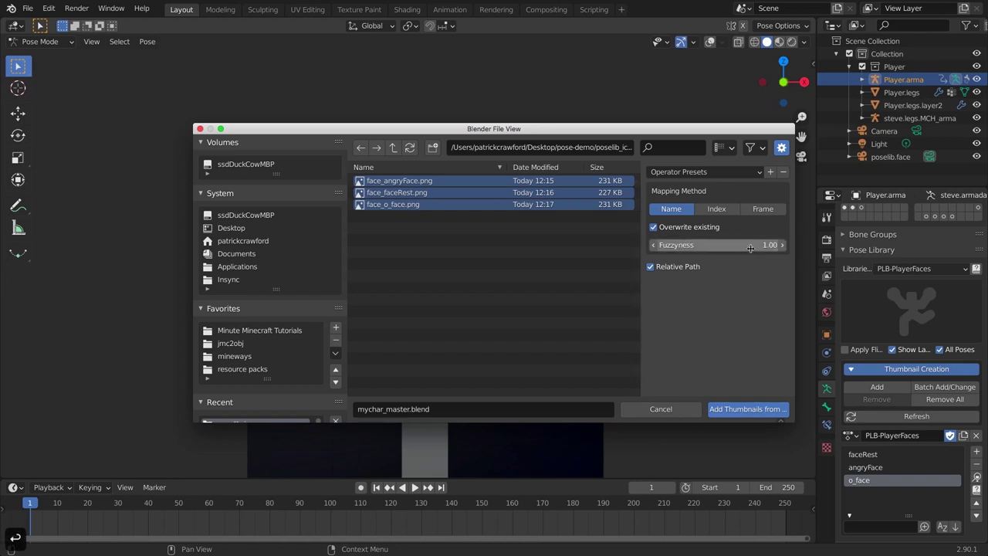
click(653, 229)
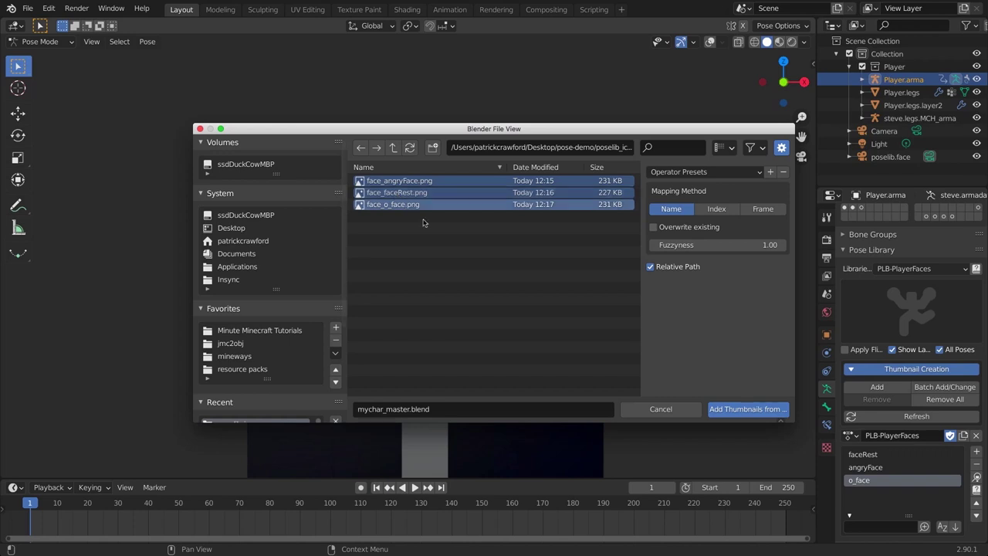
click(726, 411)
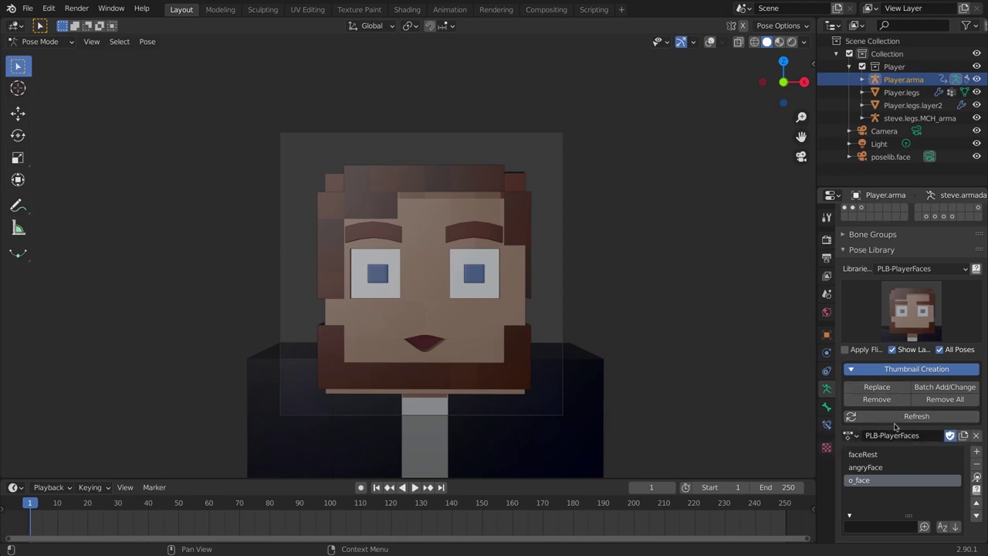
Test the thumbnail picker by applying the angryFace, faceRest and o_face poses in turn, finishing on o_face
click(912, 306)
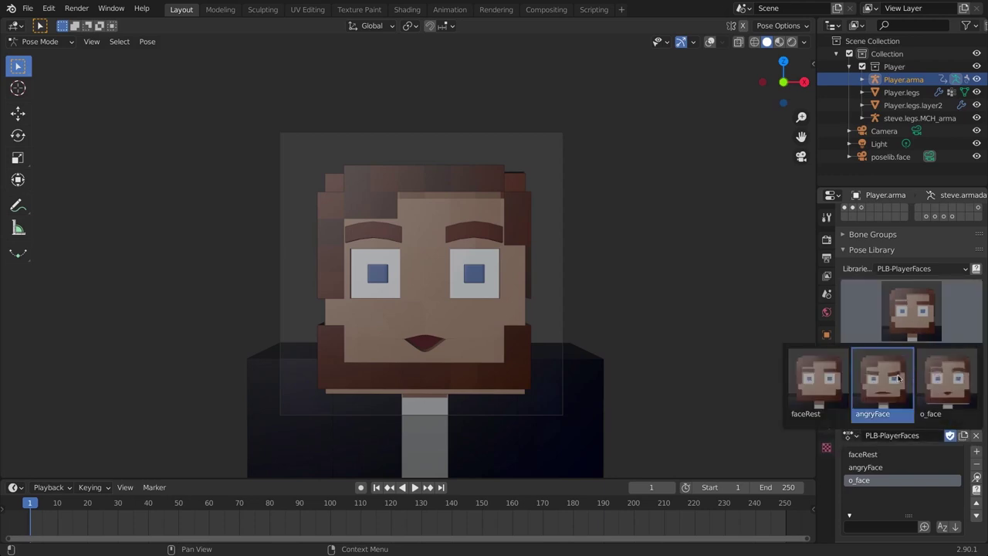
click(880, 377)
click(907, 312)
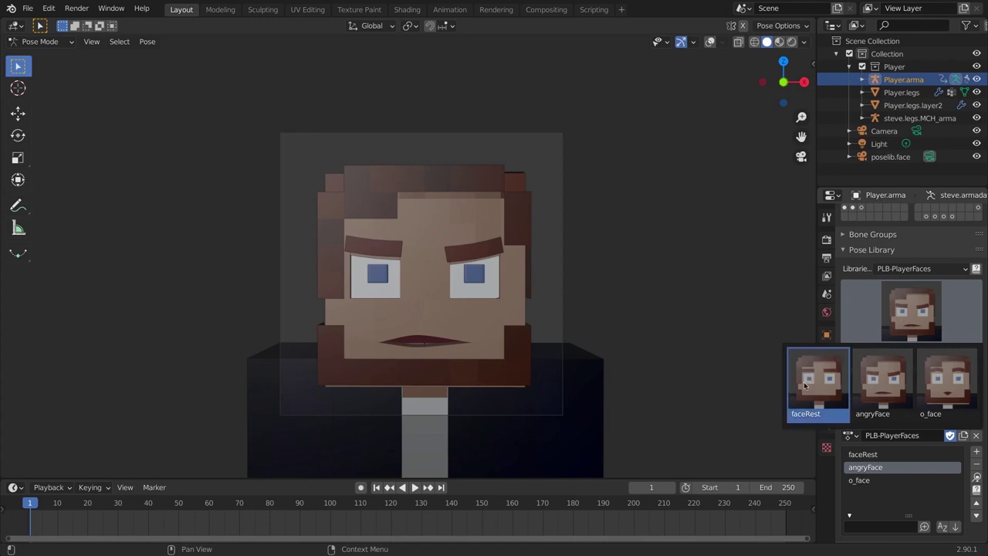
click(806, 386)
click(909, 312)
click(949, 384)
click(930, 313)
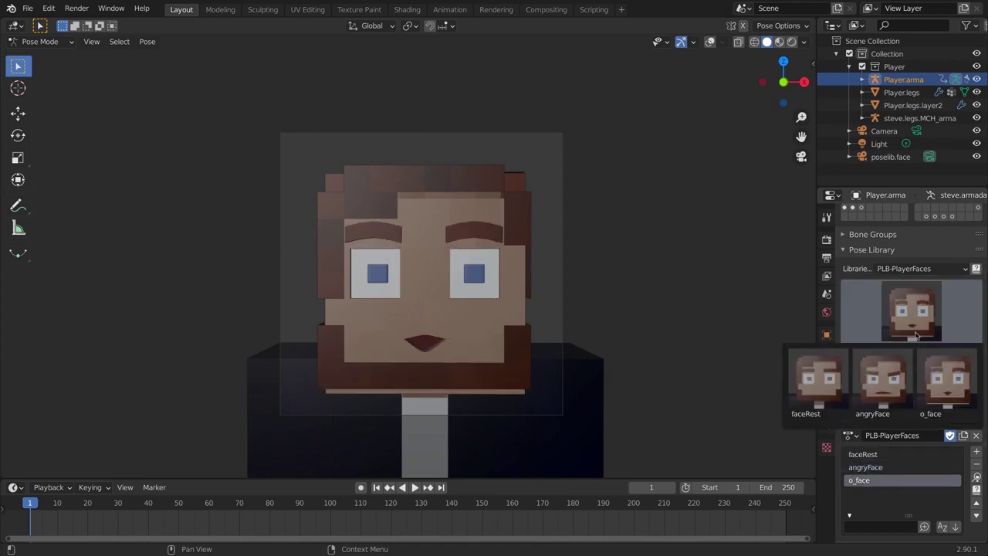
click(896, 375)
click(906, 297)
click(827, 372)
click(903, 308)
click(957, 378)
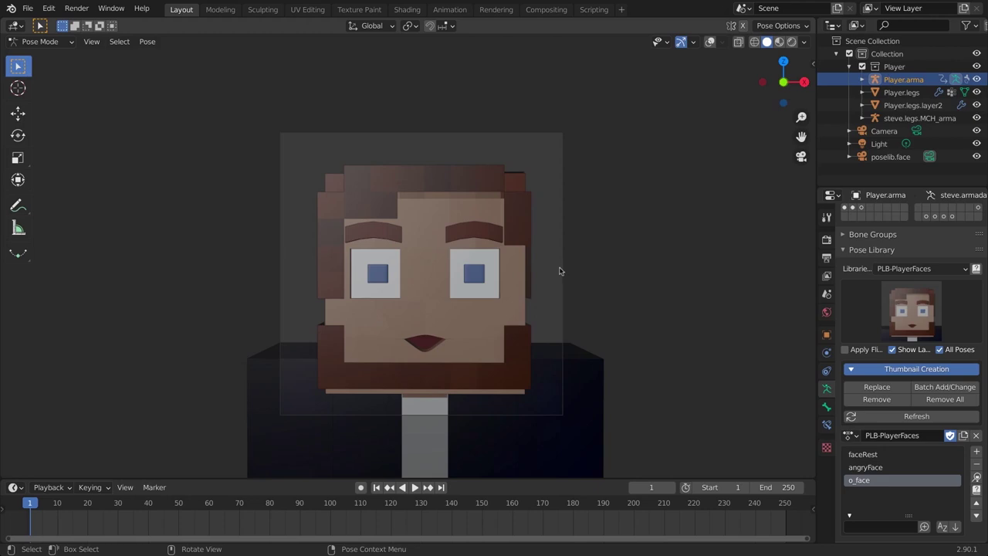
Leave the camera view, turn the viewport overlays back on and save the character file
middle_drag(591, 276, 518, 300)
scroll(518, 301, down, 2)
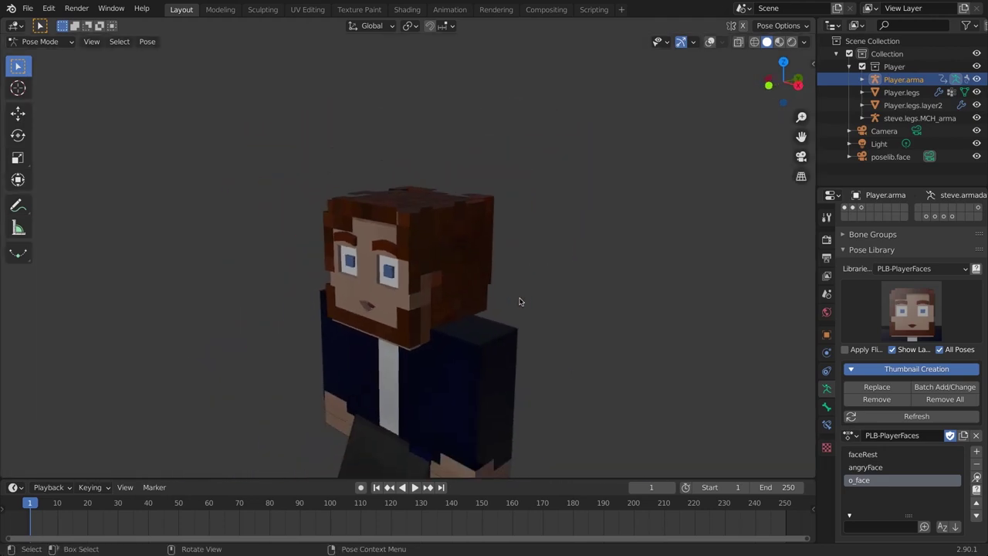
scroll(520, 301, down, 4)
key(shift+alt+z)
middle_drag(436, 339, 477, 282)
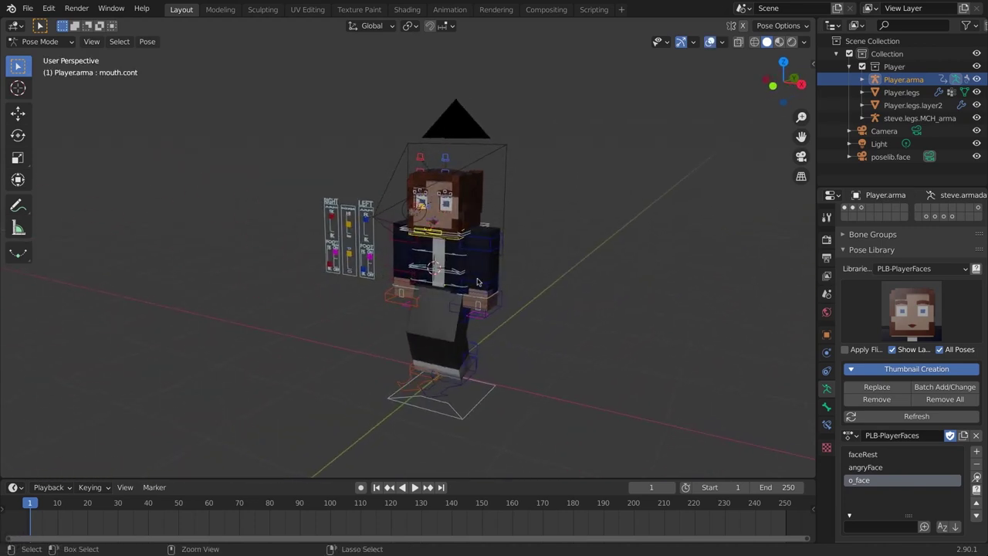
key(ctrl+s)
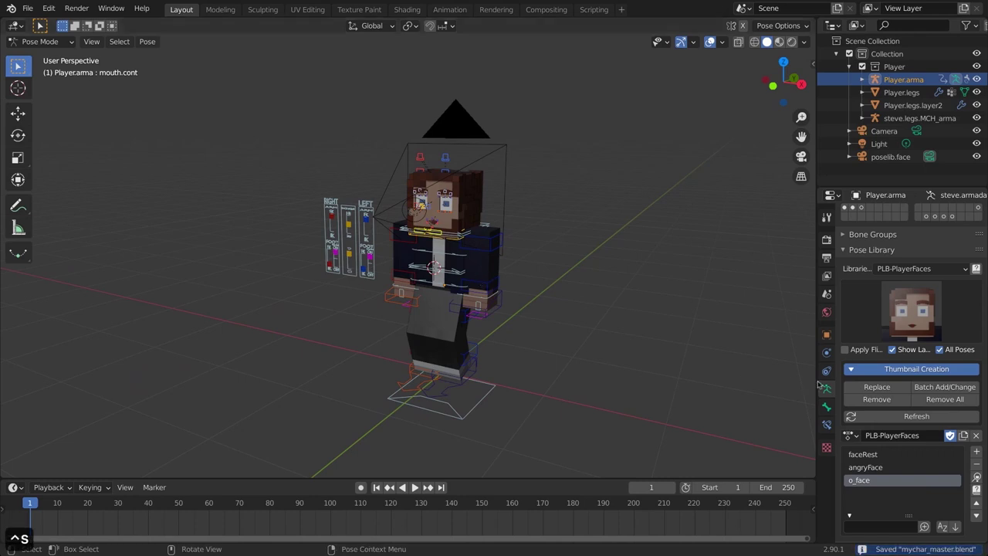
Switch the rig's active pose library to PLB-PlayerBody
click(911, 268)
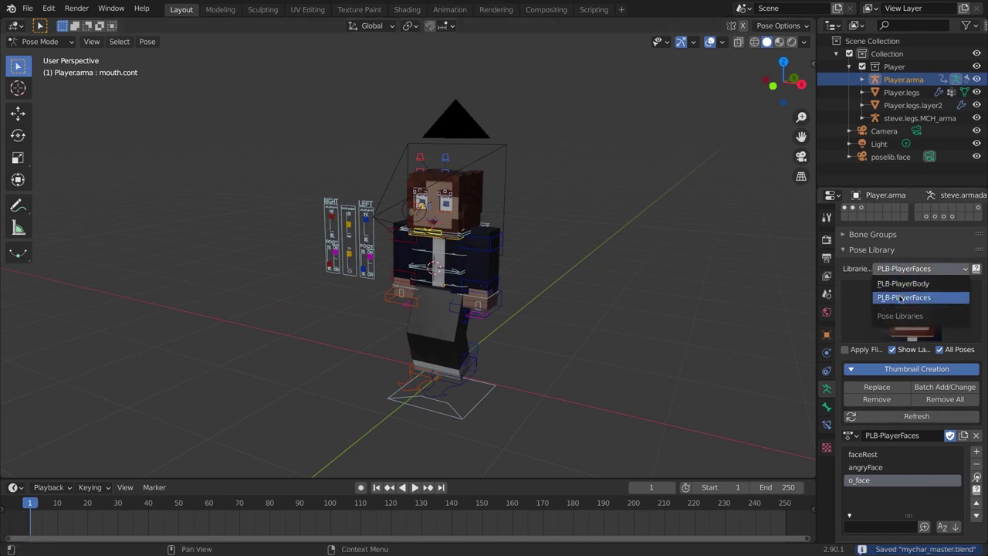
click(900, 299)
click(904, 268)
click(898, 283)
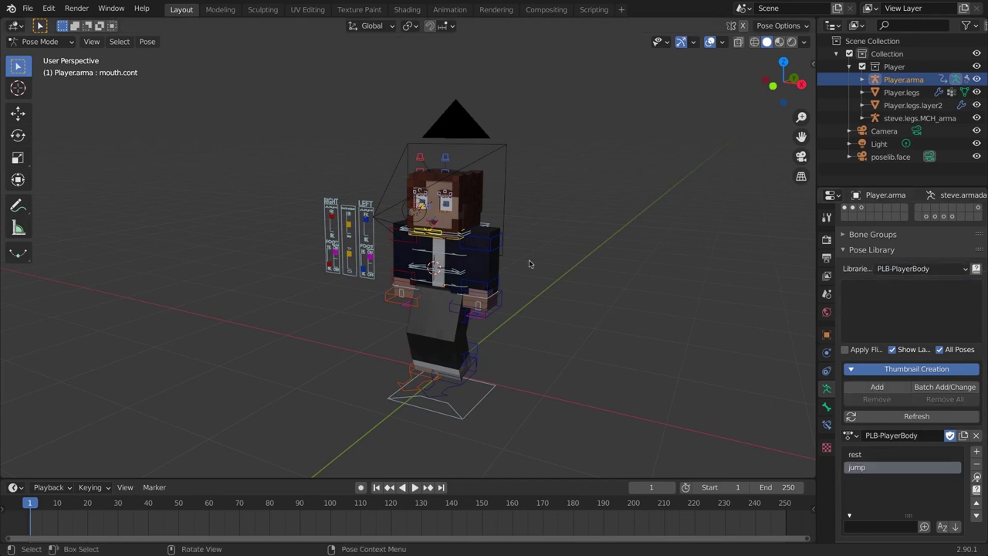
Create a new General file, delete the default cube and hide the viewport sidebar
key(ctrl+n)
key(Return)
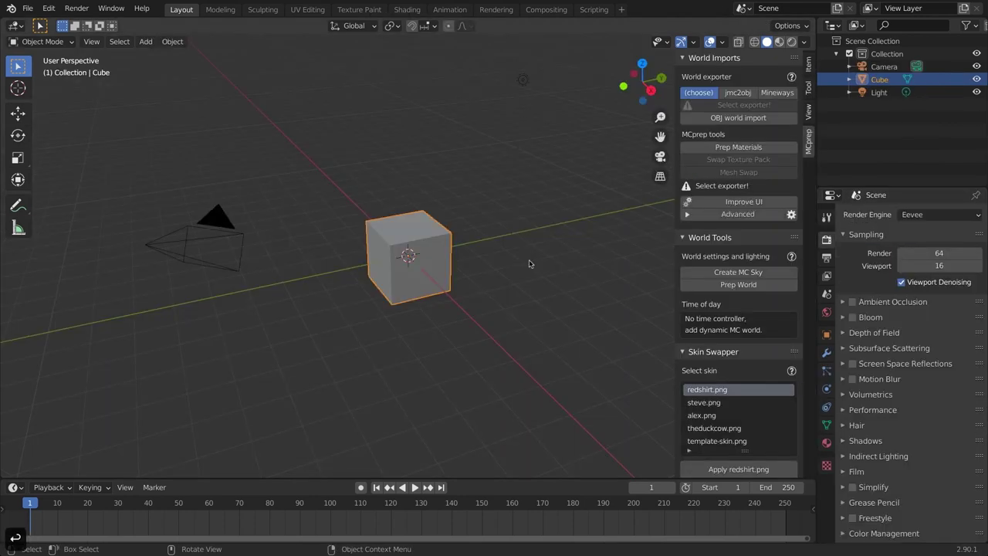
key(x)
key(Return)
key(n)
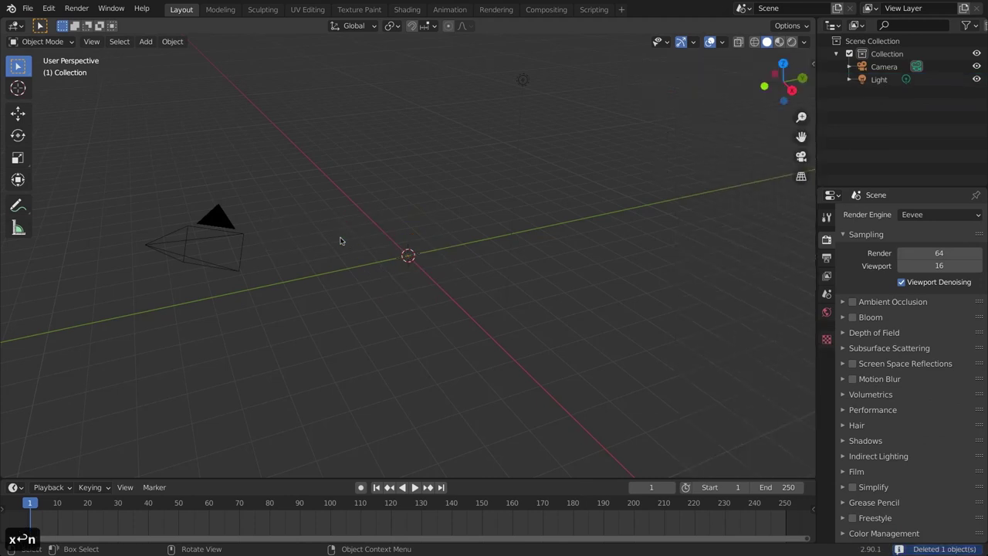
Link the Player collection from mychar_master.blend in the pose-demo folder into the scene
click(27, 9)
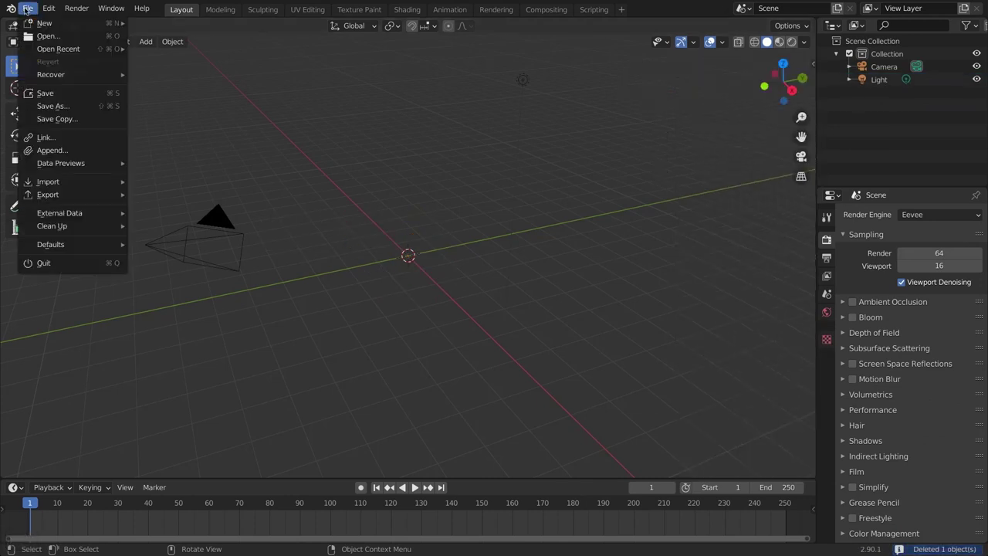
click(47, 138)
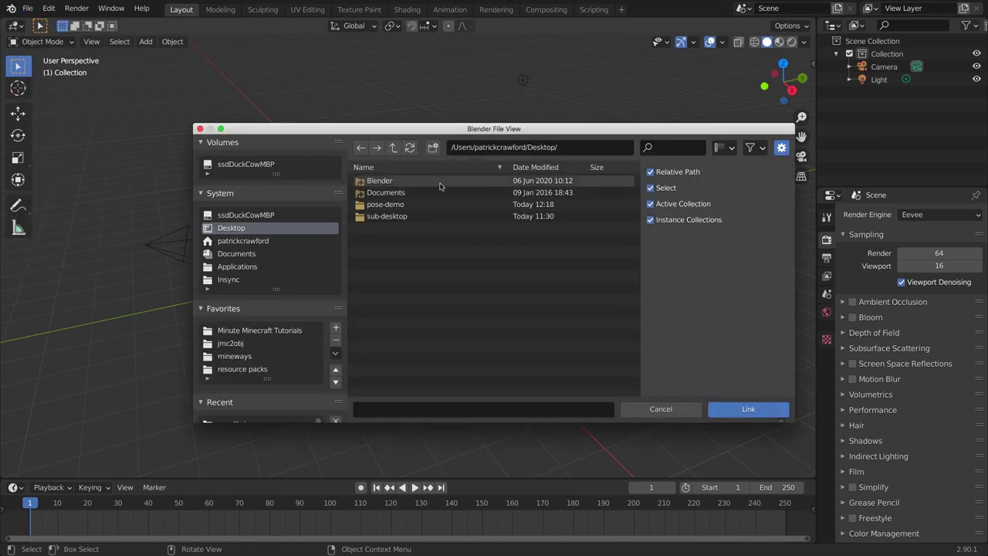
click(388, 207)
double_click(389, 208)
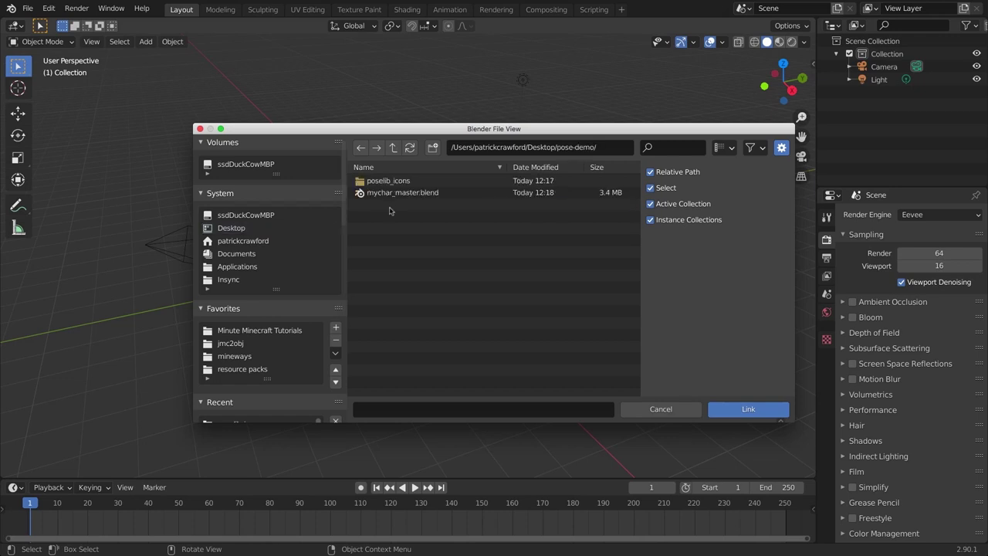
click(386, 196)
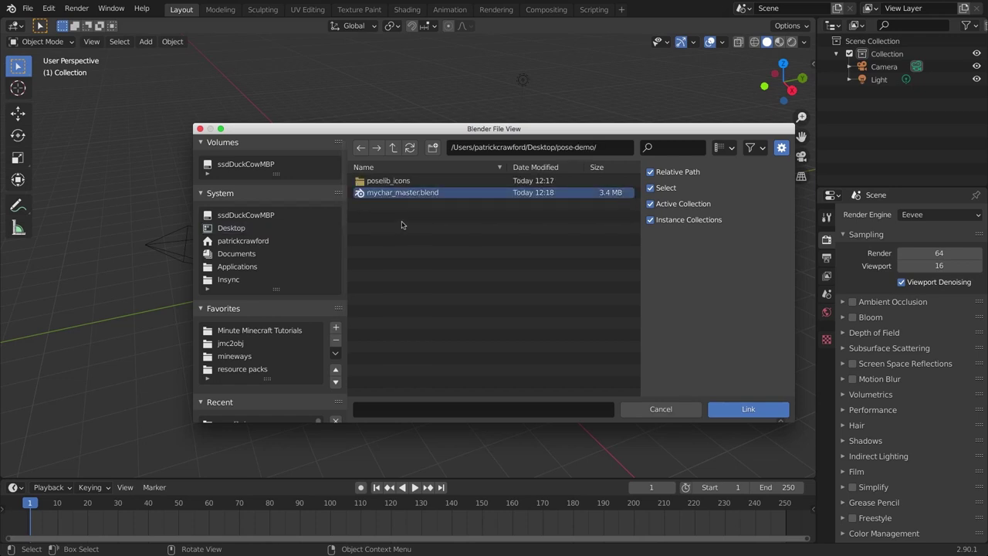
key(Return)
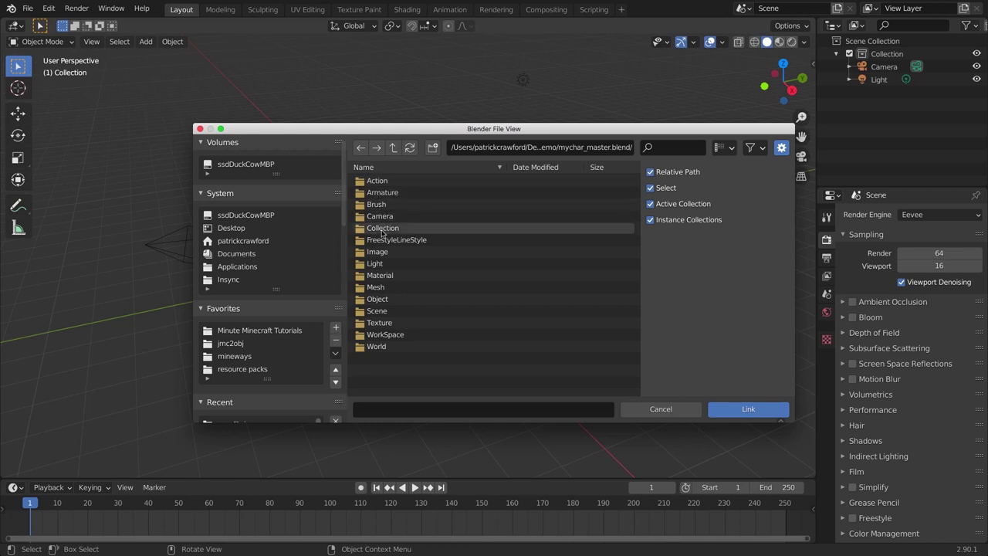
double_click(382, 228)
click(376, 194)
key(Return)
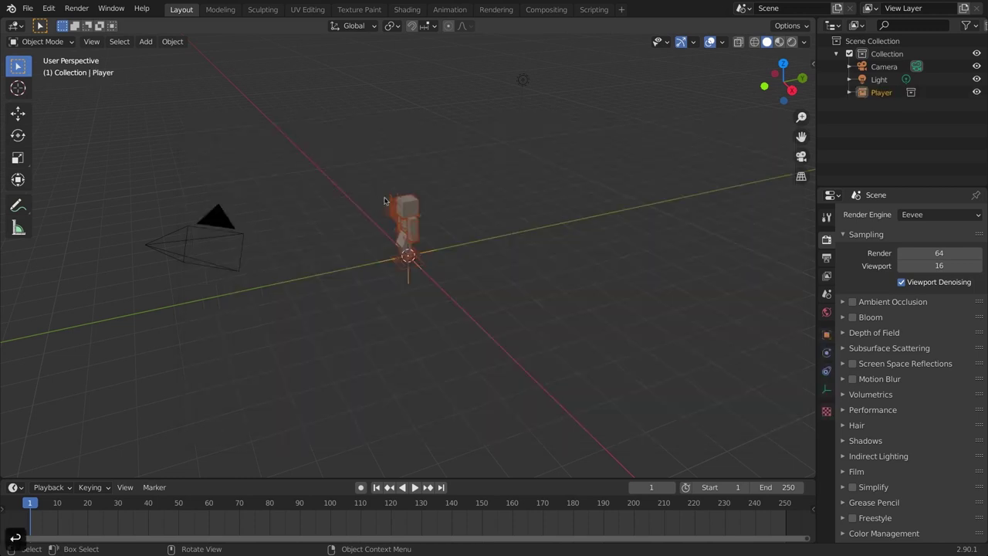
Make a proxy of the Player.arma armature from the linked Player collection
key(F3)
text(proxy)
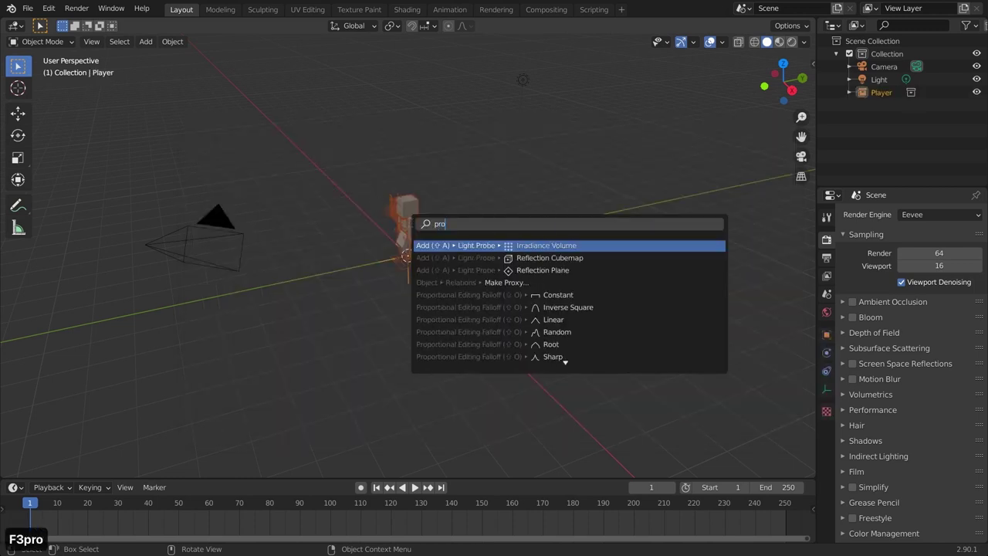
key(Return)
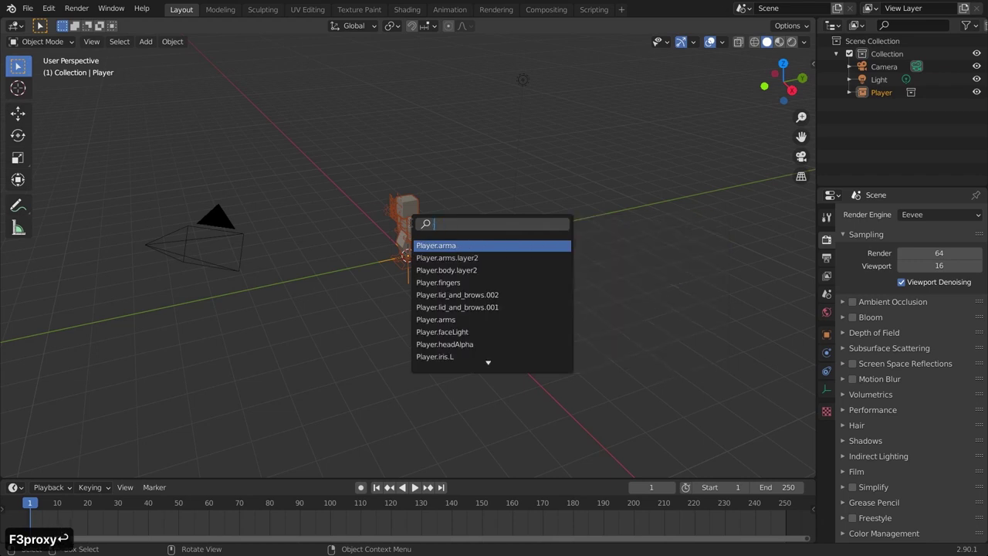
key(Return)
Run MCprep's Improve UI so the viewport displays the character's textures, and hide the sidebar
middle_drag(379, 249, 472, 249)
scroll(474, 251, up, 3)
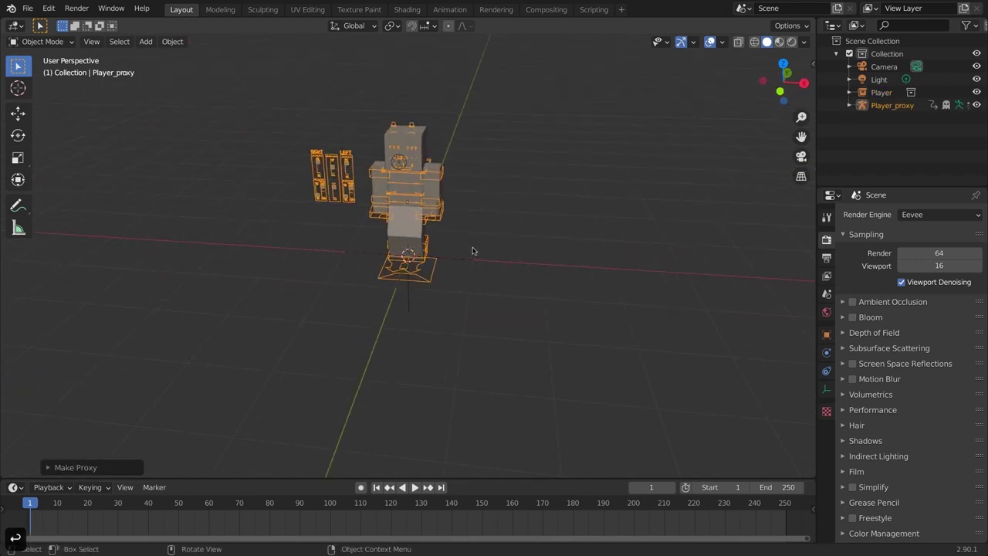
scroll(473, 251, up, 2)
key(n)
click(739, 202)
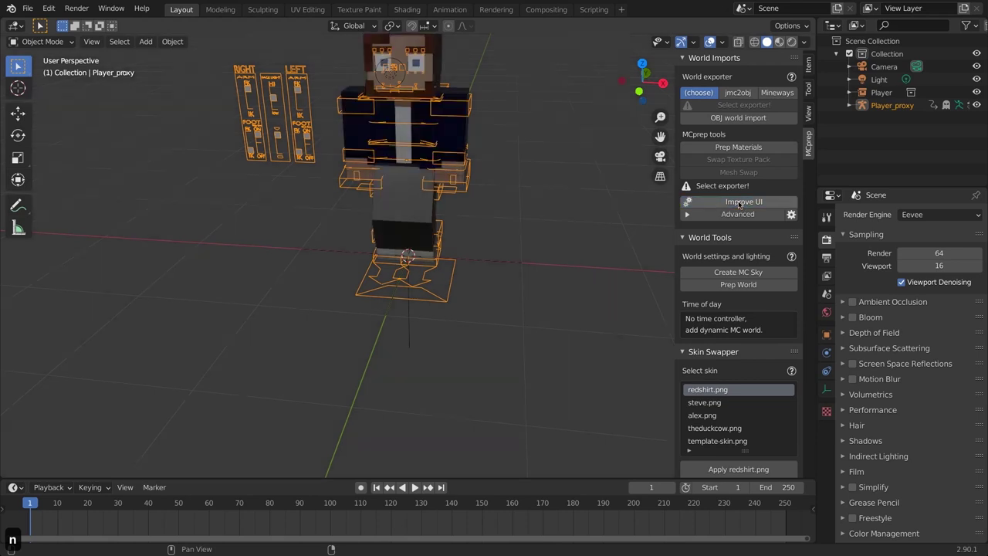
key(n)
middle_drag(556, 220, 522, 350)
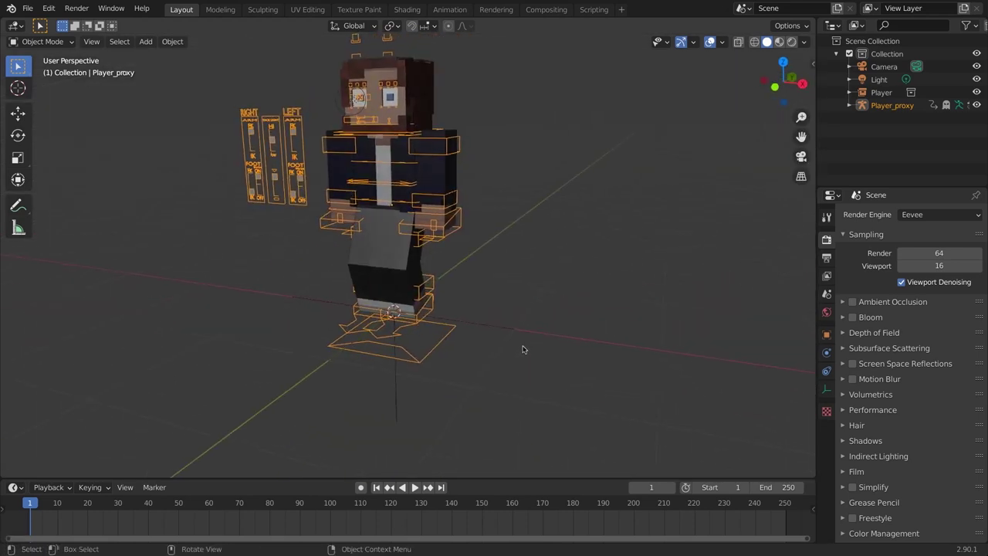
Enter Pose Mode on Player_proxy and try moving its MAIN bone
key(ctrl+Tab)
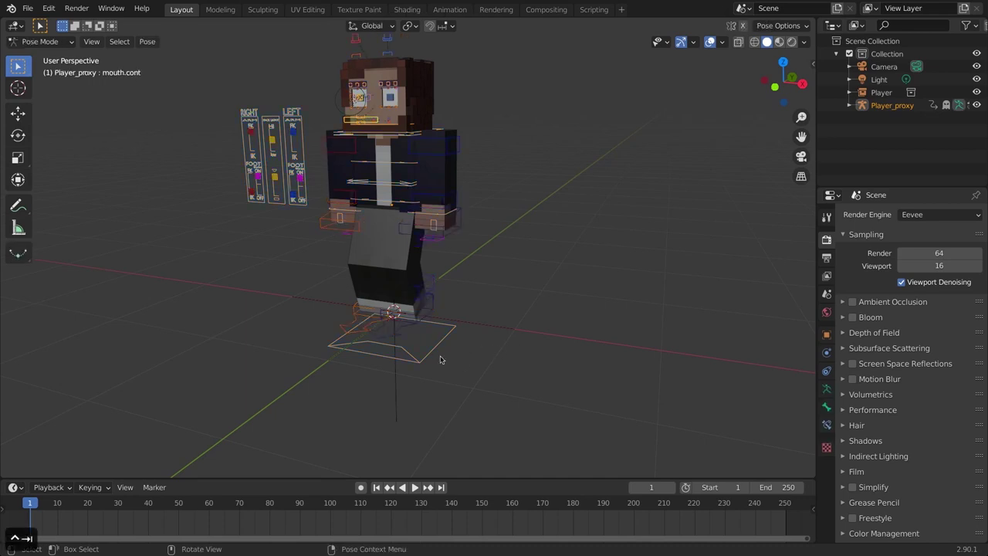
key(g)
right_click(491, 317)
click(428, 352)
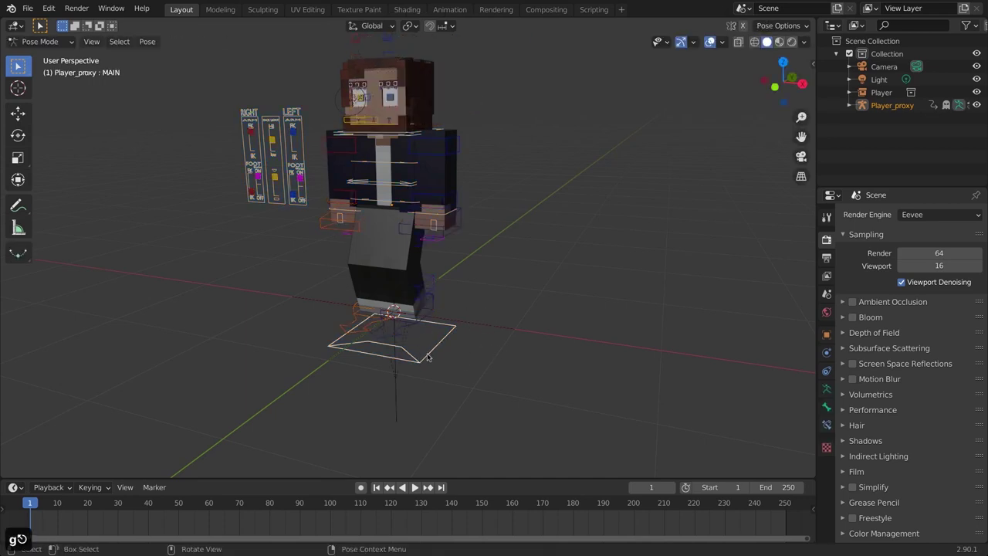
key(g)
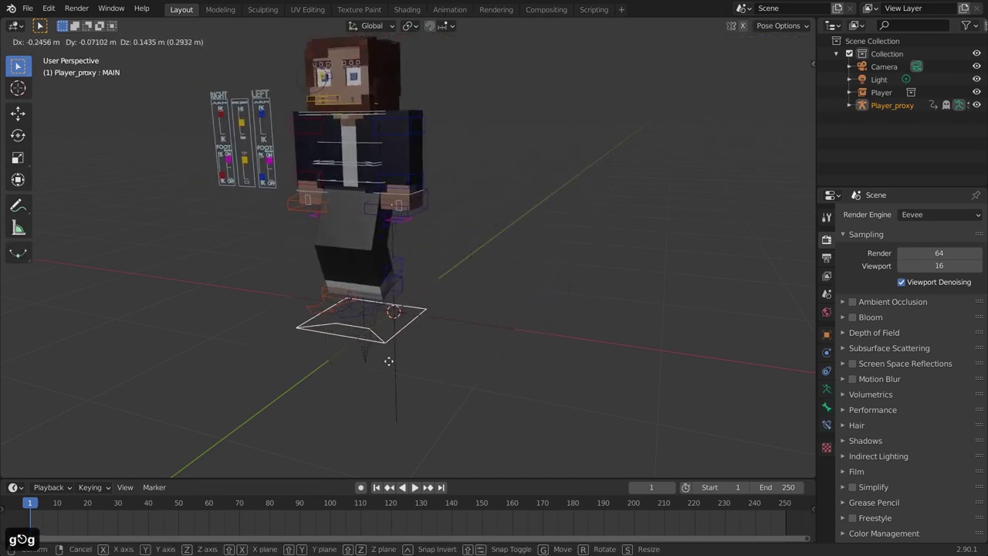
click(424, 344)
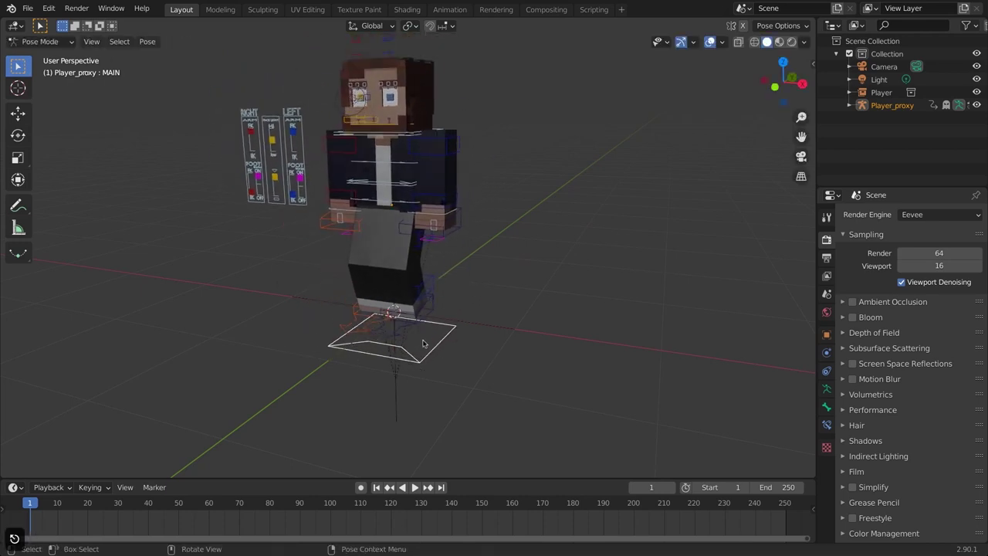
Return to Object Mode and assign the linked PLB-PlayerBody pose library to Player_proxy
click(848, 106)
key(Tab)
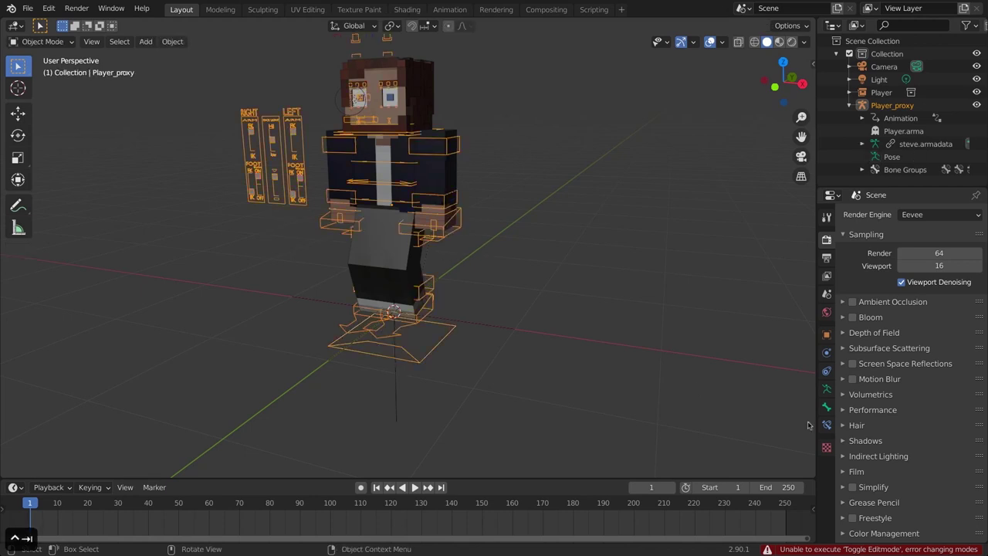
click(826, 390)
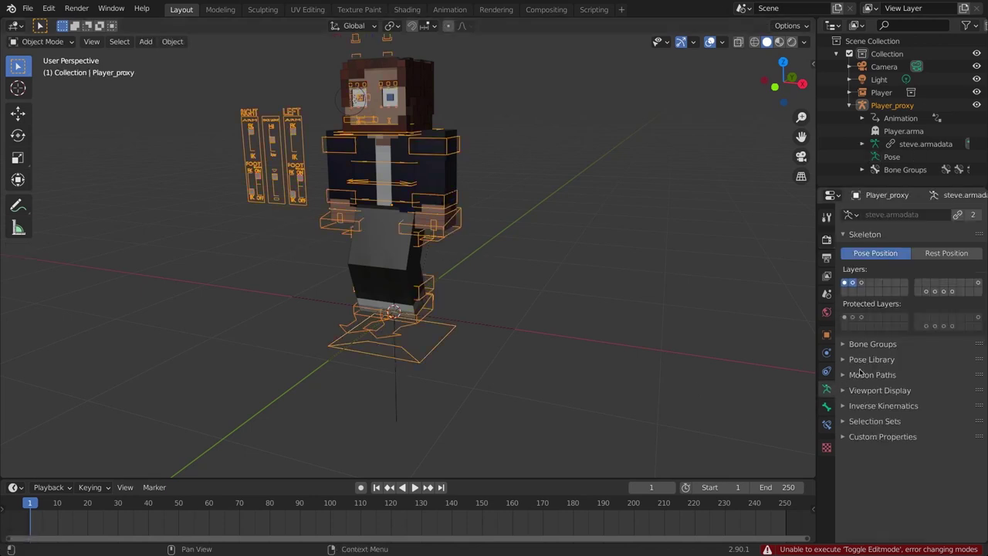
click(843, 360)
click(849, 398)
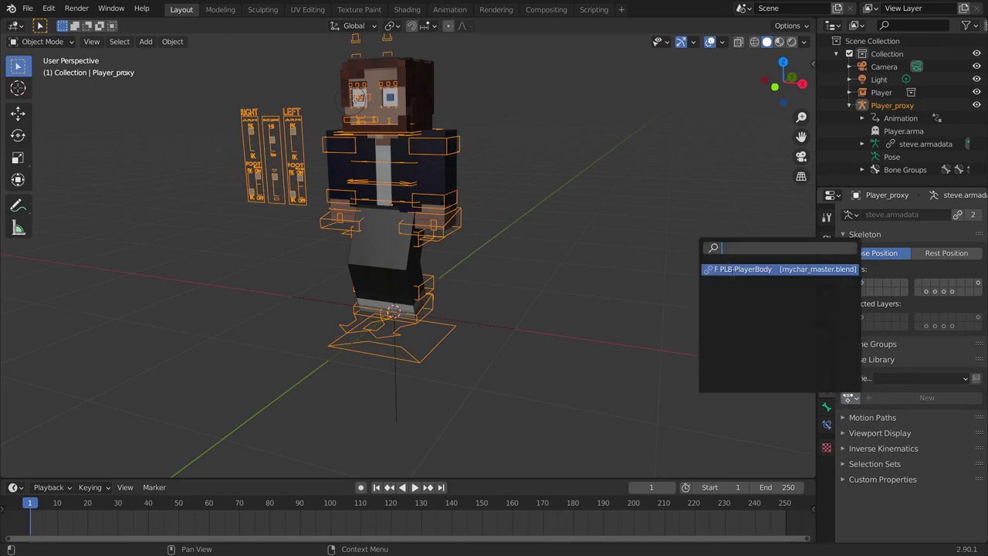
click(746, 269)
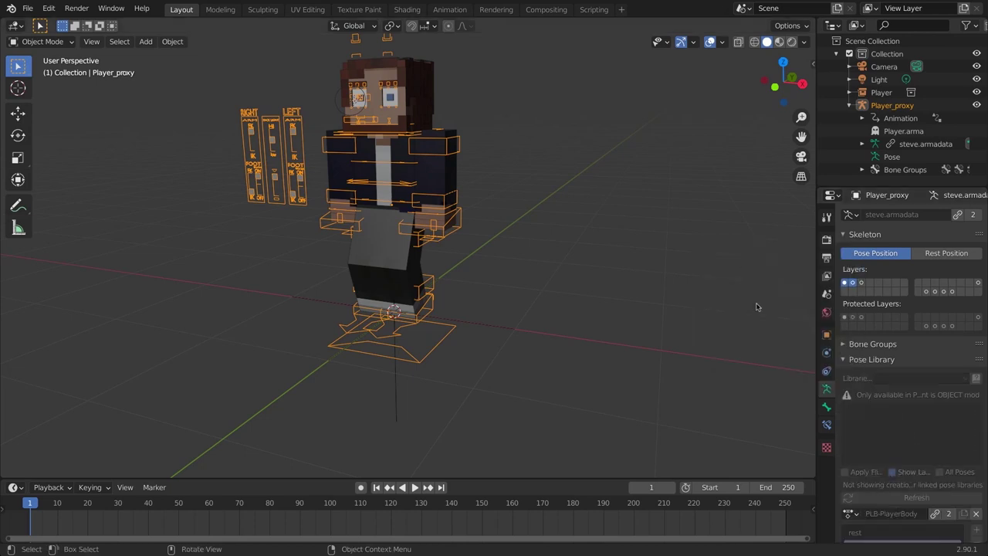
Check which pose libraries the proxy offers in Pose Mode, and return to Object Mode
scroll(893, 453, down, 3)
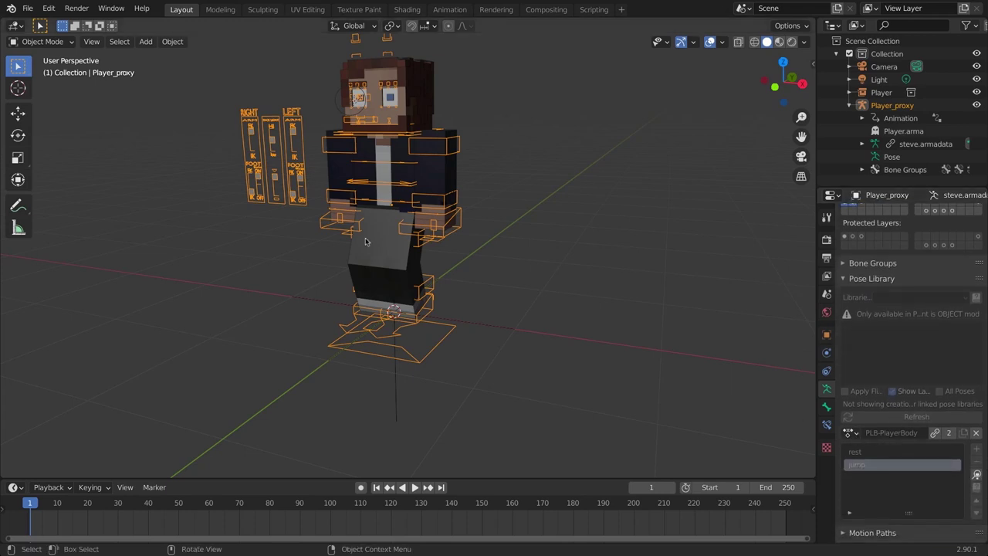
key(ctrl+Tab)
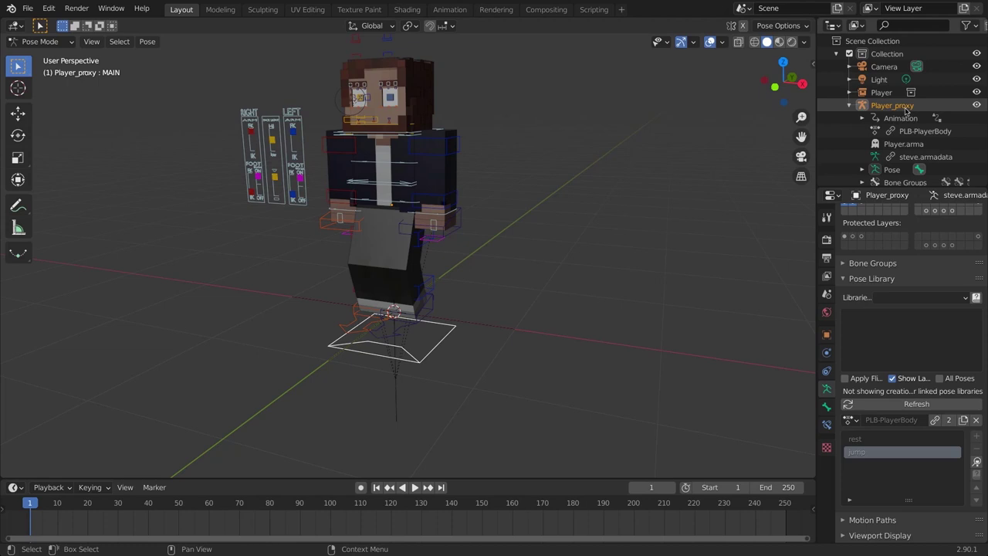
click(886, 300)
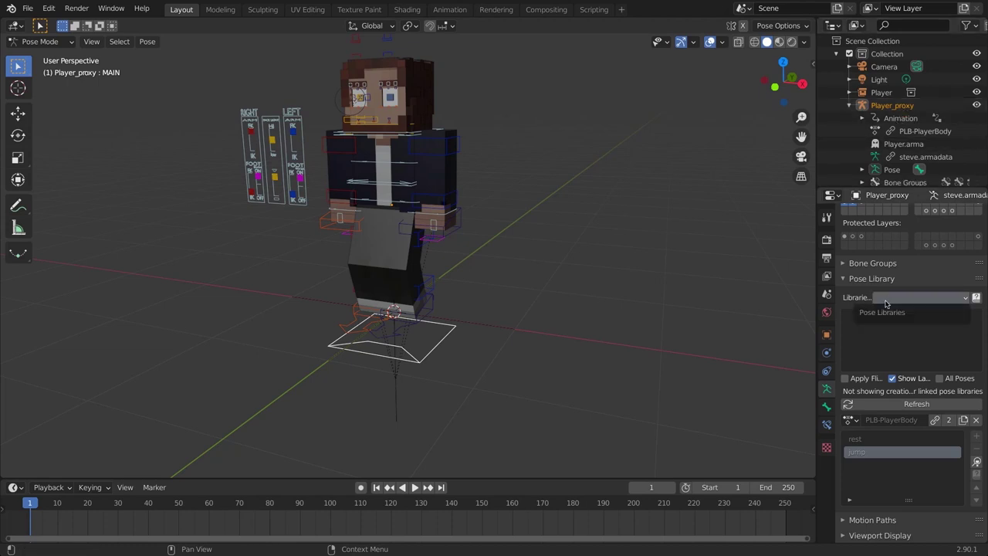
click(887, 327)
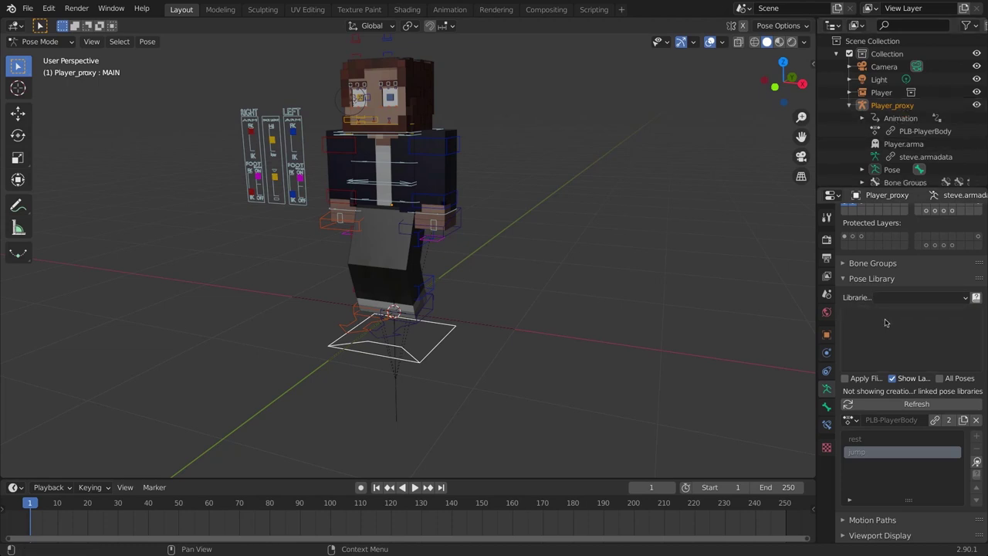
key(ctrl+Tab)
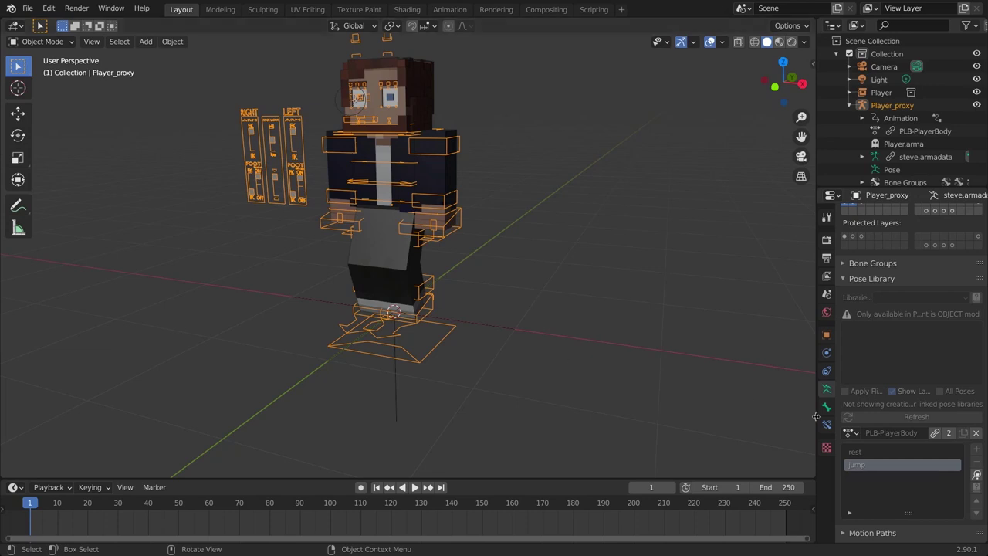
Rename the Player_proxy object to Player
click(826, 334)
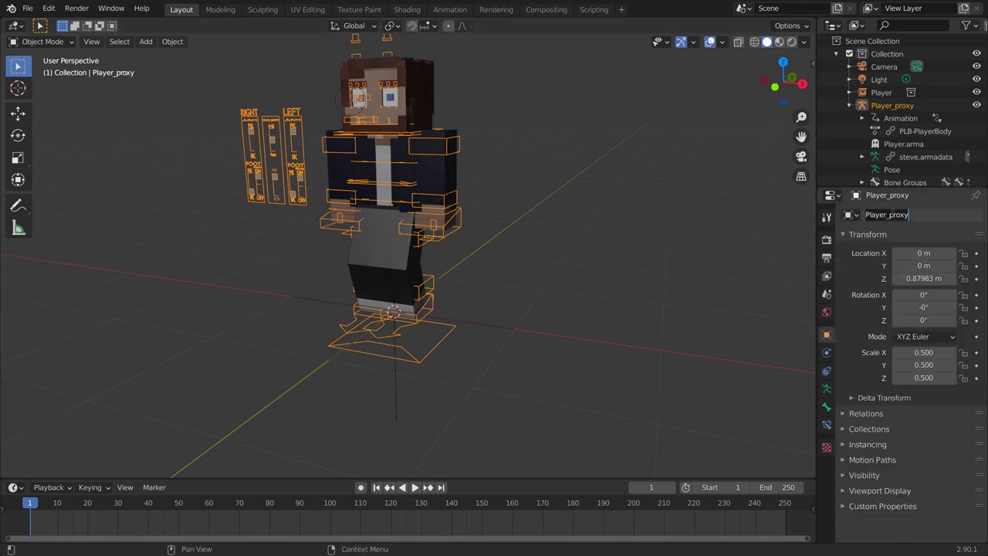
key(Right)
key(BackSpace)
key(BackSpace)
key(BackSpace)
key(BackSpace)
key(BackSpace)
key(BackSpace)
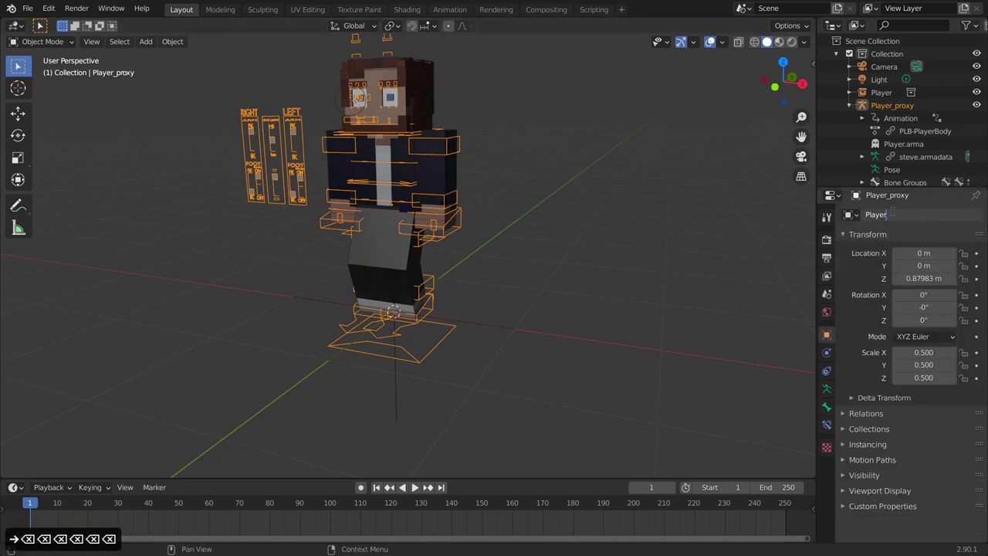
key(Return)
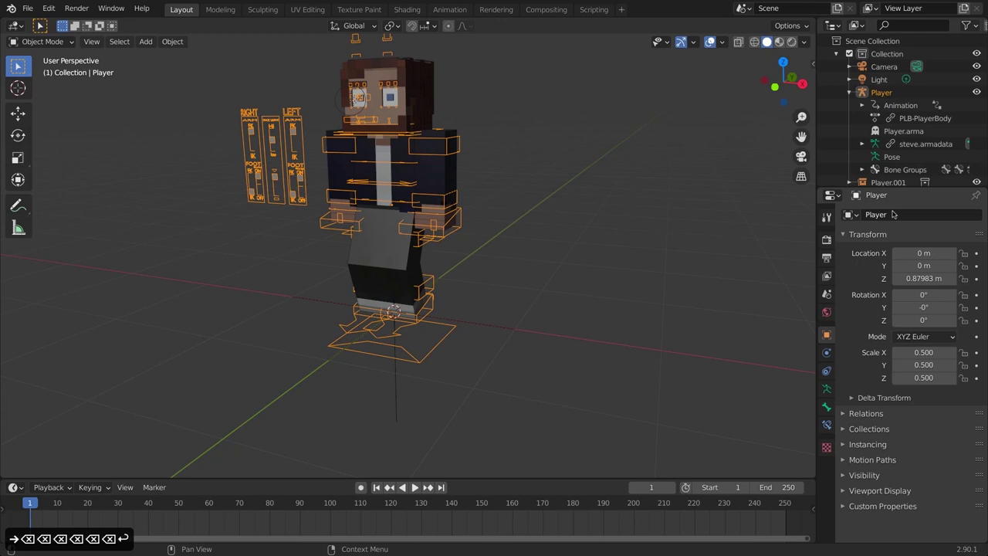
Enter Pose Mode on Player and check which pose libraries it offers, keeping PLB-PlayerBody chosen
click(827, 388)
key(ctrl+Tab)
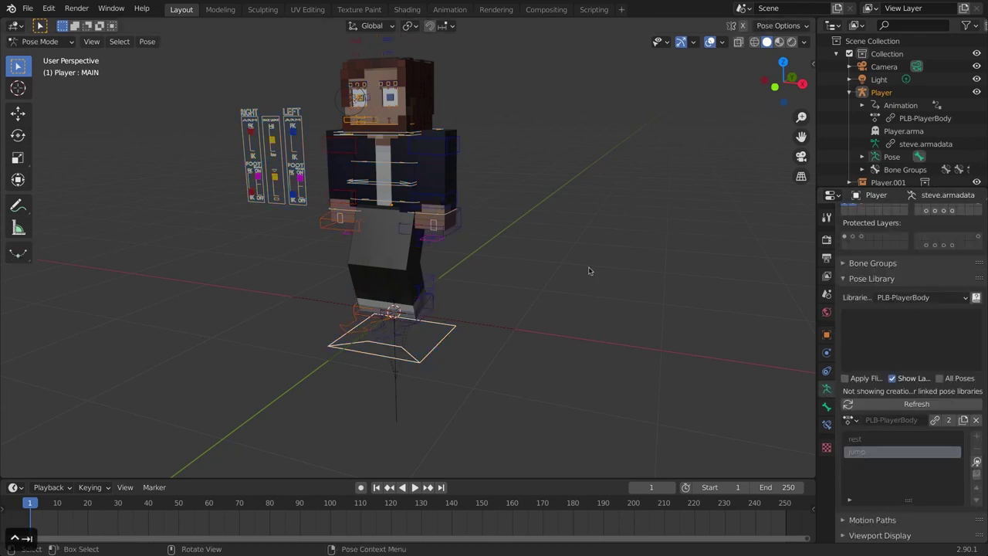
click(911, 300)
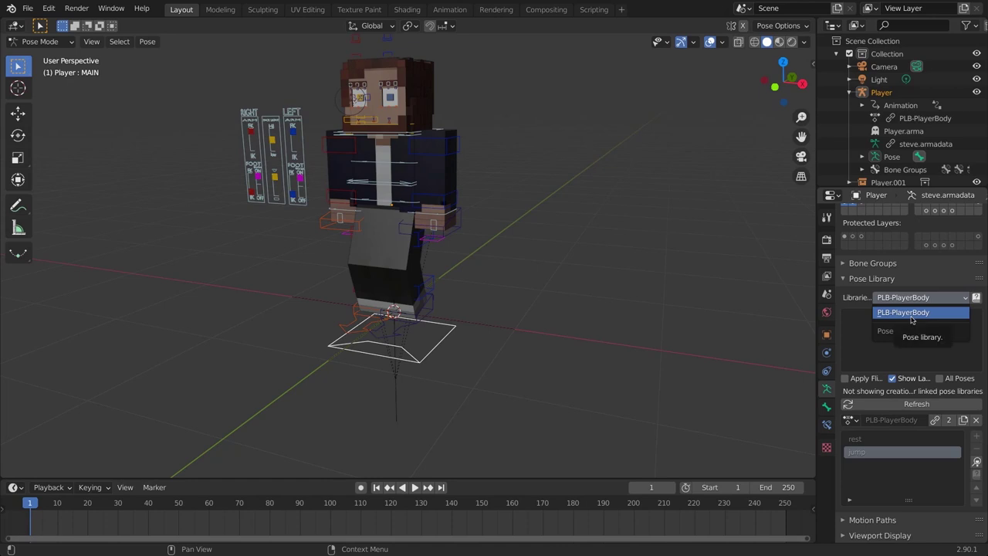
click(912, 320)
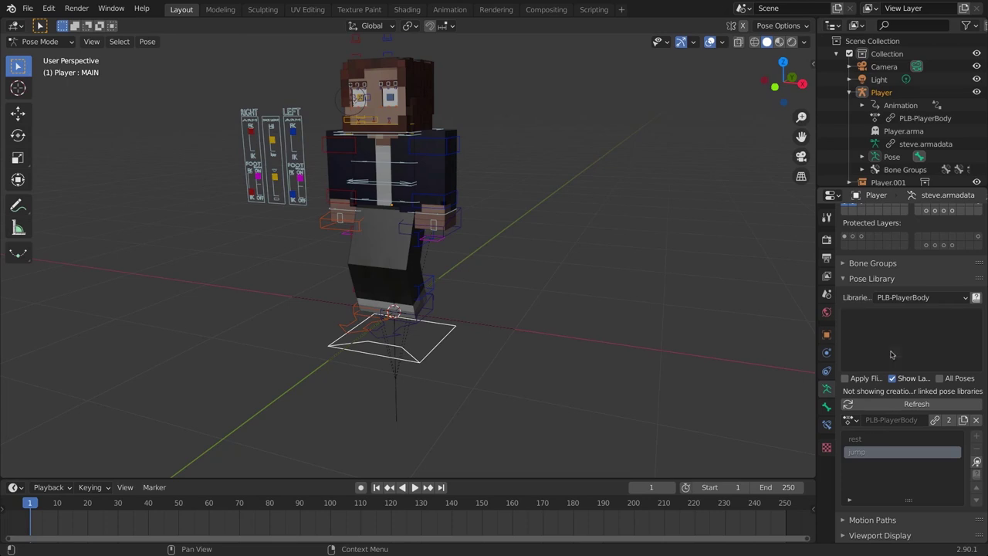
Select all bones and test PLB-PlayerBody by applying its jump pose and returning to the rest pose
click(867, 439)
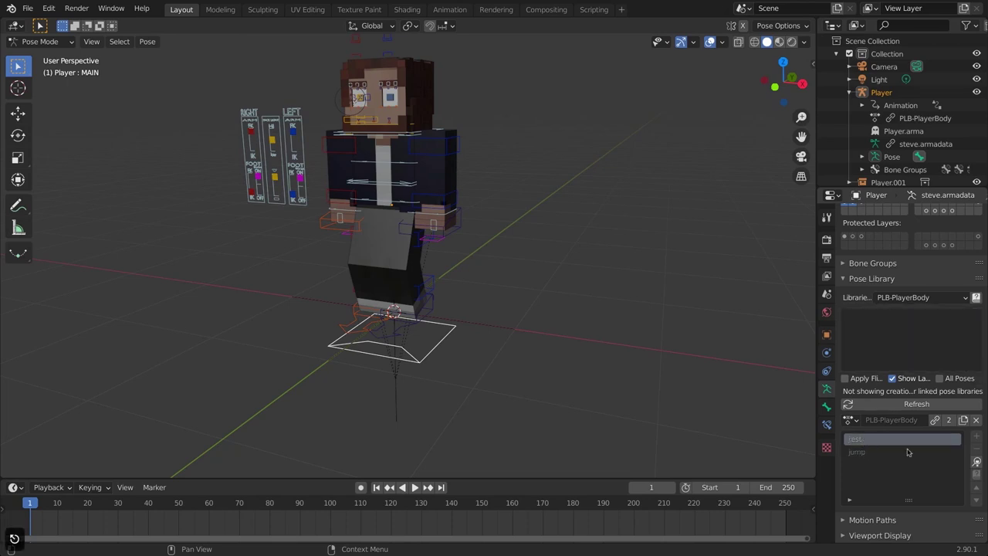
key(a)
key(a)
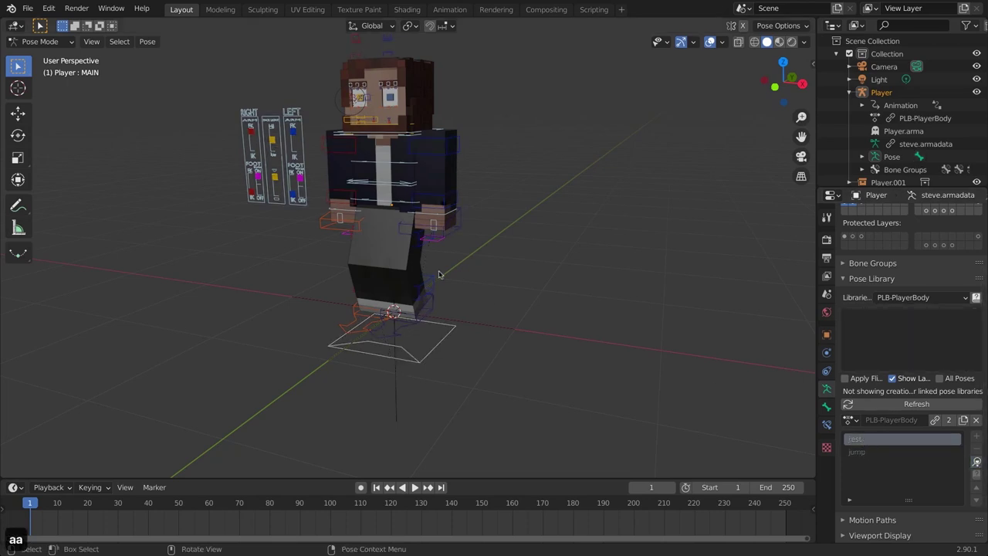
key(a)
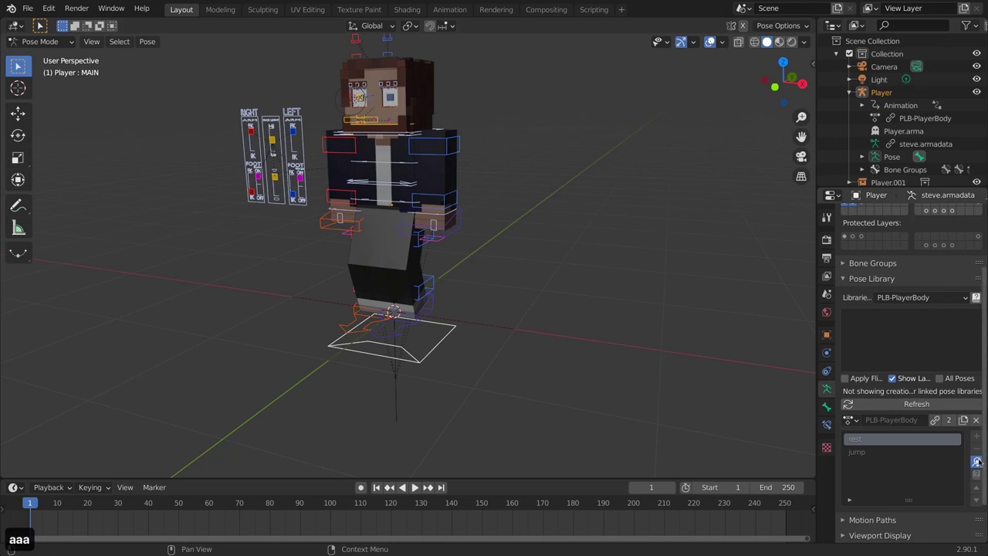
click(861, 452)
click(976, 461)
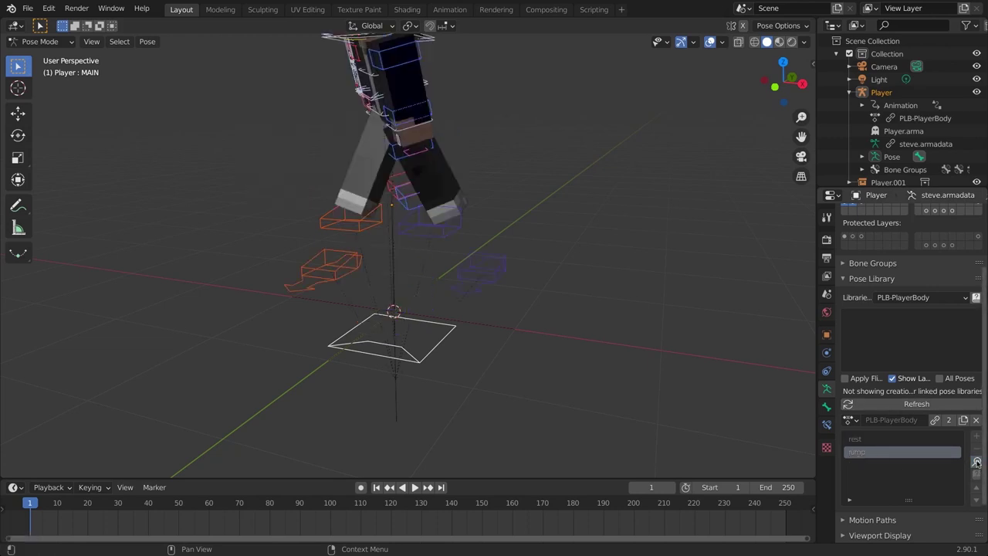
middle_drag(549, 302, 670, 390)
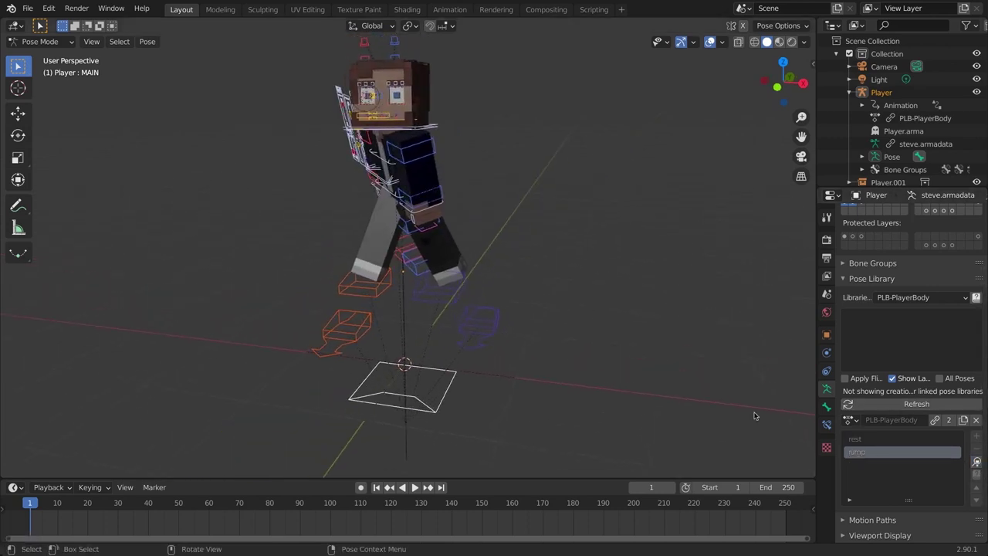
click(916, 440)
click(977, 461)
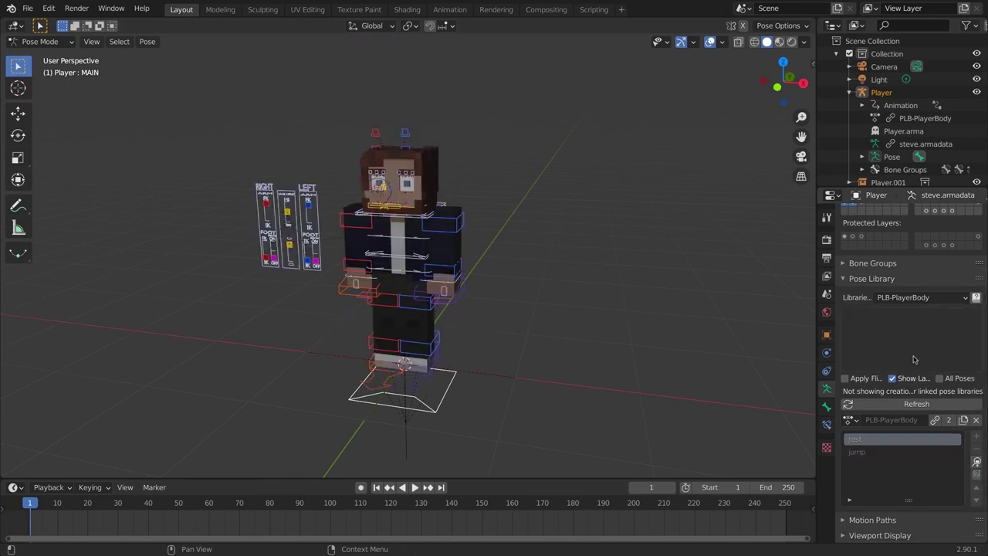
Check the available pose libraries and link the PLB-PlayerFaces action from mychar_master.blend
click(900, 299)
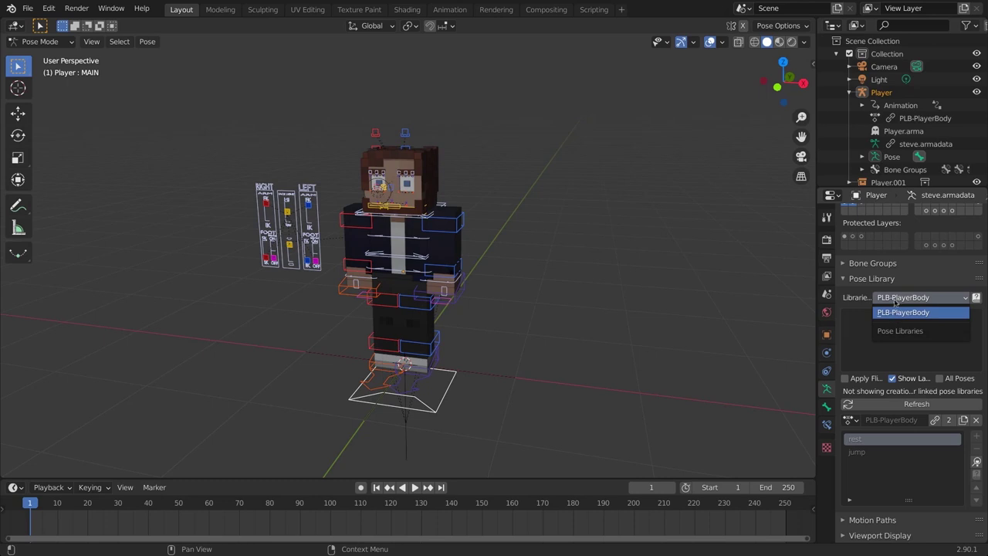
click(892, 315)
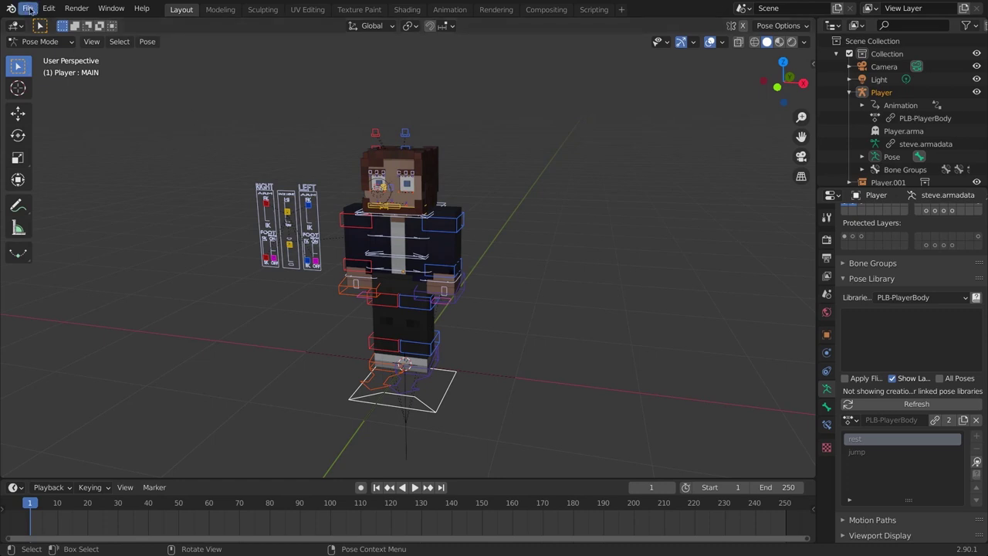
click(31, 9)
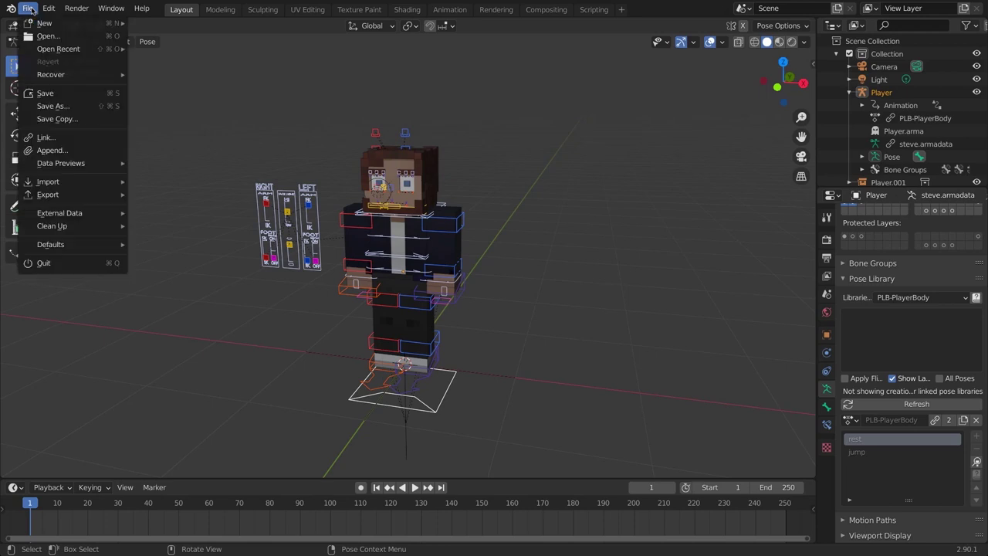
click(46, 138)
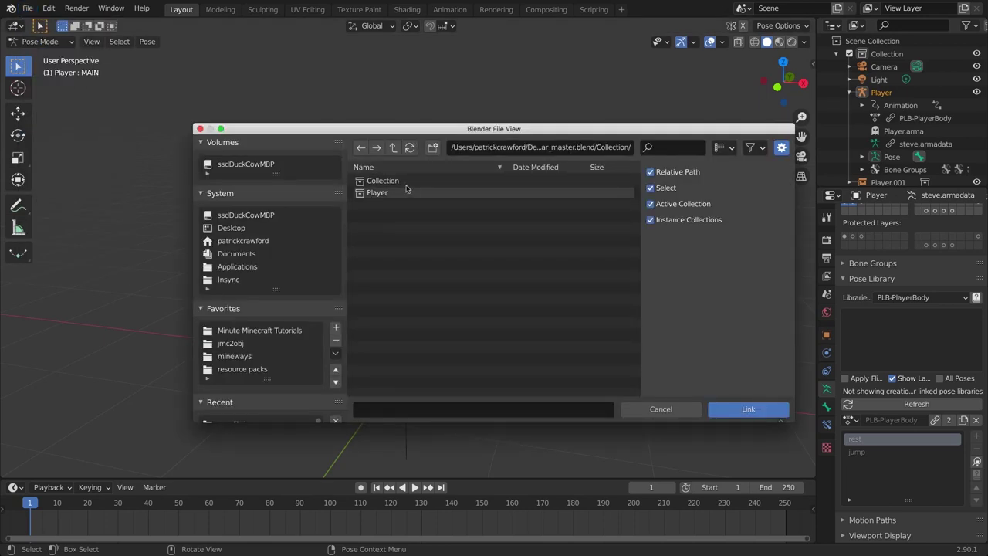
click(393, 148)
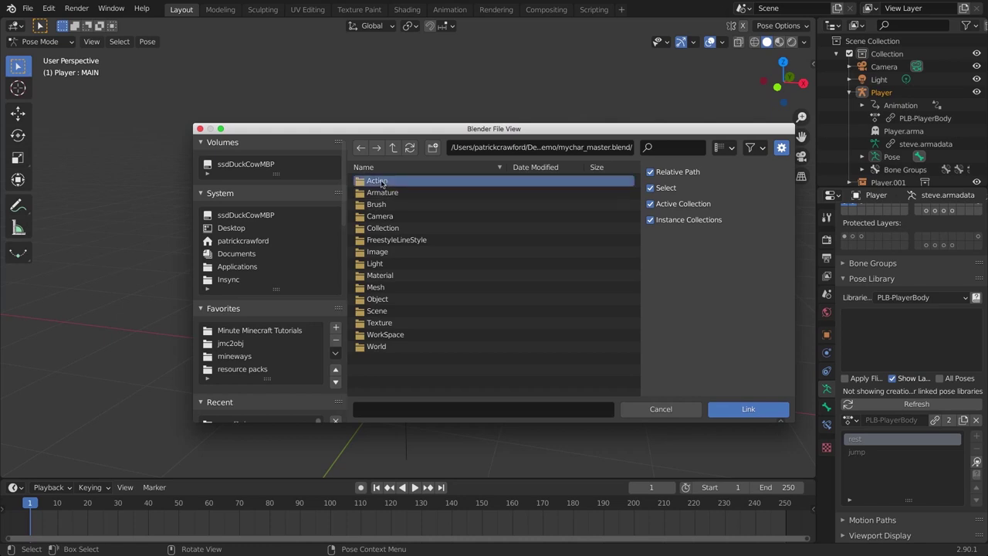
click(378, 180)
click(388, 193)
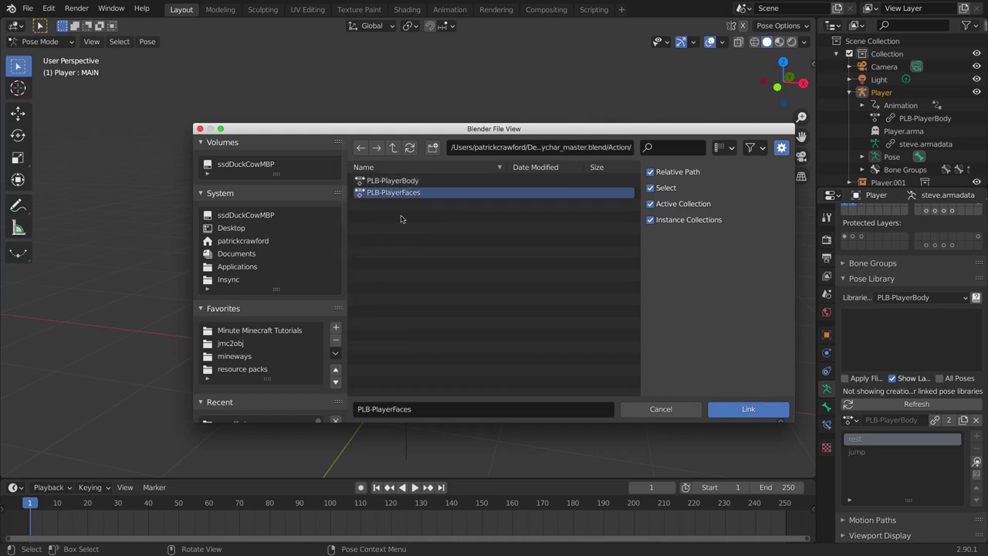
key(a)
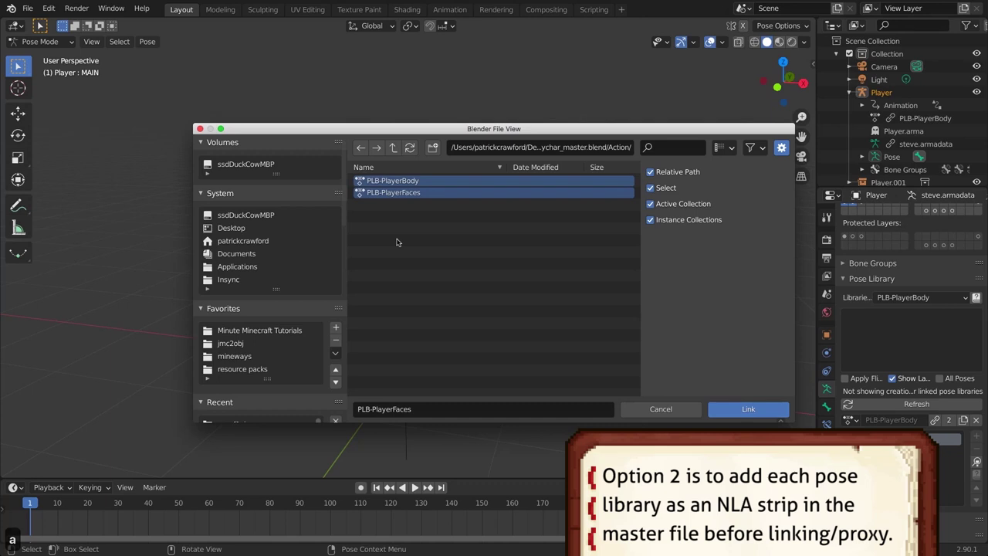
click(403, 239)
click(386, 194)
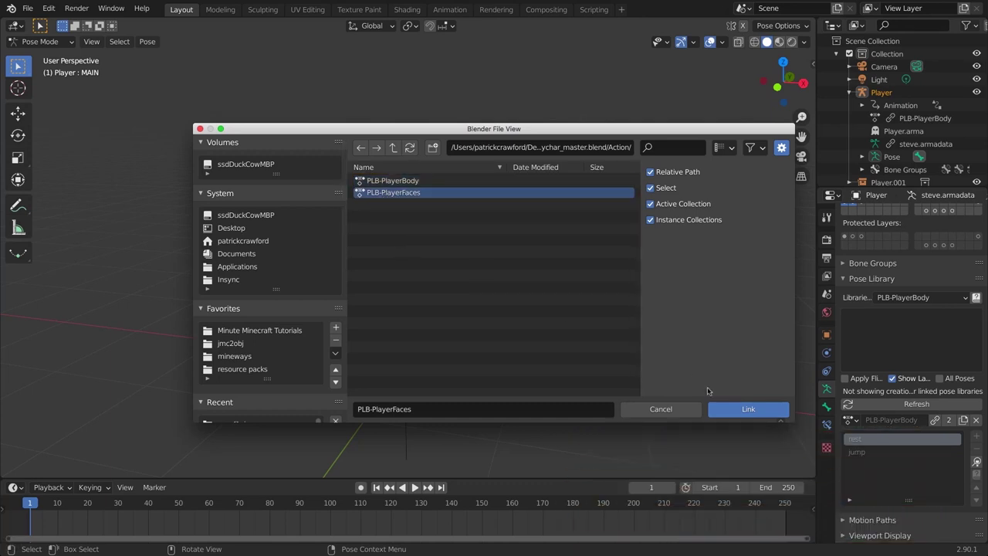
click(747, 410)
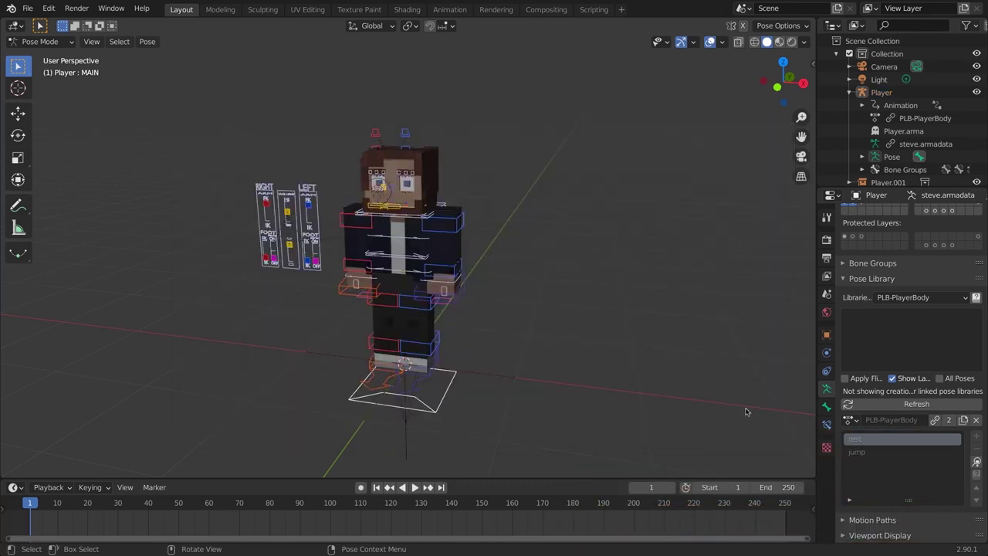
Switch the character's pose library to PLB-PlayerFaces and apply the o_face pose
click(902, 298)
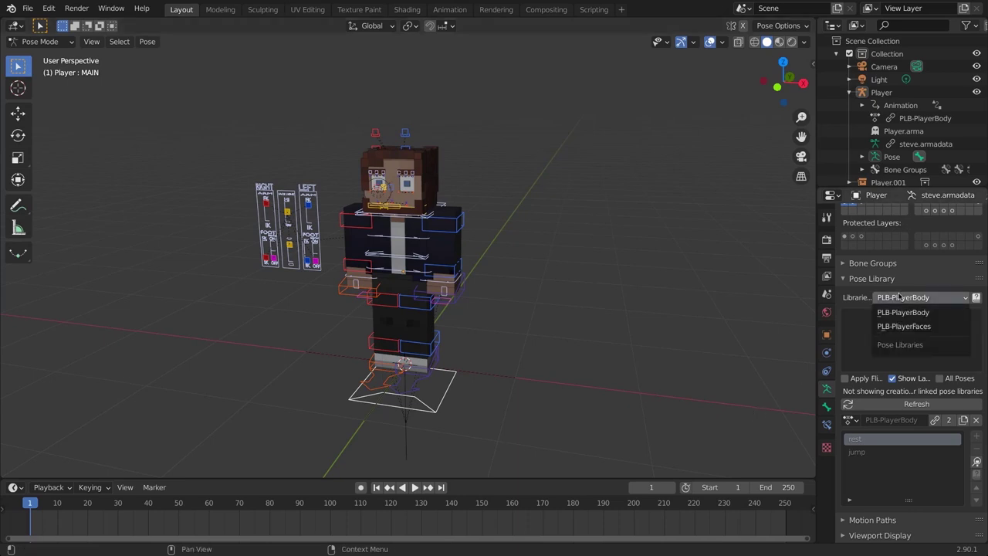
click(903, 326)
click(904, 352)
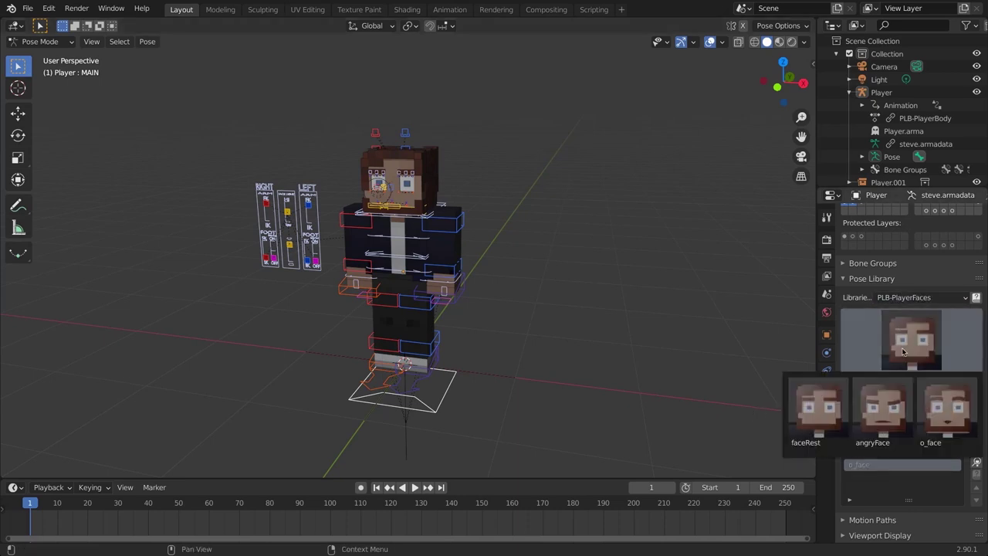
click(949, 399)
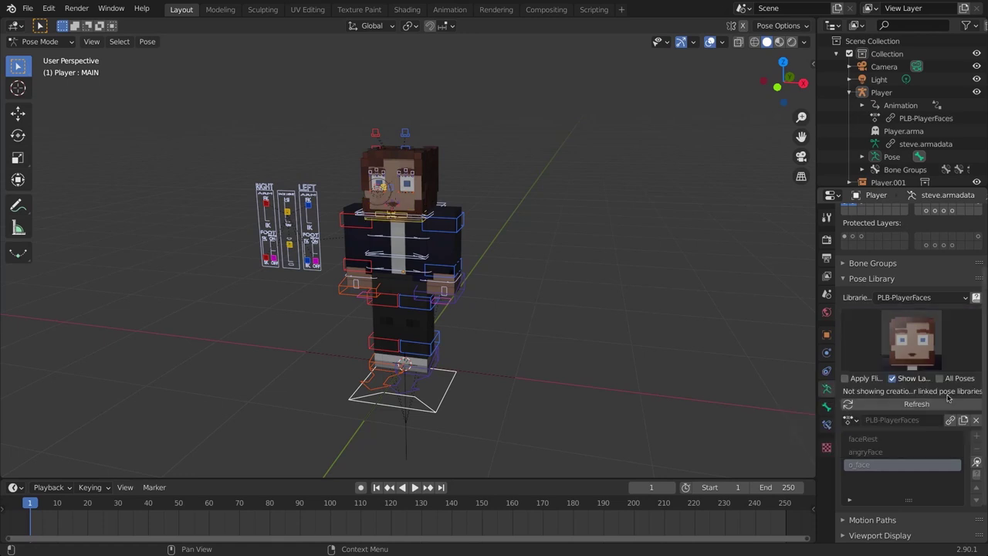
Try the angryFace, faceRest and o_face poses from their thumbnails, ending on angryFace
click(904, 342)
click(903, 402)
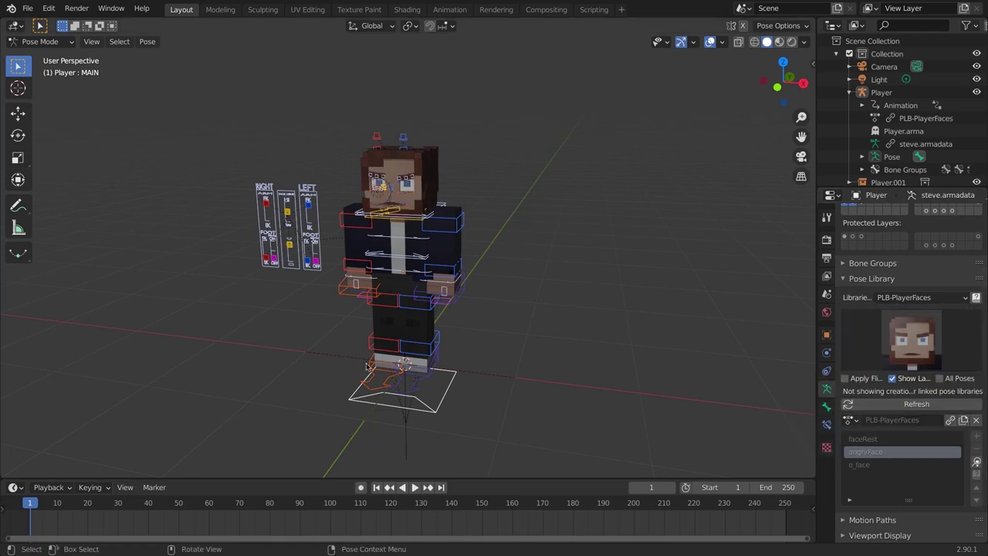
click(908, 337)
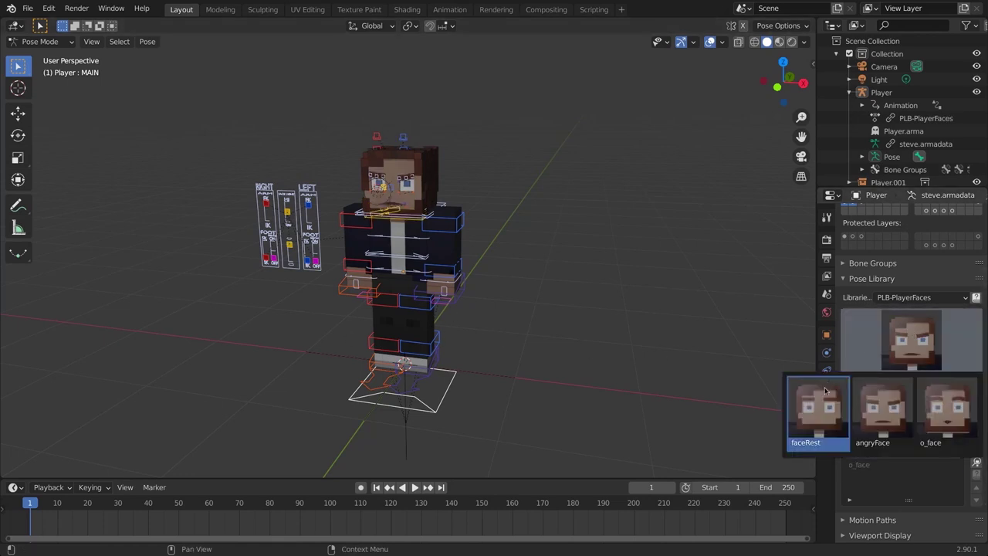
click(829, 384)
click(910, 334)
click(945, 398)
click(916, 337)
click(898, 423)
Switch back to the PLB-PlayerBody library and apply its jump pose, followed by its rest pose
click(913, 297)
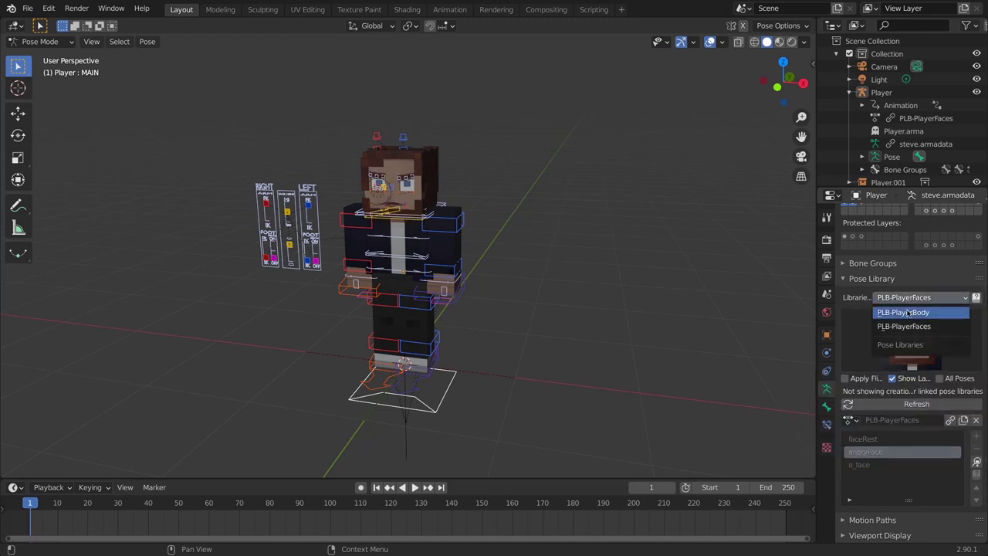
click(907, 313)
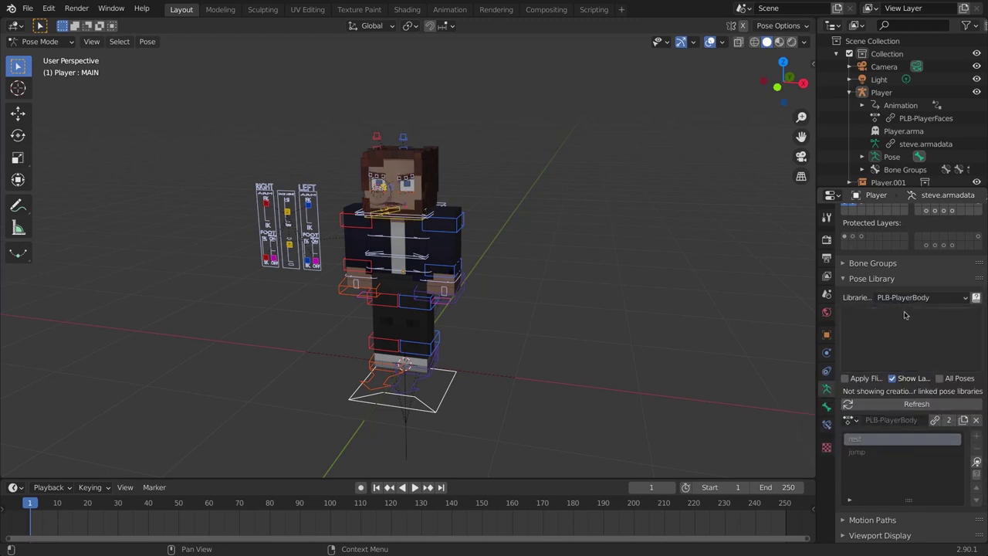
click(900, 452)
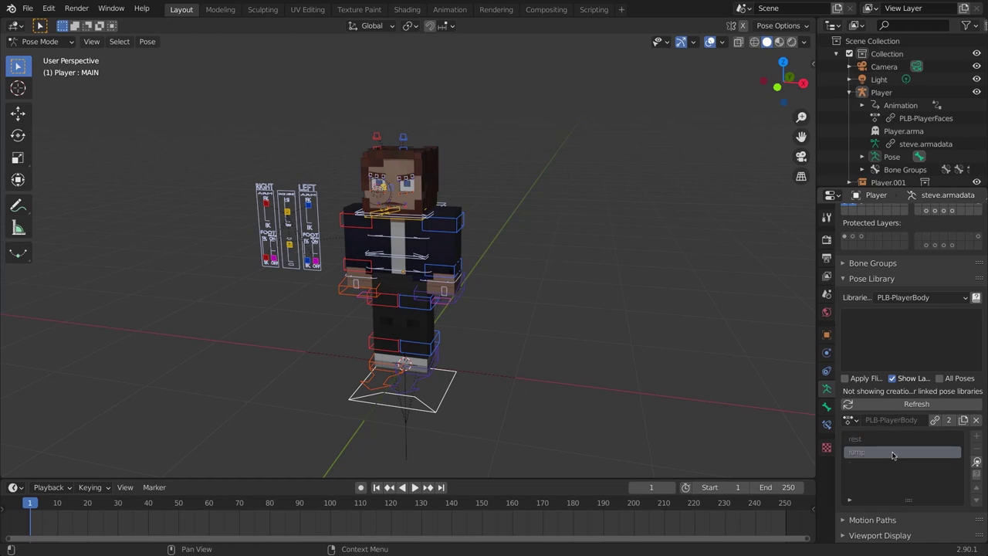
click(976, 461)
click(885, 439)
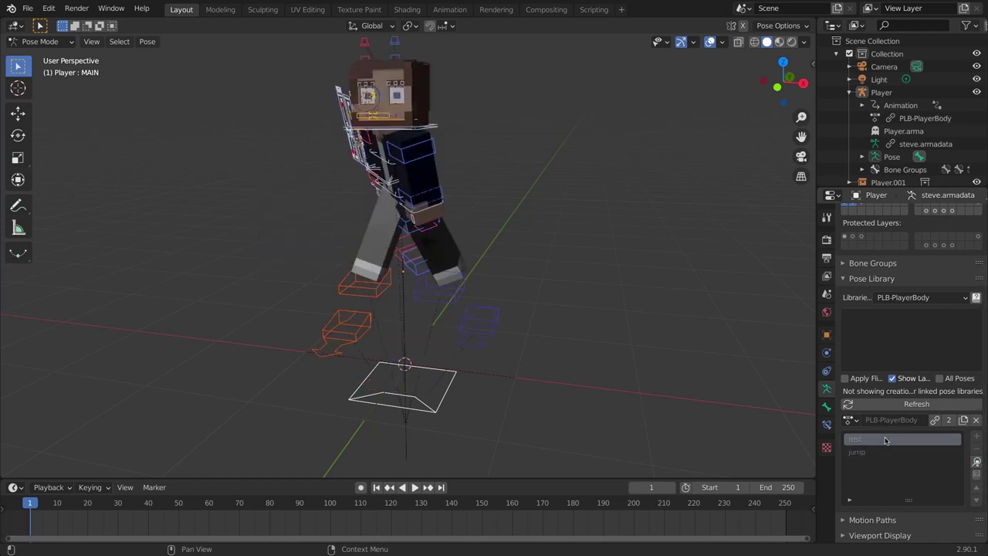
click(977, 462)
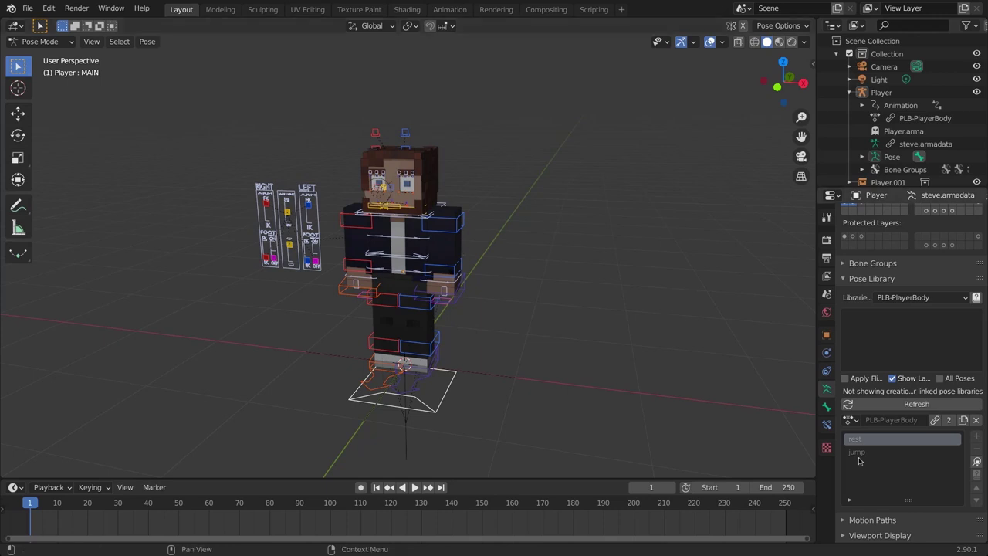
Box-select only the bones below the head, leaving out the face controls, and apply the jump pose
middle_drag(482, 251, 455, 161)
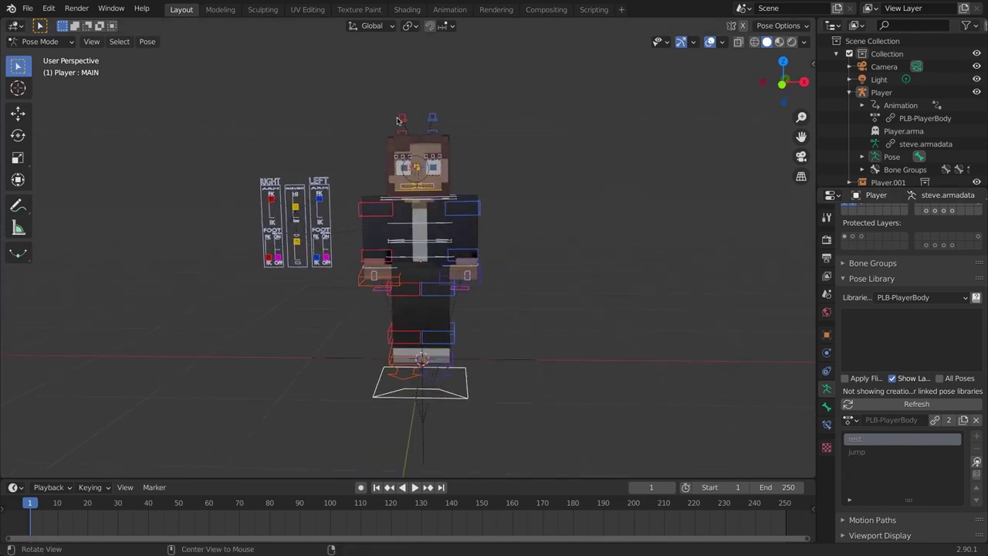
key(alt+a)
key(b)
drag(249, 203, 584, 438)
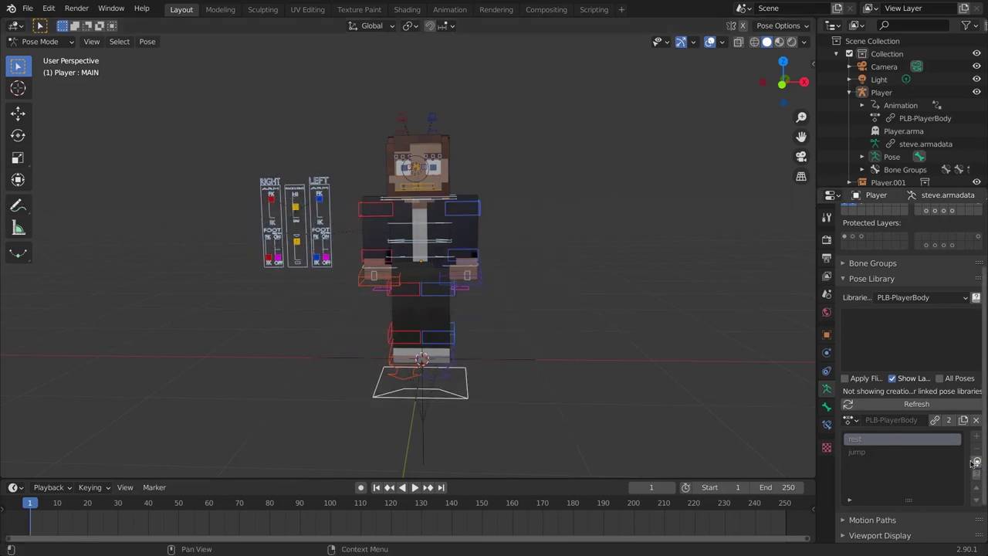
click(885, 457)
click(977, 461)
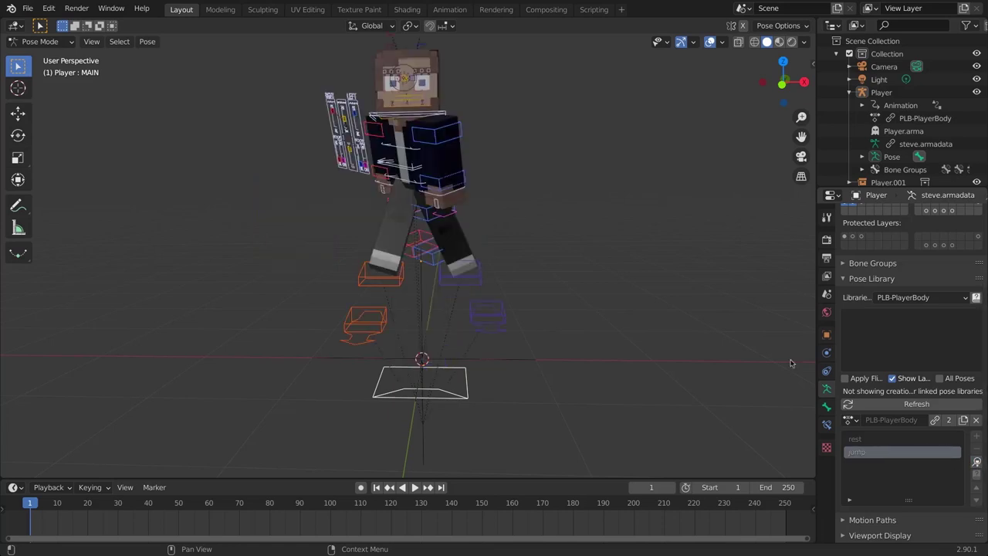
middle_drag(593, 189, 769, 373)
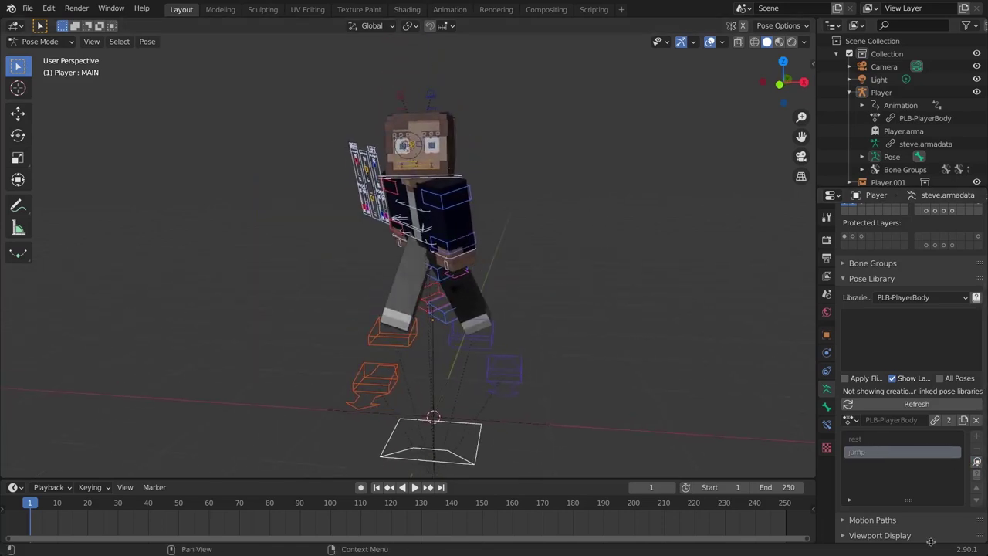
Clear the bone selection and select only the bones in the face selection set
scroll(889, 495, down, 2)
click(843, 521)
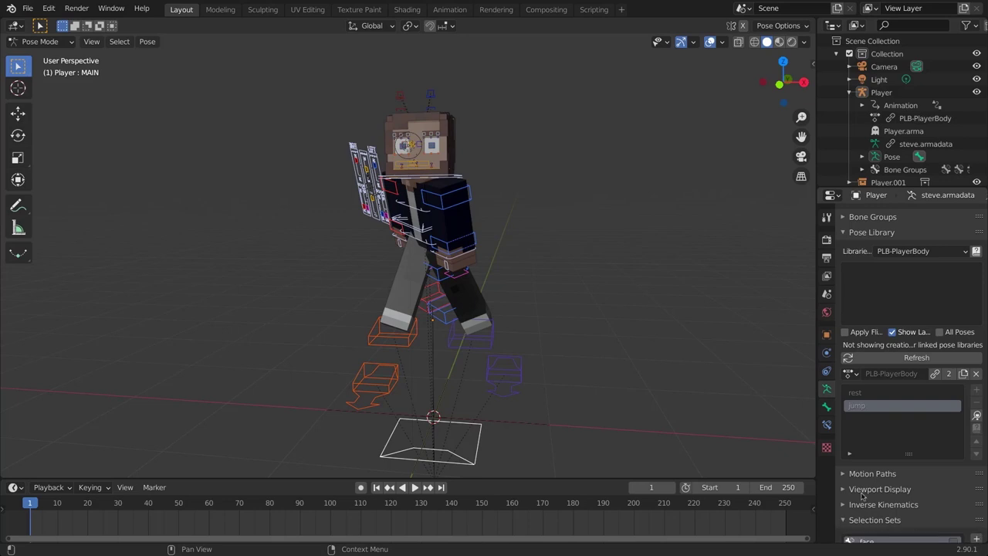
scroll(864, 496, down, 3)
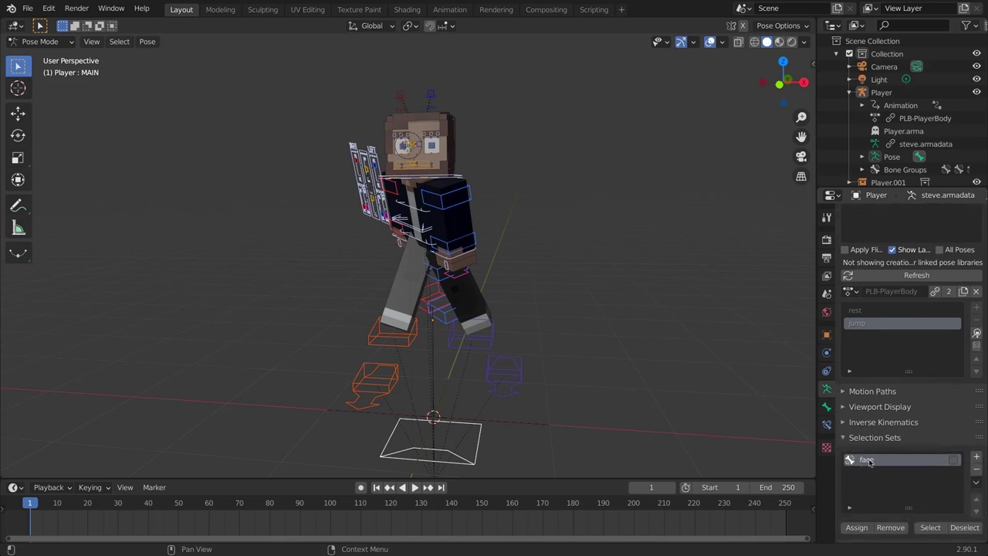
key(alt+a)
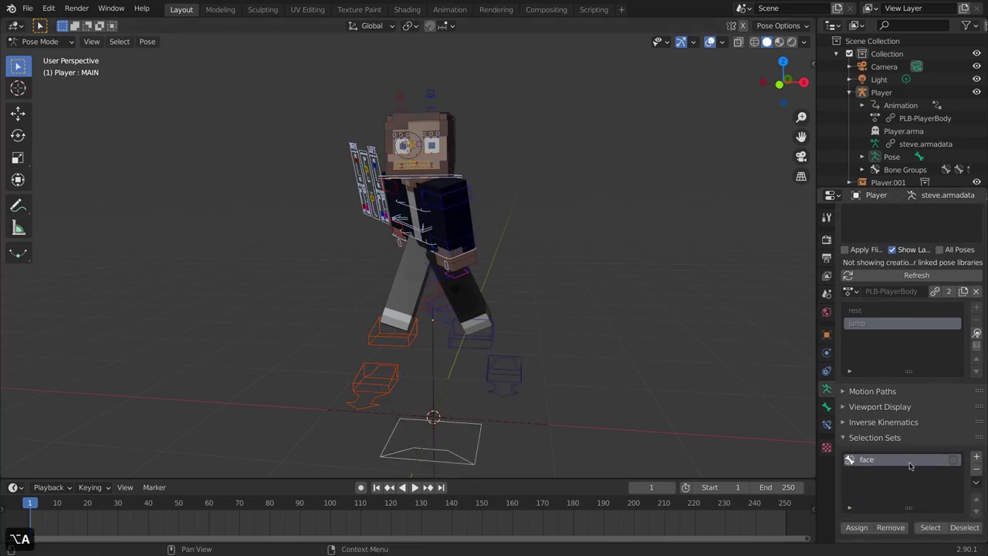
click(930, 527)
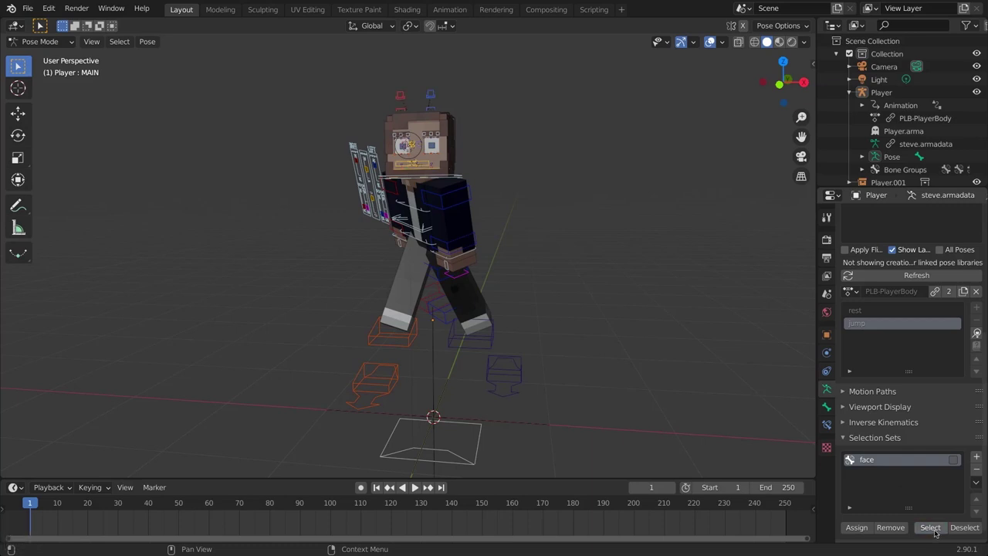
Switch the pose library to PLB-PlayerFaces and try its poses on the selected face bones, ending on o_face
scroll(950, 309, up, 4)
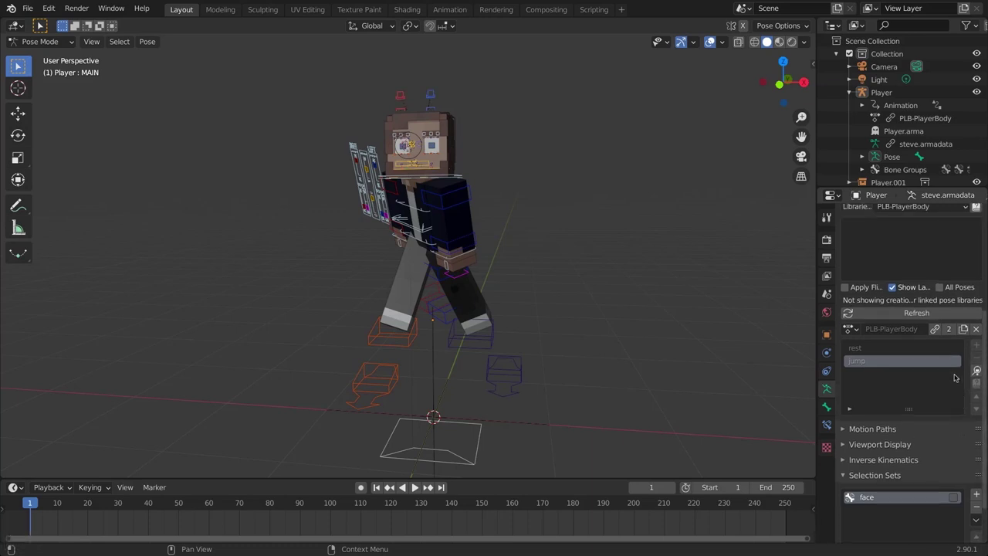
click(916, 251)
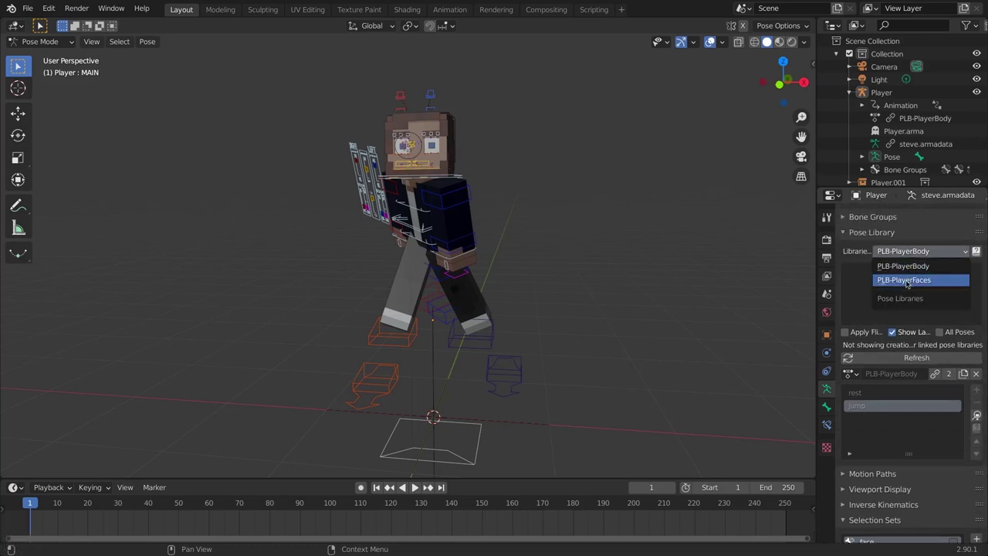
click(908, 280)
click(908, 301)
click(867, 369)
click(908, 292)
click(959, 369)
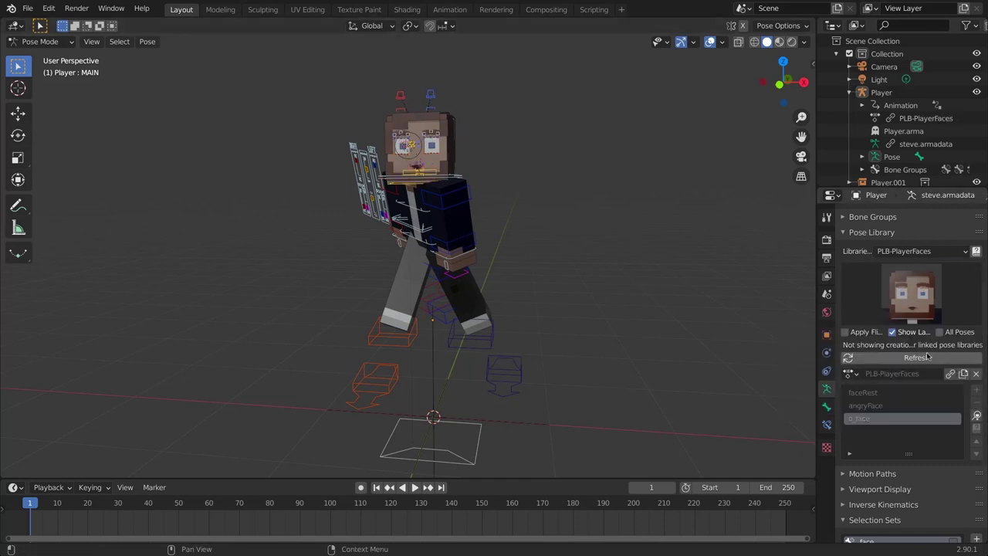
Blend the face bones into the faceRest pose by raising the mix factor, and apply it
scroll(905, 294, down, 1)
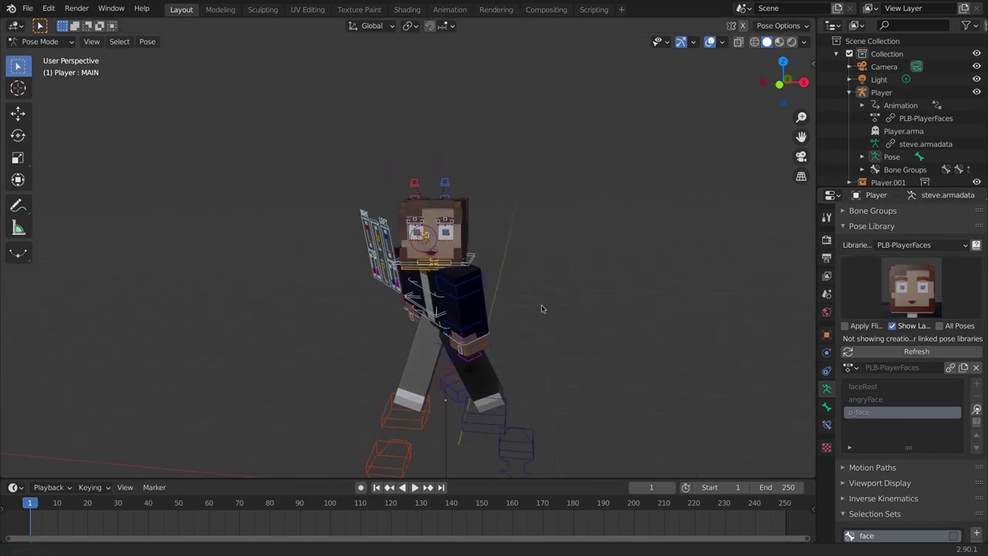
click(901, 292)
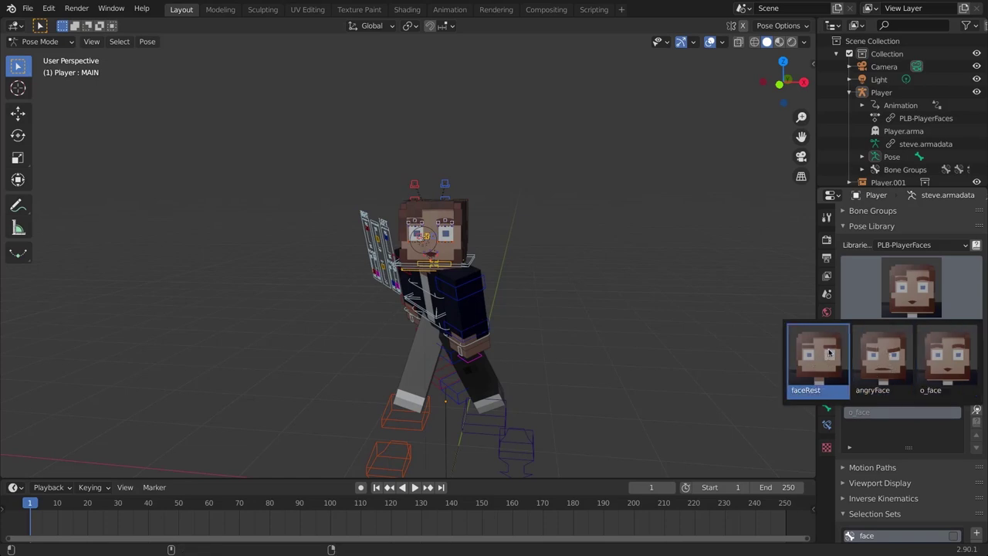
click(830, 353)
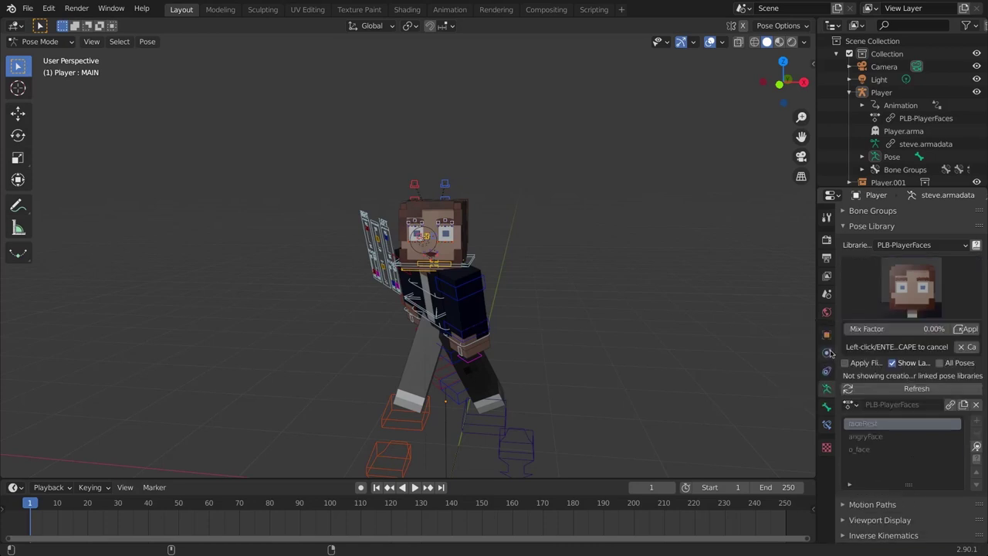
scroll(529, 247, up, 6)
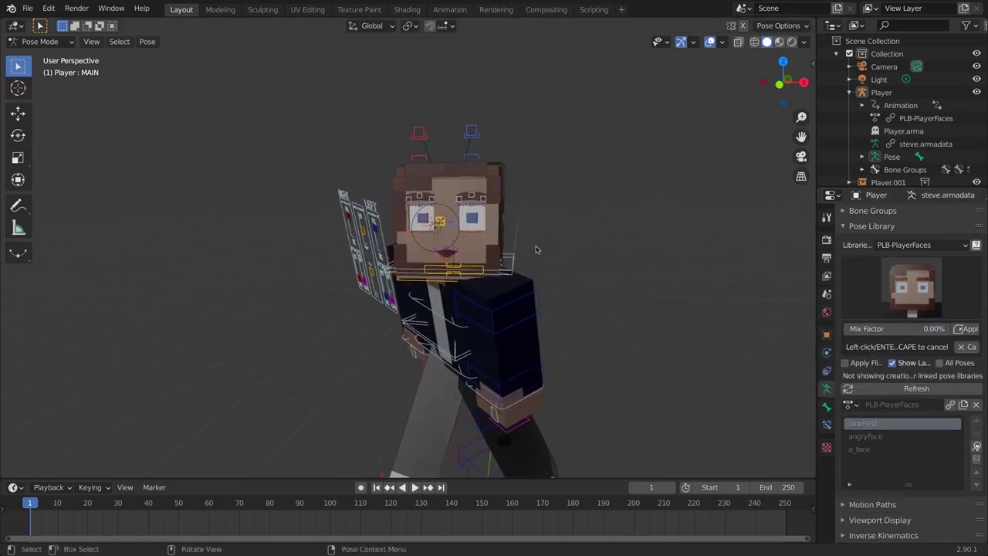
drag(866, 336, 919, 330)
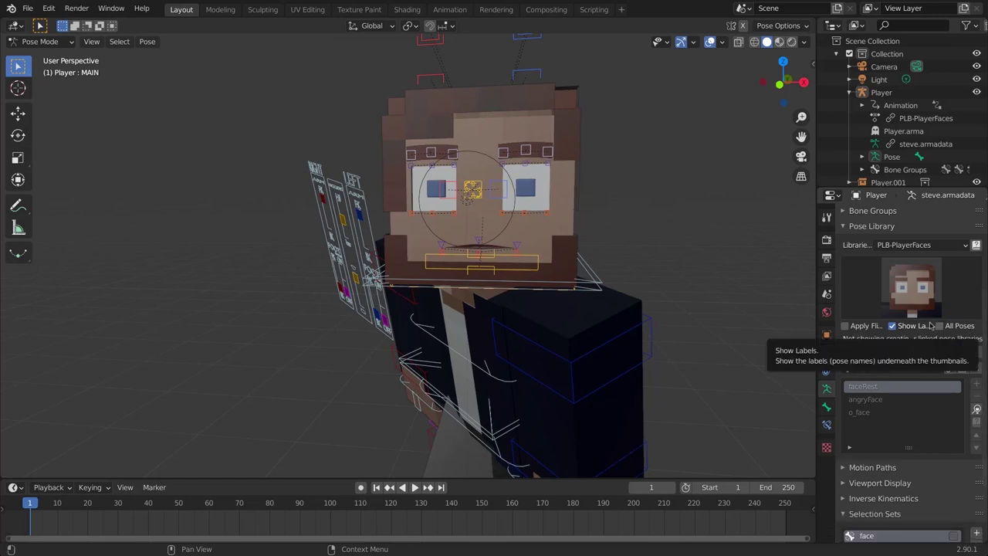
middle_drag(662, 209, 476, 262)
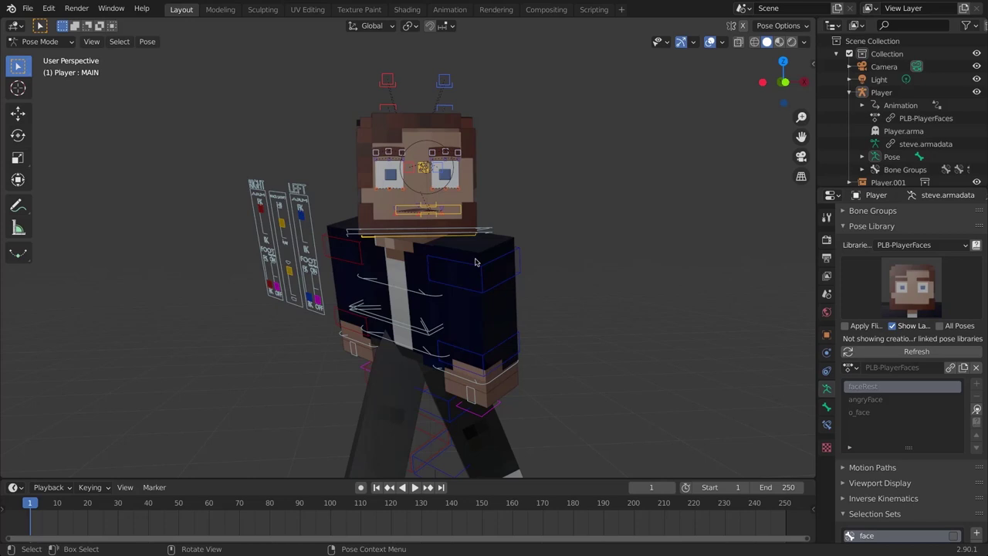
mouse_move(569, 256)
middle_down()
mouse_move(638, 274)
mouse_move(569, 269)
middle_up()
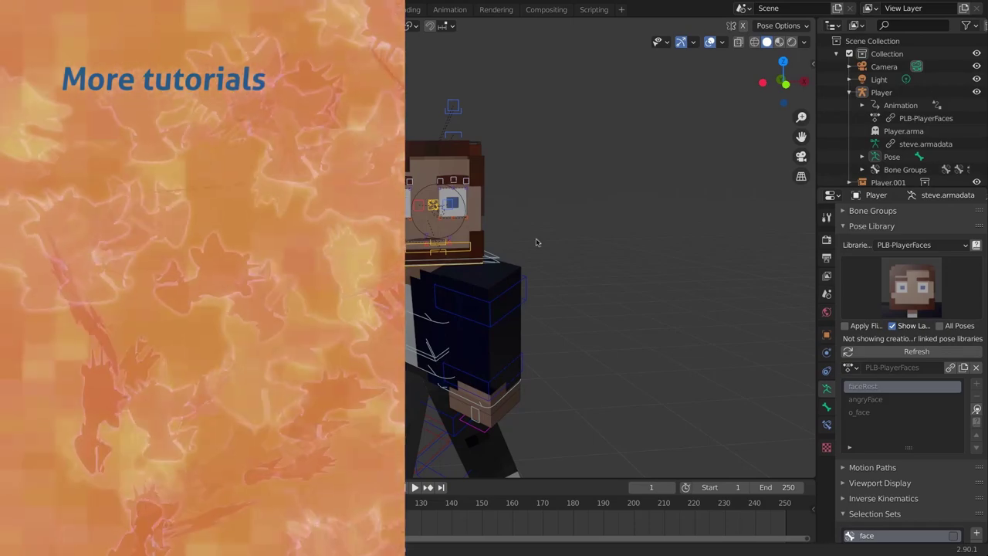
Switch the character's pose library back to PLB-PlayerBody and return to the face selection set
click(897, 245)
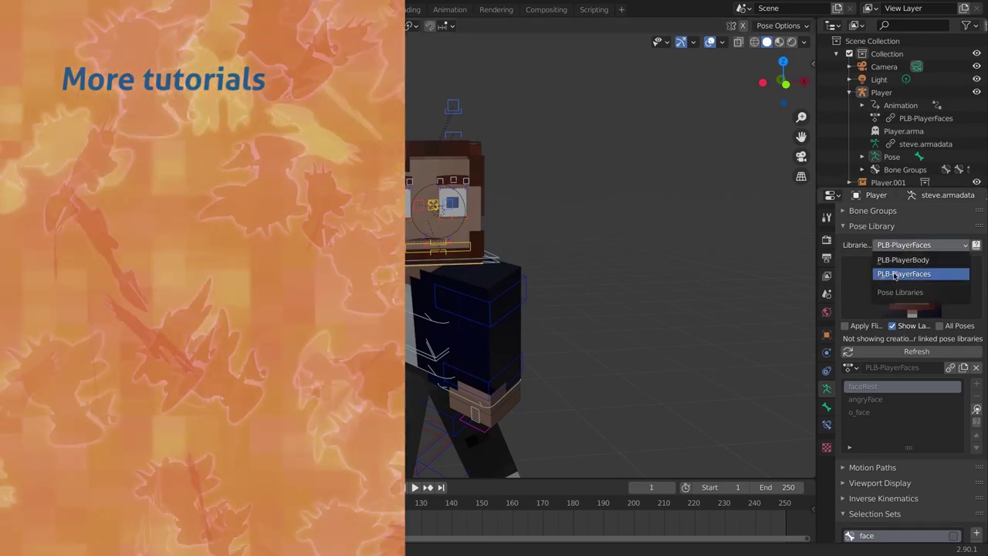
click(896, 264)
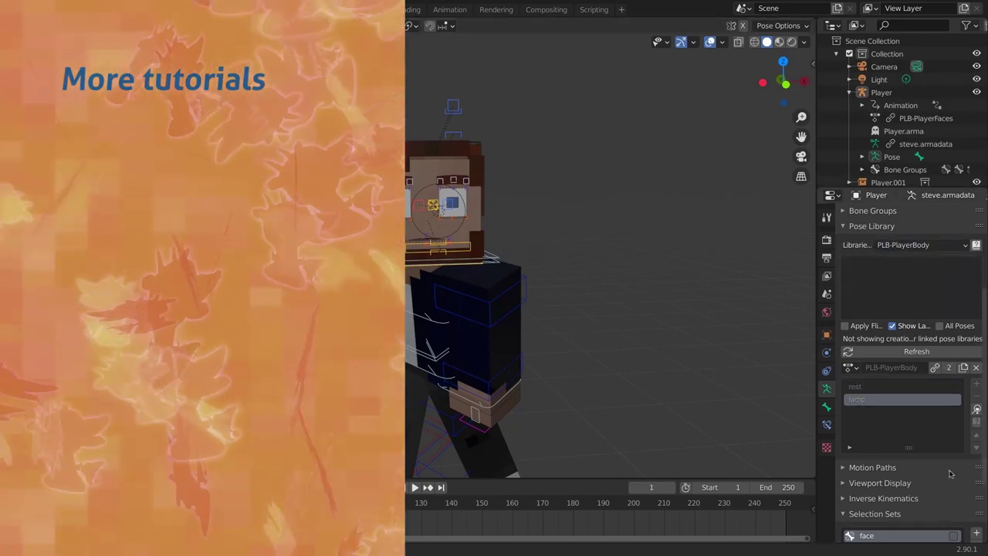
scroll(962, 507, down, 1)
scroll(961, 506, down, 3)
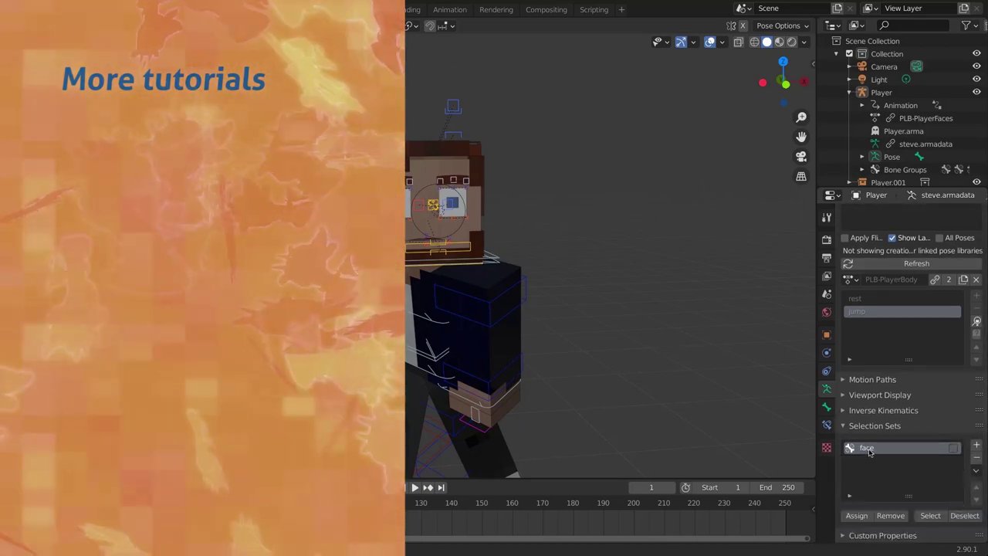